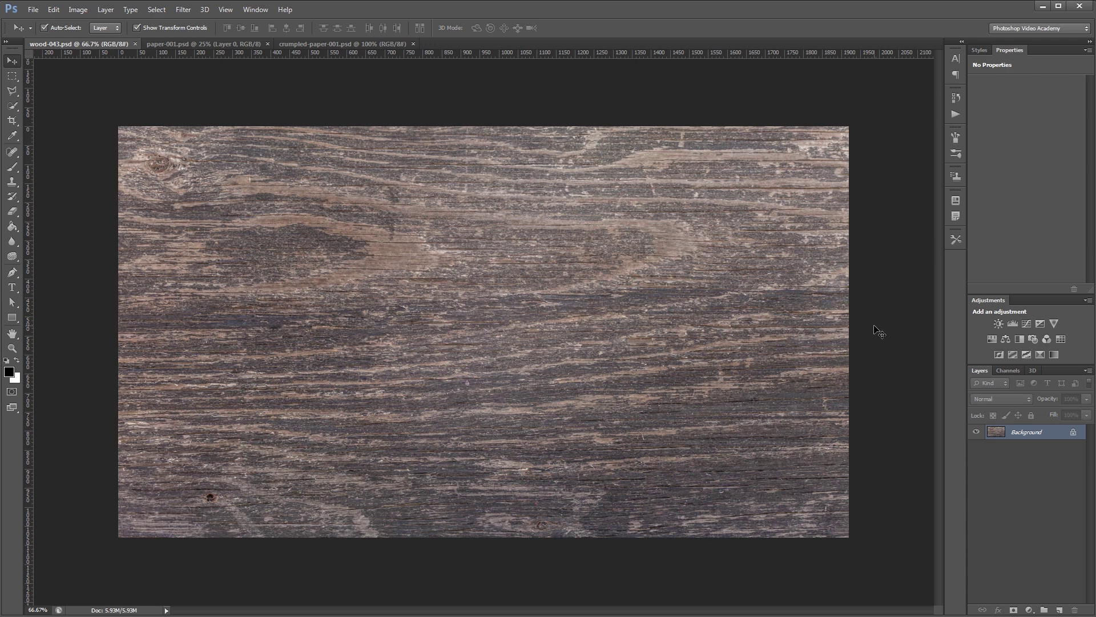
# Step: Bring the lined paper into the wood document and convert it to a smart object
pyautogui.hotkey('ctrl', 'Tab')
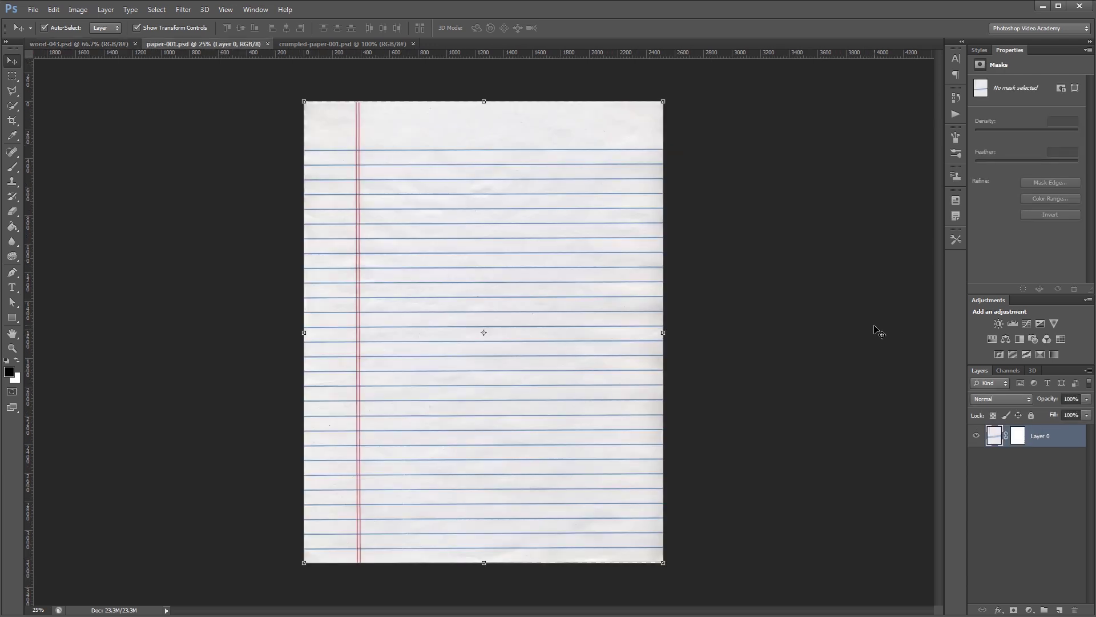
pyautogui.moveTo(569, 266); pyautogui.dragTo(504, 313)
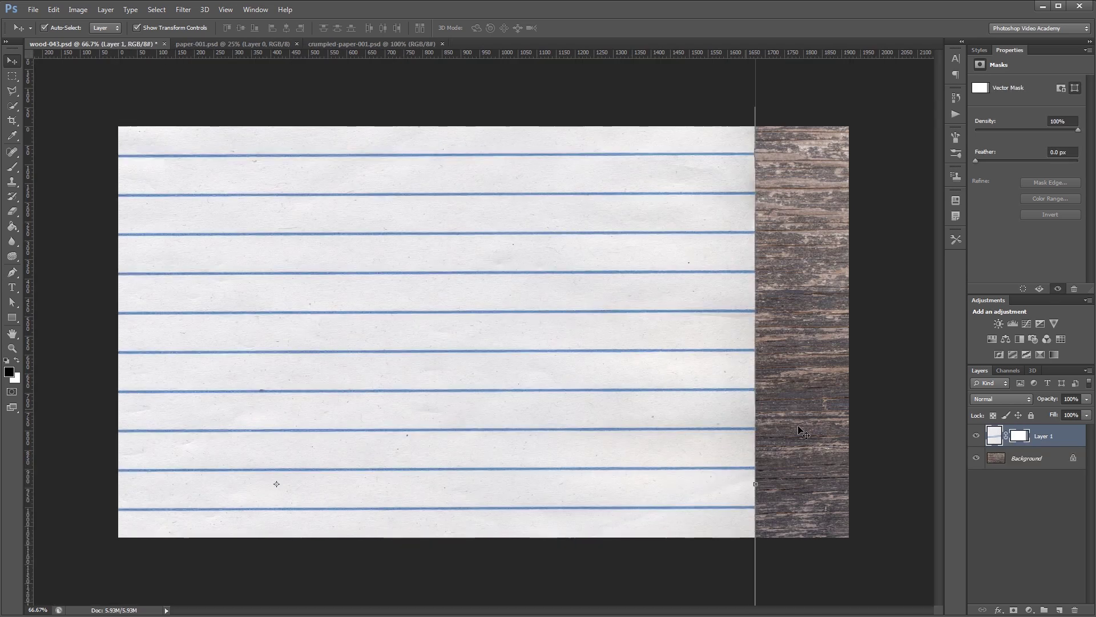
pyautogui.rightClick(1054, 436)
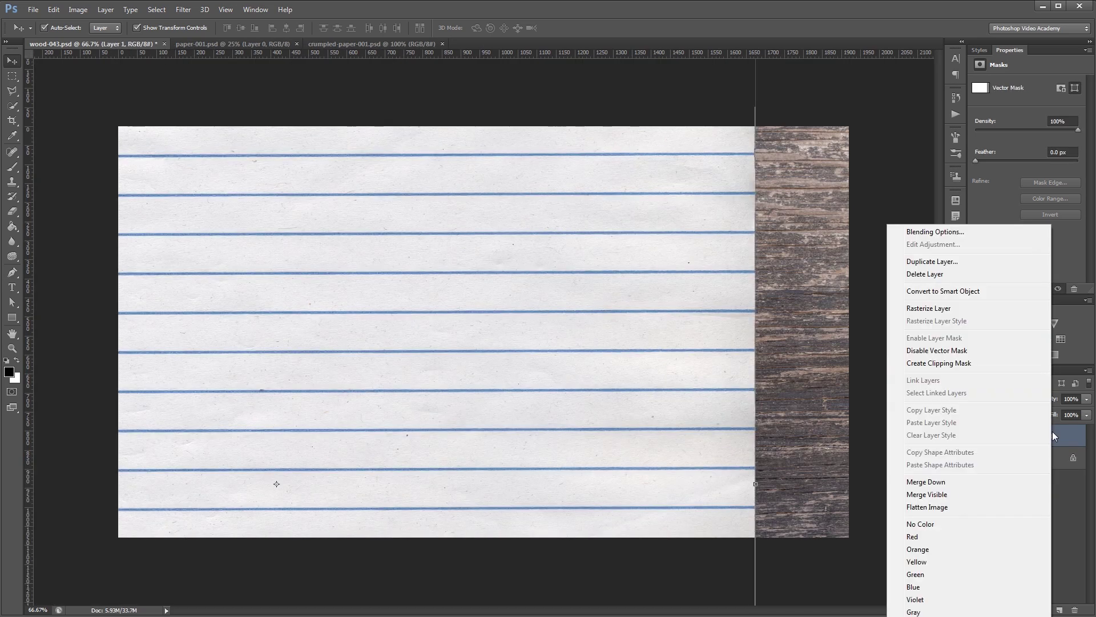
pyautogui.click(949, 291)
pyautogui.hotkey('ctrl', '-')
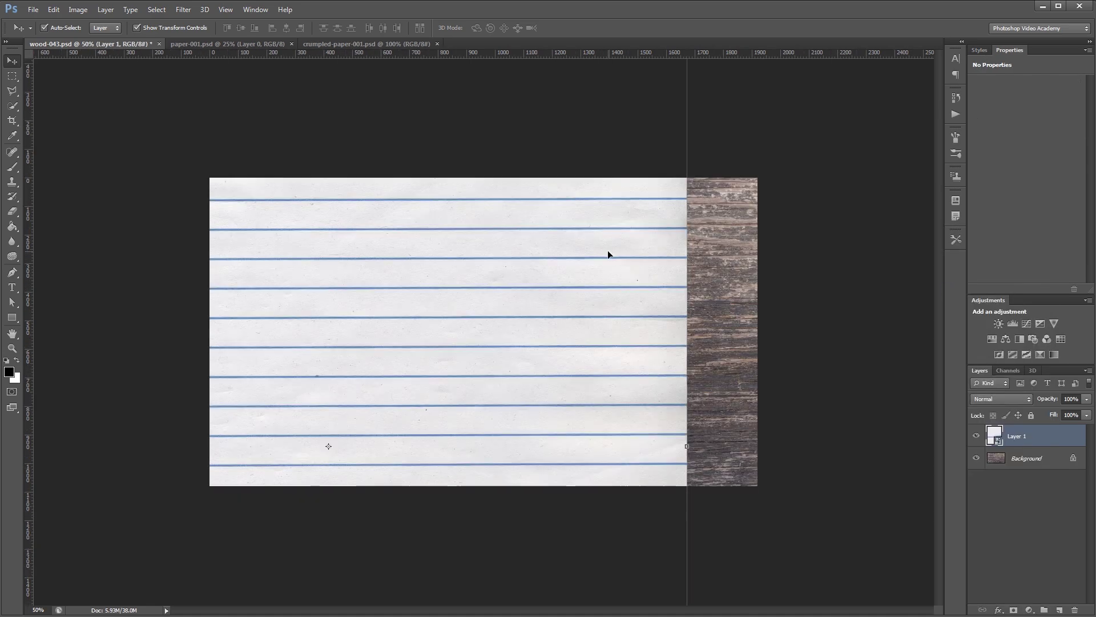
# Step: Scale the paper to about 32% and centre it over the wood
pyautogui.hotkey('ctrl', 't')
pyautogui.hotkey('ctrl', '-')
pyautogui.hotkey('ctrl', '-')
pyautogui.moveTo(589, 155); pyautogui.dragTo(473, 307)
pyautogui.moveTo(421, 342); pyautogui.dragTo(499, 289)
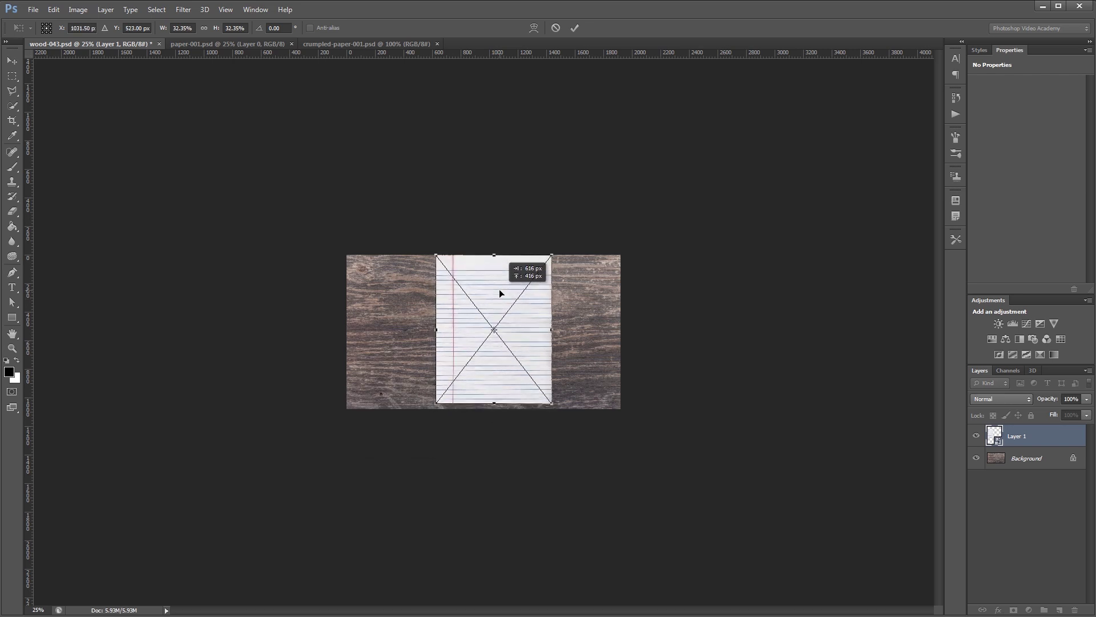
pyautogui.moveTo(551, 259); pyautogui.dragTo(548, 264)
pyautogui.press('Return')
pyautogui.hotkey('ctrl', '0')
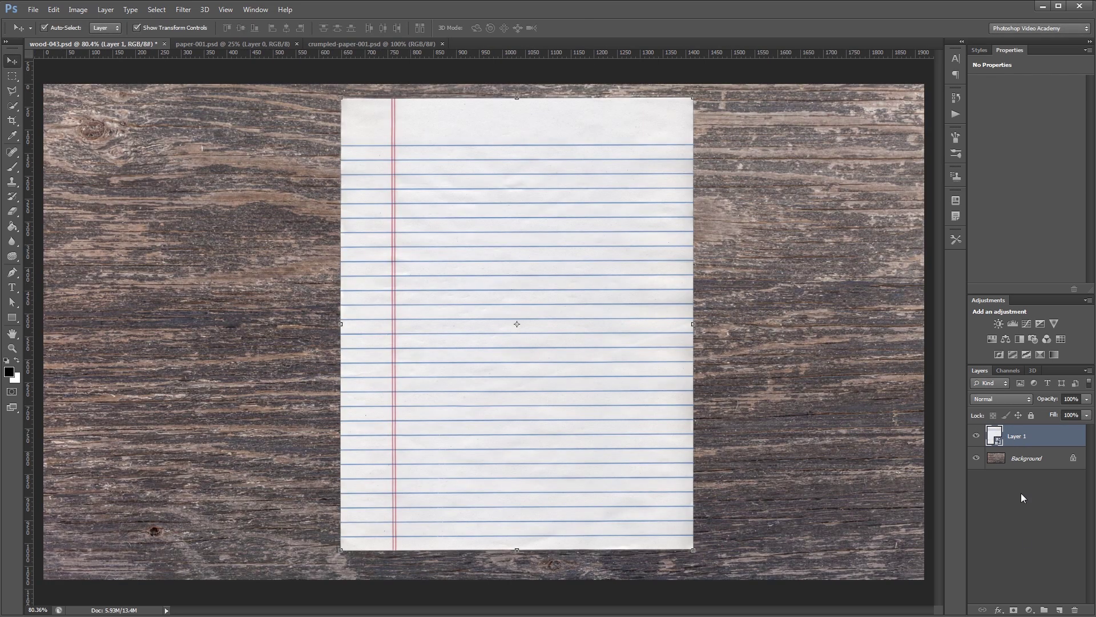
# Step: Add a layer mask to the paper and draw a jagged Polygonal Lasso tear selection
pyautogui.click(1013, 610)
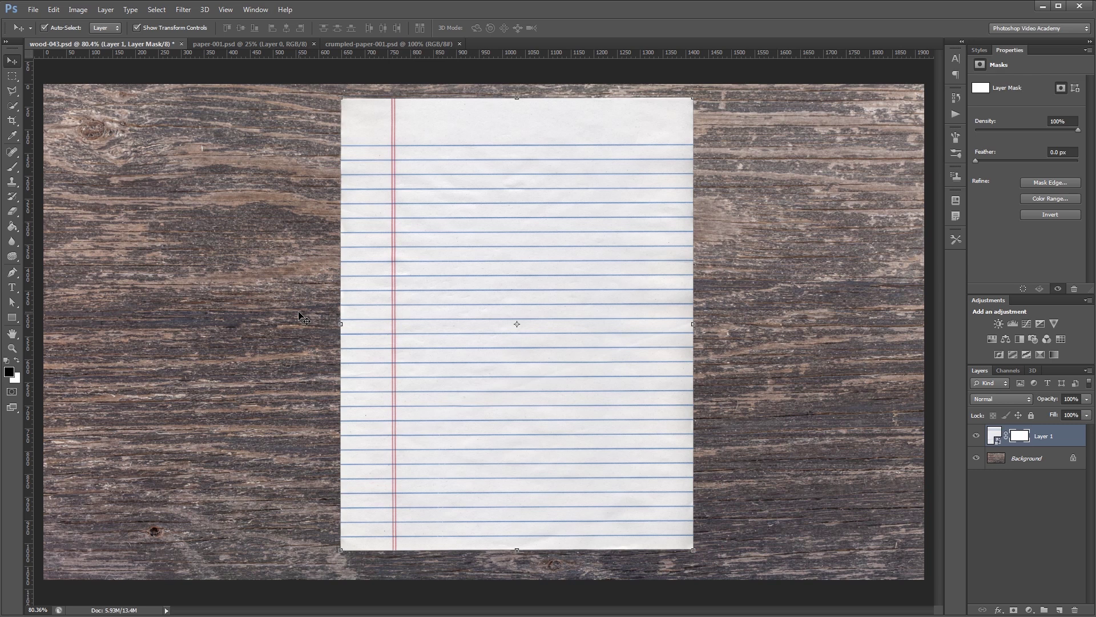
pyautogui.click(11, 93)
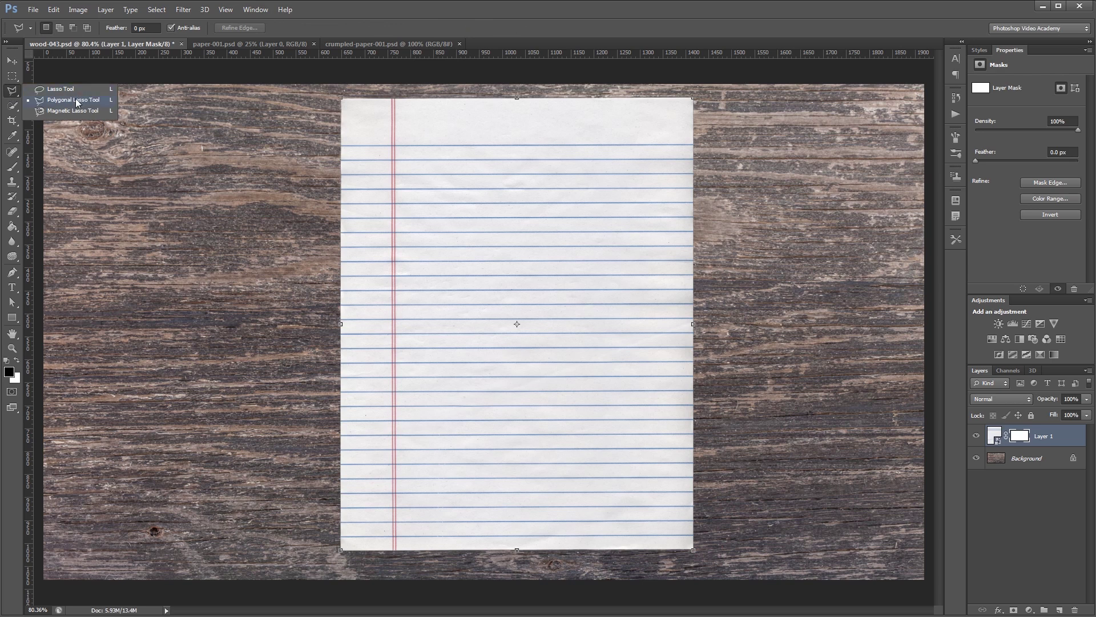
pyautogui.click(77, 102)
pyautogui.moveTo(341, 300)
pyautogui.mouseDown()
pyautogui.moveTo(460, 289)
pyautogui.moveTo(654, 294)
pyautogui.mouseUp()
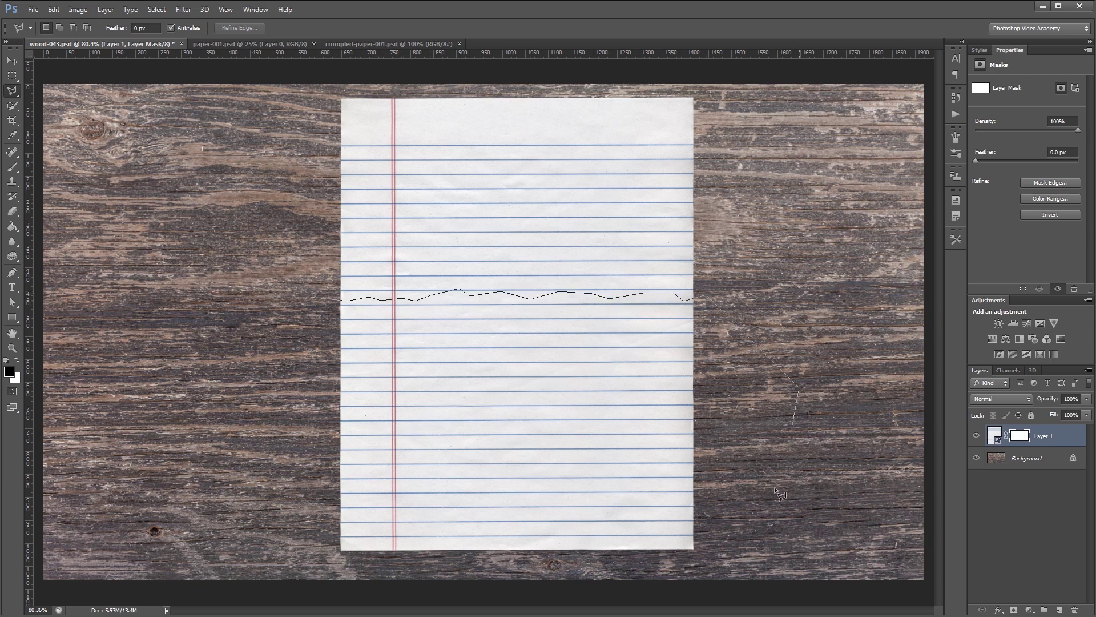
pyautogui.moveTo(775, 487)
pyautogui.mouseDown()
pyautogui.moveTo(745, 543)
pyautogui.moveTo(708, 559)
pyautogui.moveTo(290, 567)
pyautogui.moveTo(295, 379)
pyautogui.mouseUp()
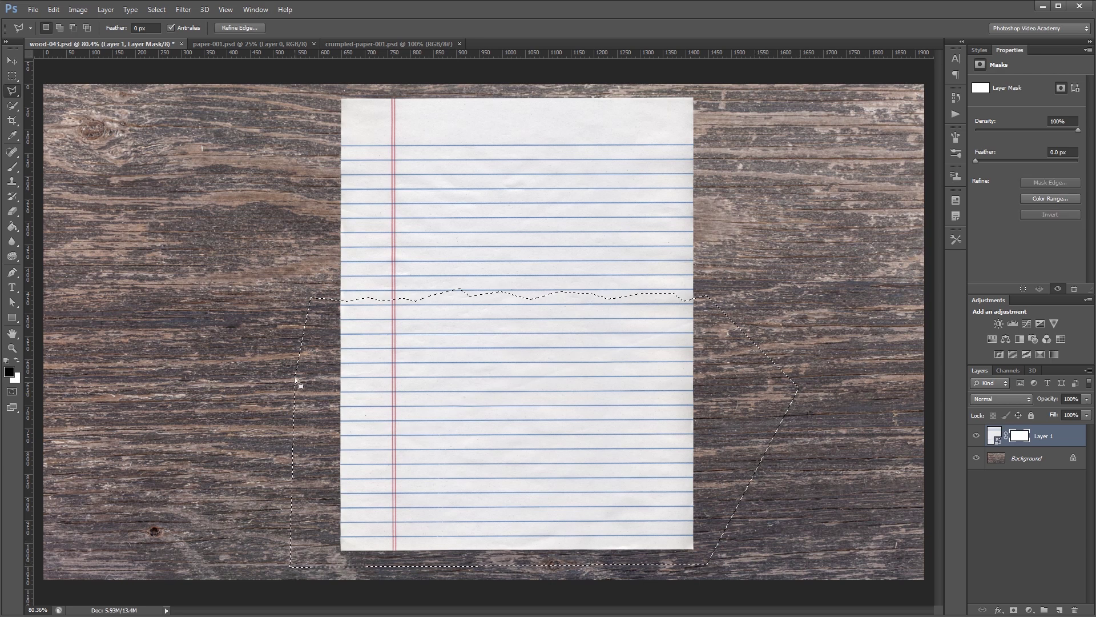
# Step: Fill the tear selection black with the Paint Bucket, then undo
pyautogui.press('g')
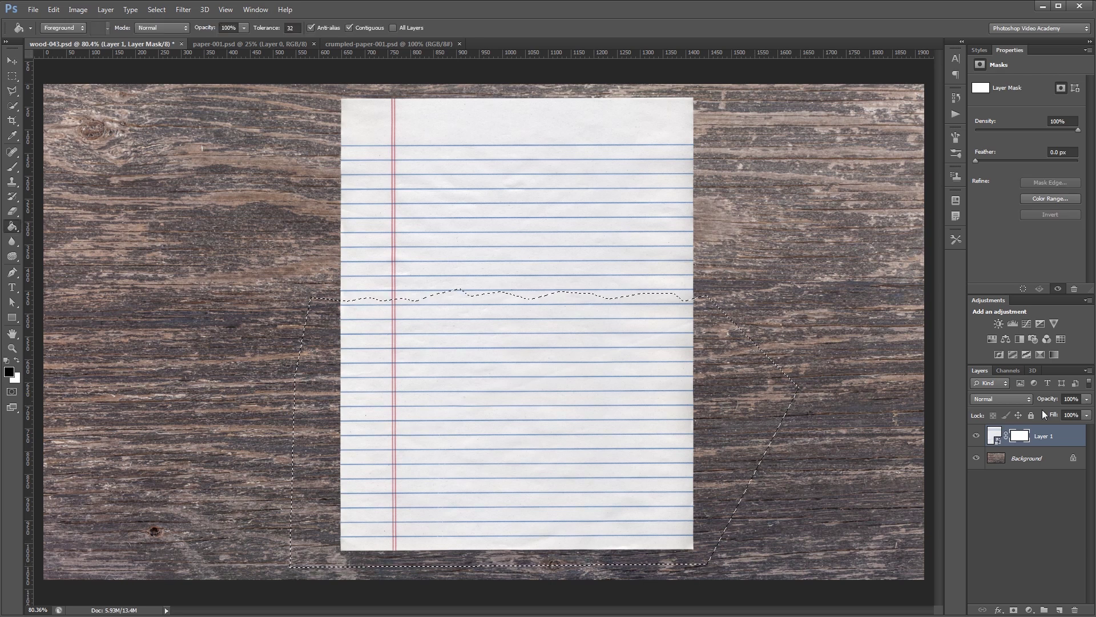
pyautogui.click(555, 372)
pyautogui.hotkey('ctrl', 'd')
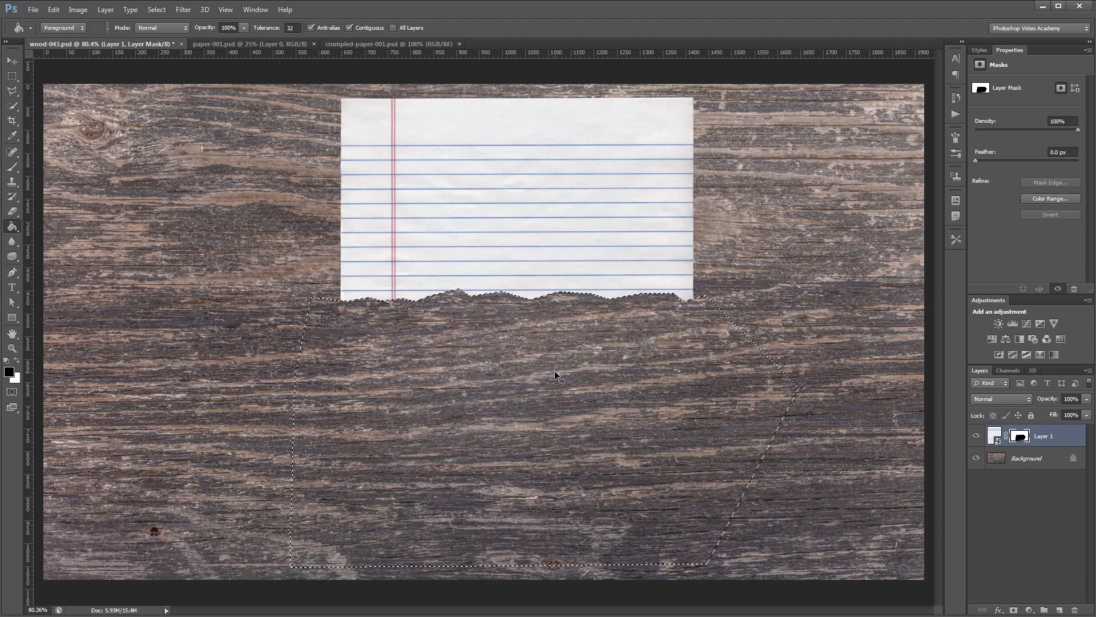
pyautogui.press('v')
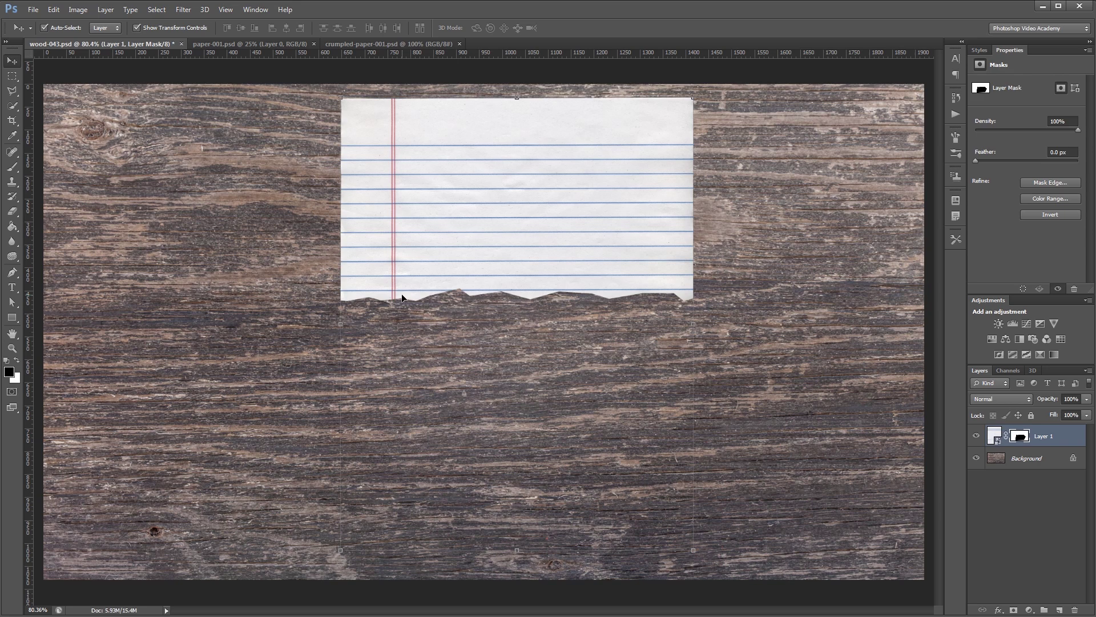
pyautogui.hotkey('ctrl', 'alt', 'z')
# Step: Undo the trial fill and pick a torn-edge brush preset at 900 px
pyautogui.hotkey('ctrl', 'alt', 'z')
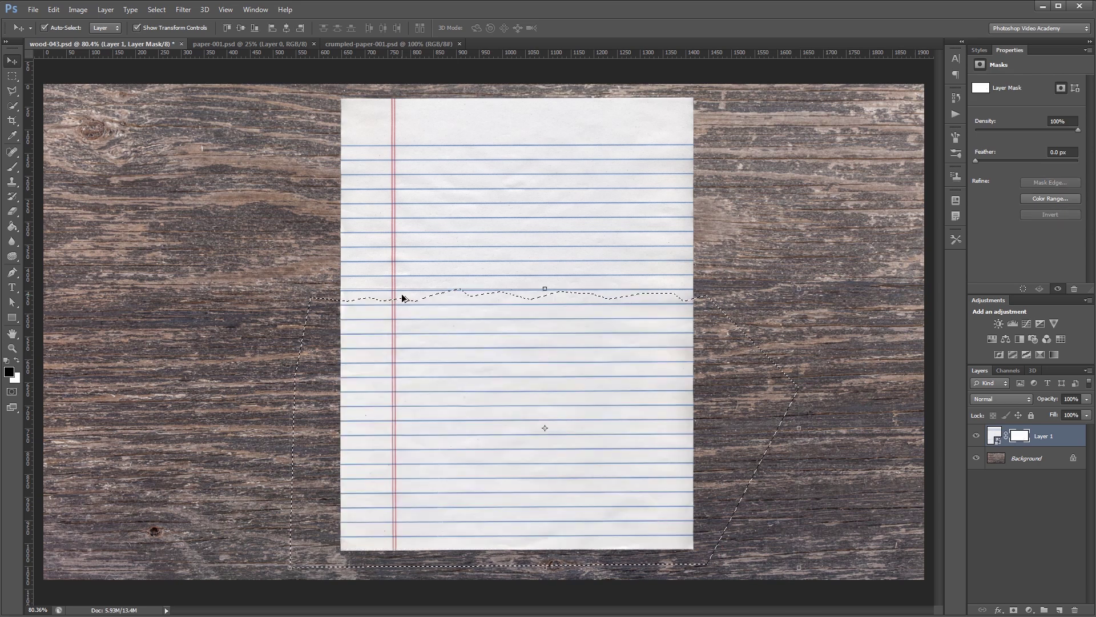
pyautogui.hotkey('ctrl', 'alt', 'z')
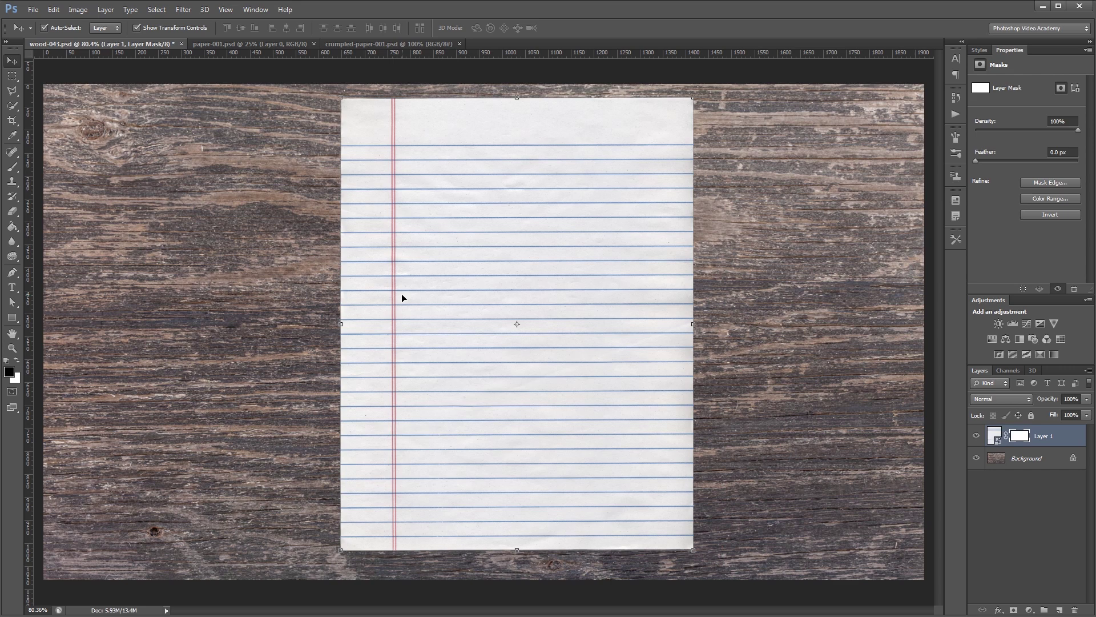
pyautogui.press('b')
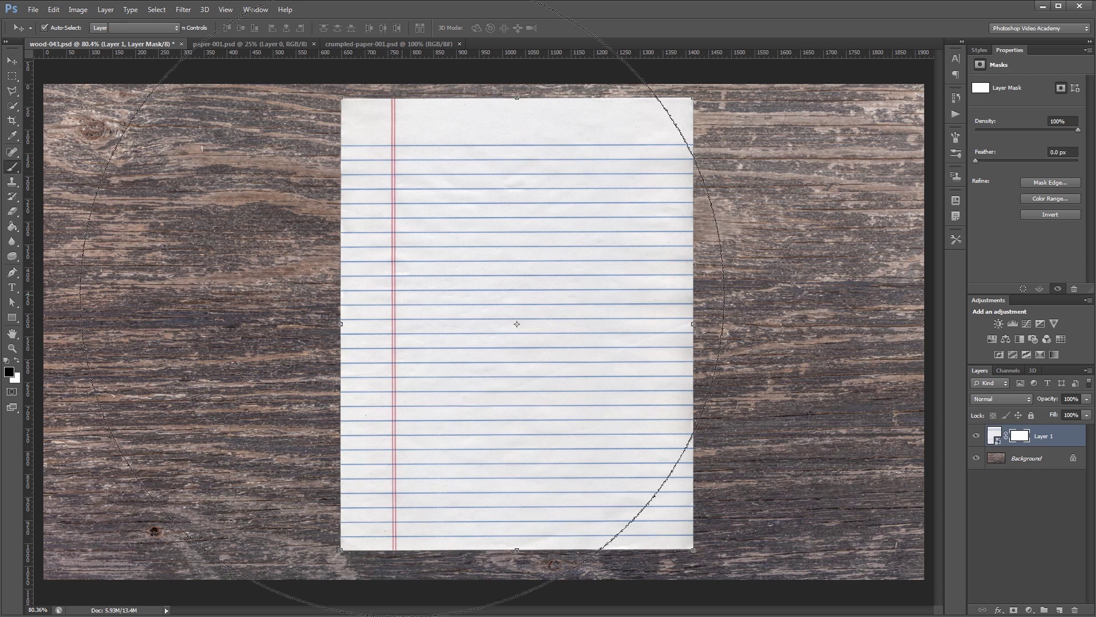
pyautogui.click(59, 28)
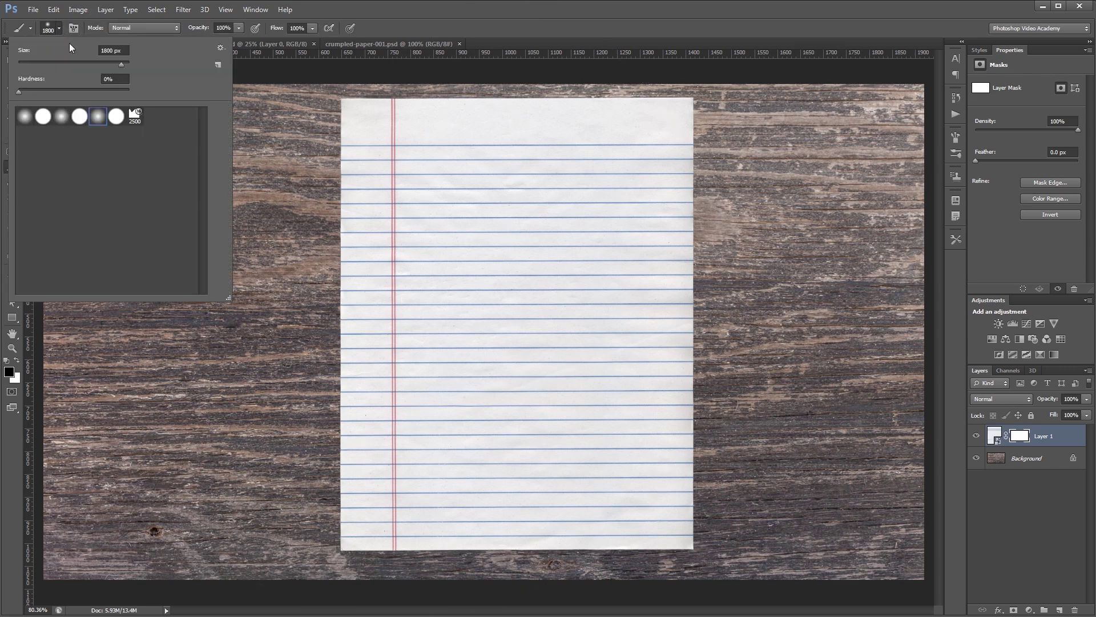
pyautogui.doubleClick(129, 119)
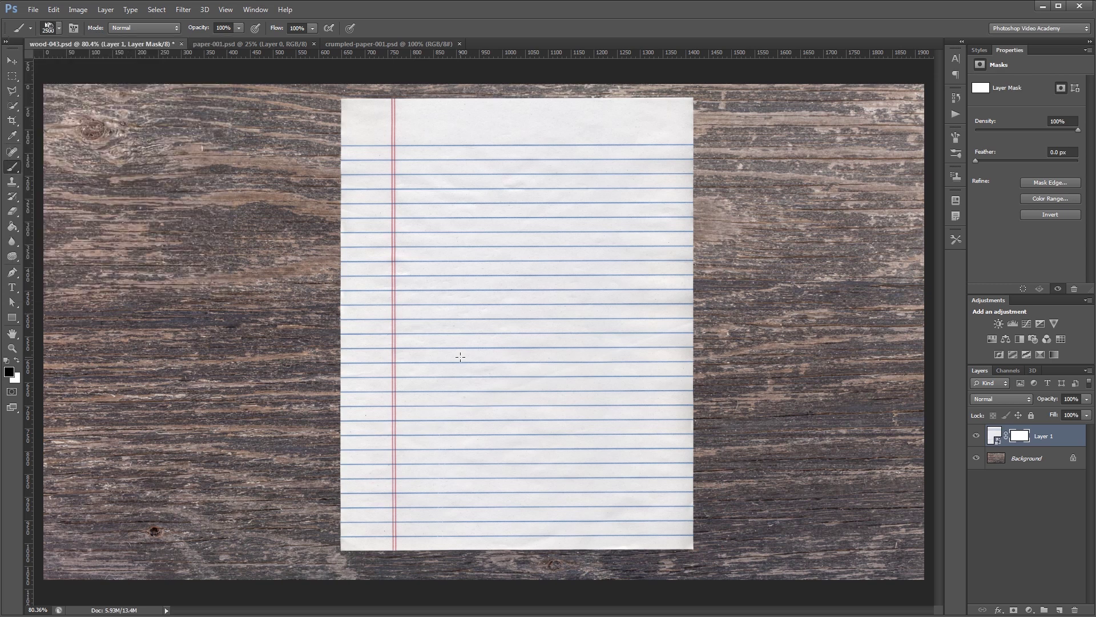
pyautogui.press('[')
pyautogui.press('[')
pyautogui.press('[')
pyautogui.press('[')
pyautogui.press('[')
pyautogui.press('[')
pyautogui.press('[')
pyautogui.press('[')
pyautogui.press('[')
pyautogui.press('[')
pyautogui.press('[')
pyautogui.press('[')
pyautogui.press('[')
pyautogui.press('[')
pyautogui.press('[')
pyautogui.press('[')
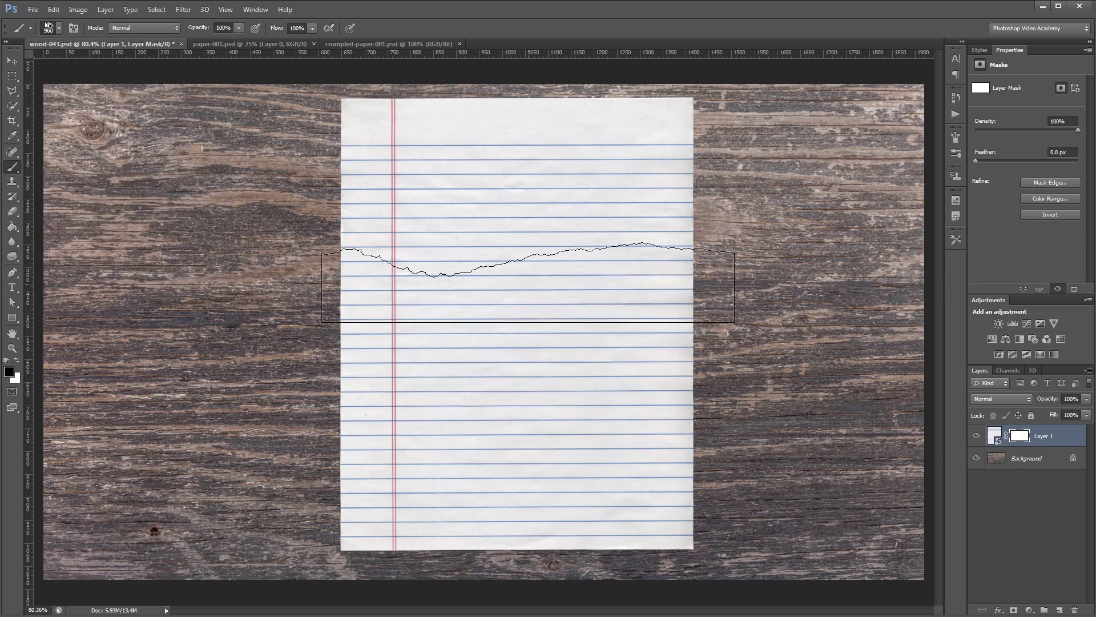
pyautogui.press('[')
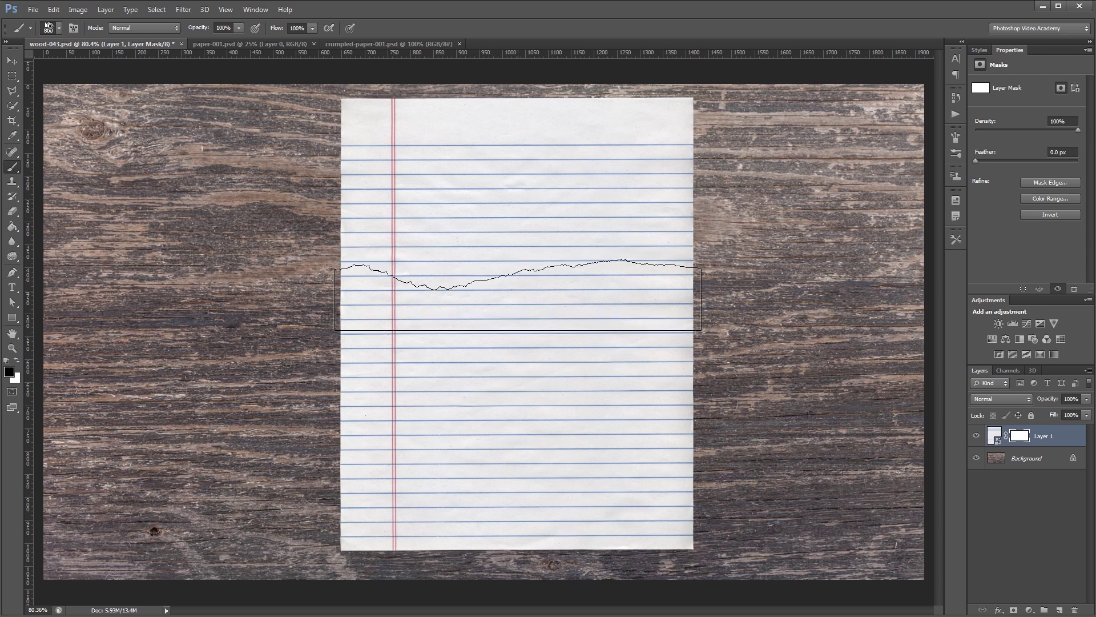
# Step: Paint black on the mask to hide the paper below the tear
pyautogui.click(518, 295)
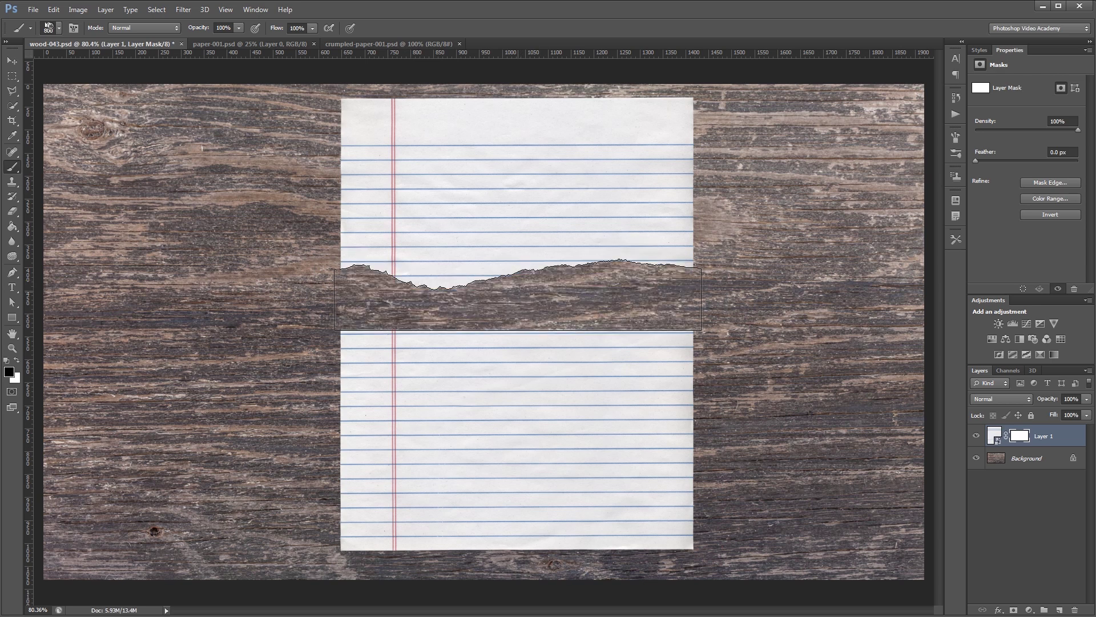
pyautogui.moveTo(518, 297)
pyautogui.mouseDown()
pyautogui.moveTo(525, 393)
pyautogui.moveTo(494, 474)
pyautogui.moveTo(513, 528)
pyautogui.mouseUp()
pyautogui.press('v')
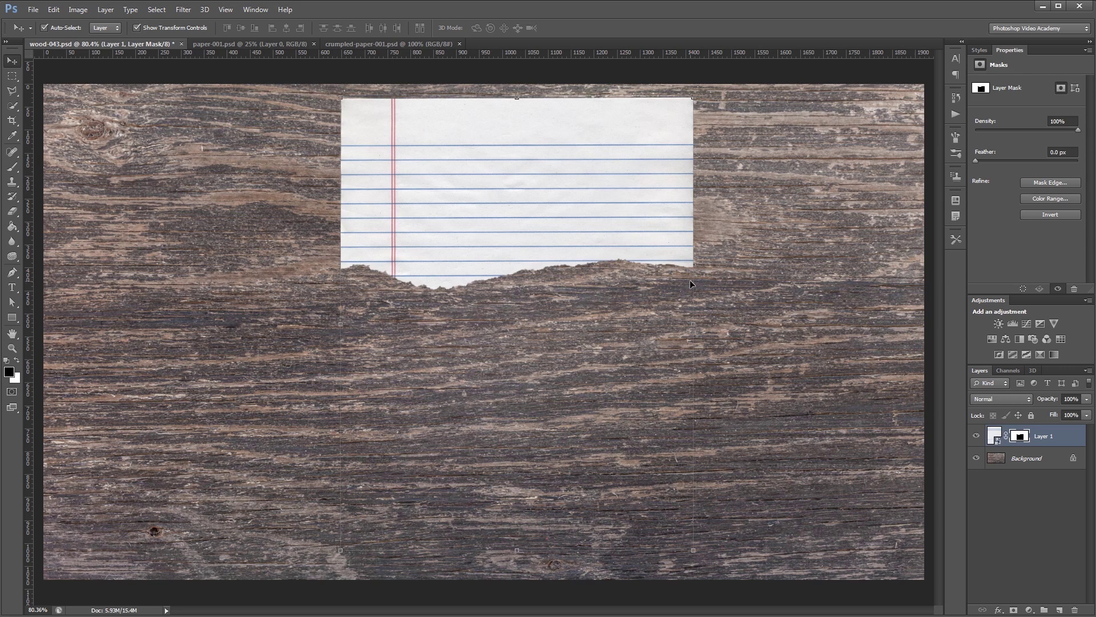
# Step: Duplicate the torn paper as a smart object and hide the original layer
pyautogui.hotkey('ctrl', 'j')
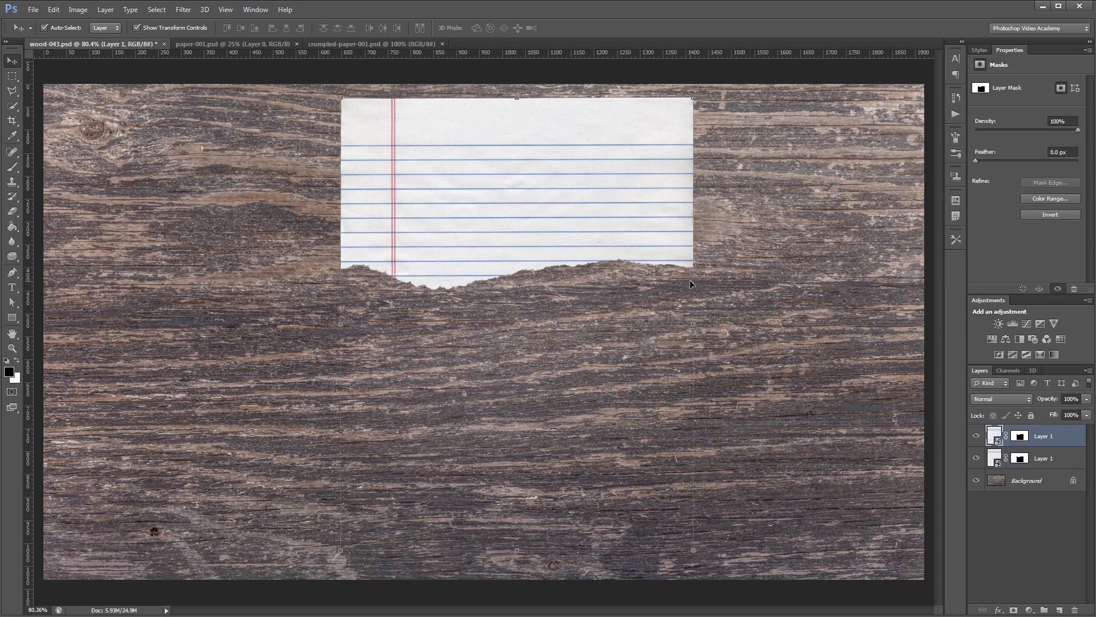
pyautogui.rightClick(1050, 435)
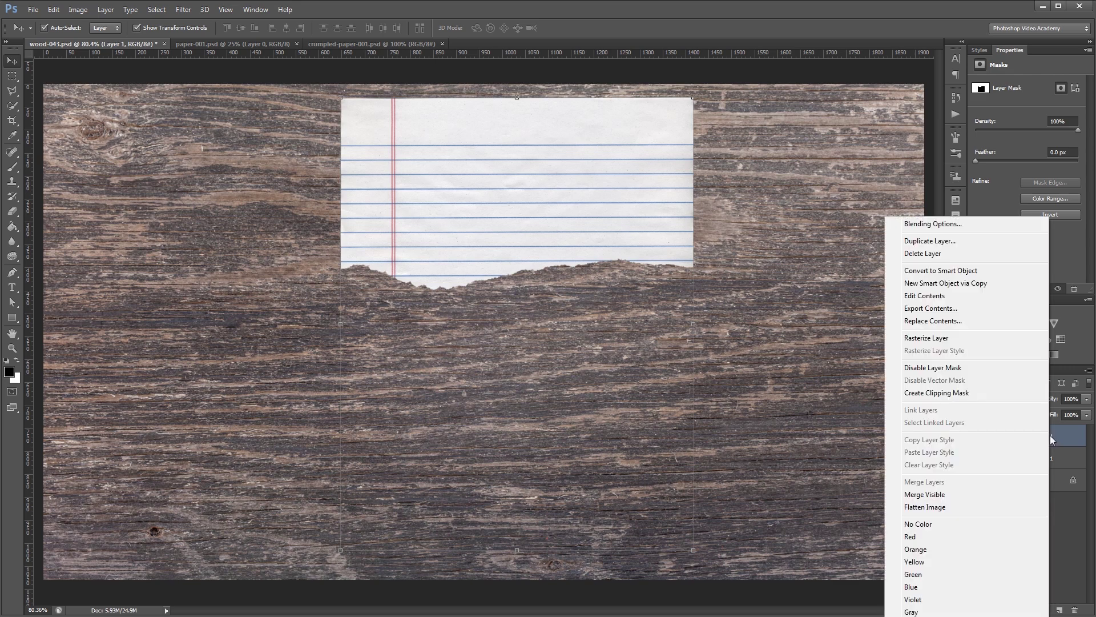
pyautogui.click(961, 272)
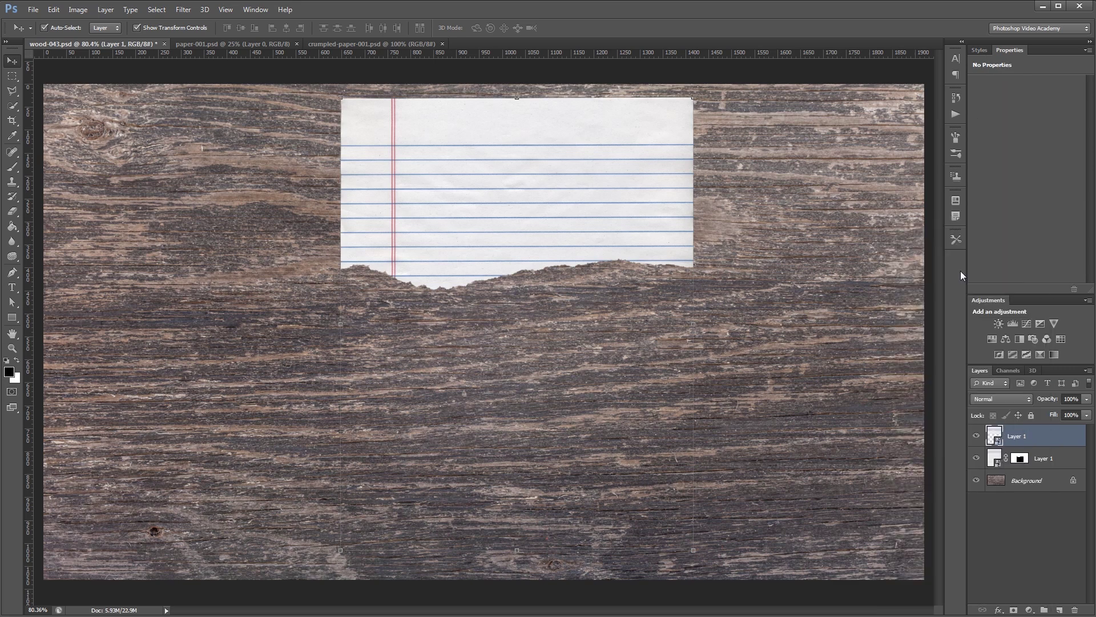
pyautogui.click(977, 459)
# Step: Warp the copy so its bottom-right corner curls upward
pyautogui.click(692, 101)
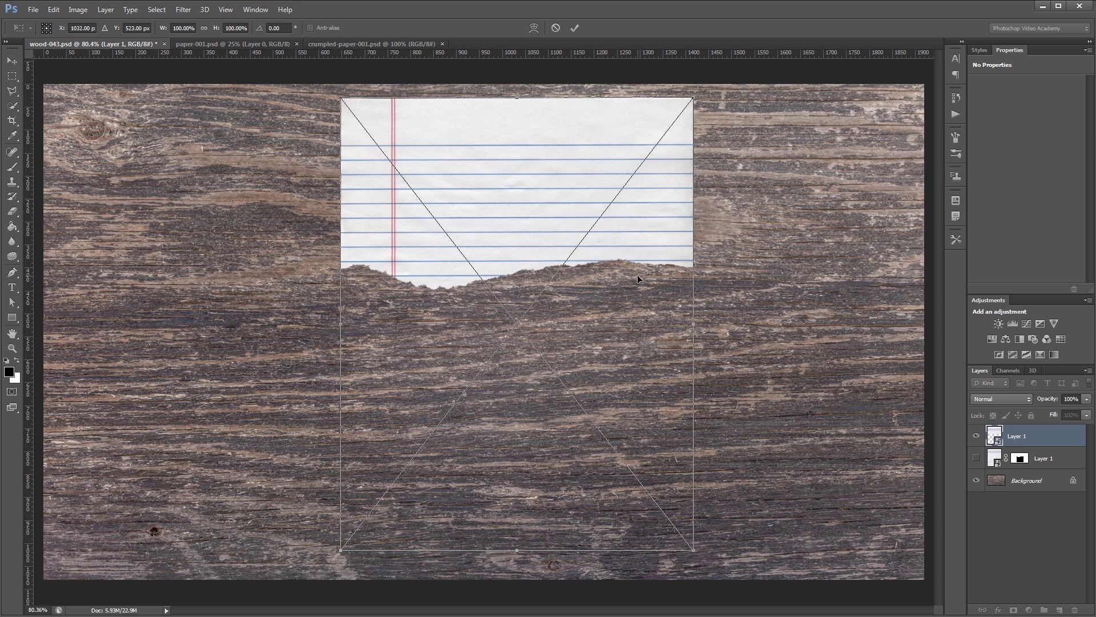
pyautogui.rightClick(653, 247)
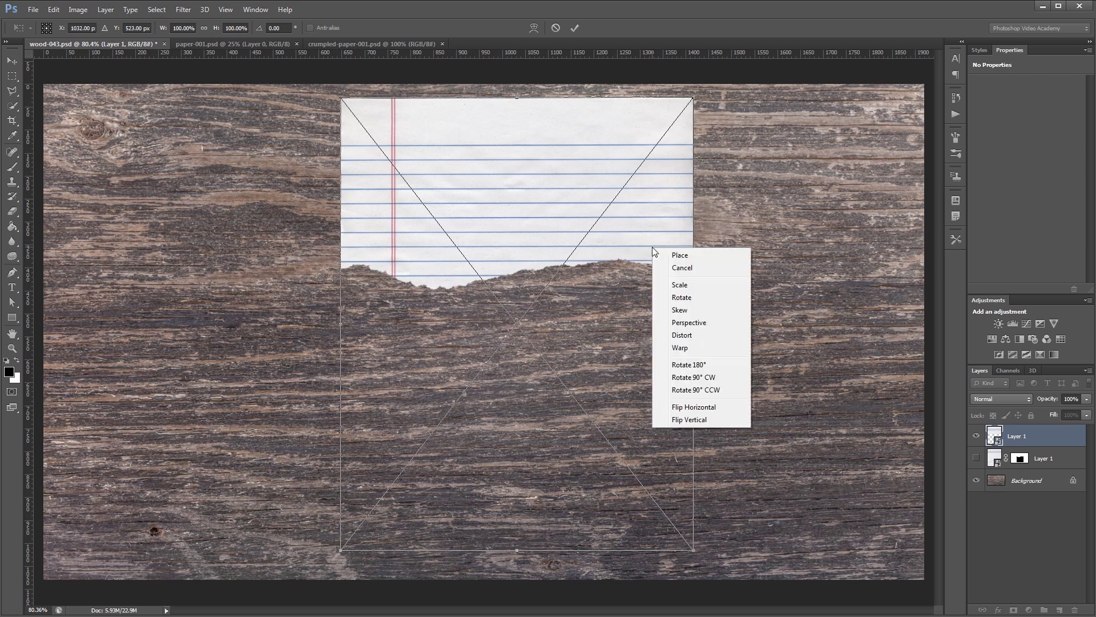
pyautogui.click(680, 348)
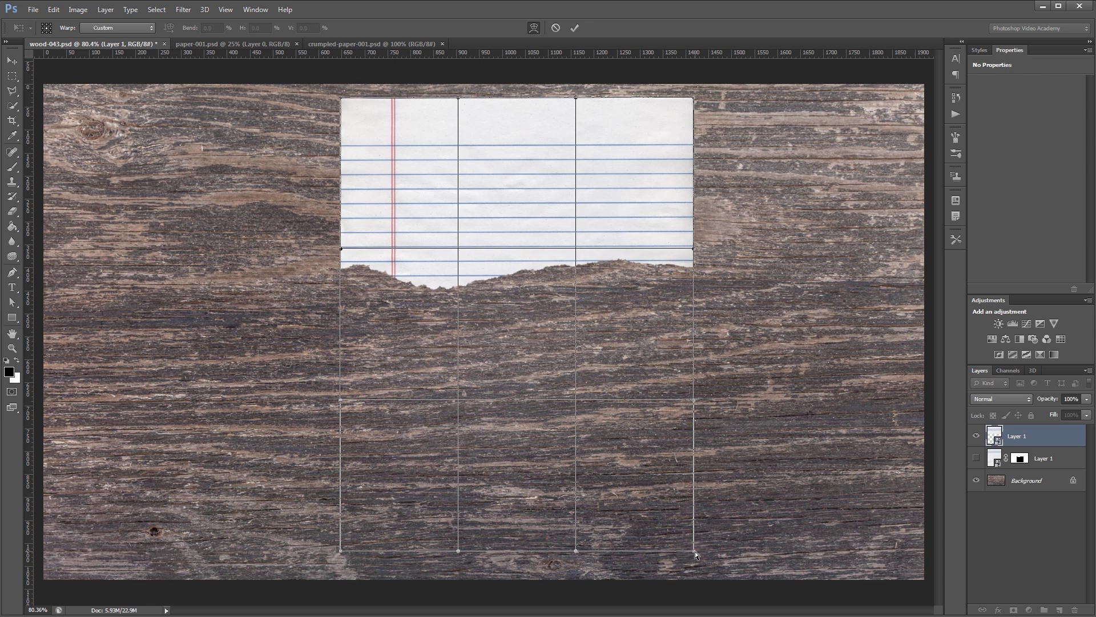
pyautogui.moveTo(694, 550); pyautogui.dragTo(397, 305)
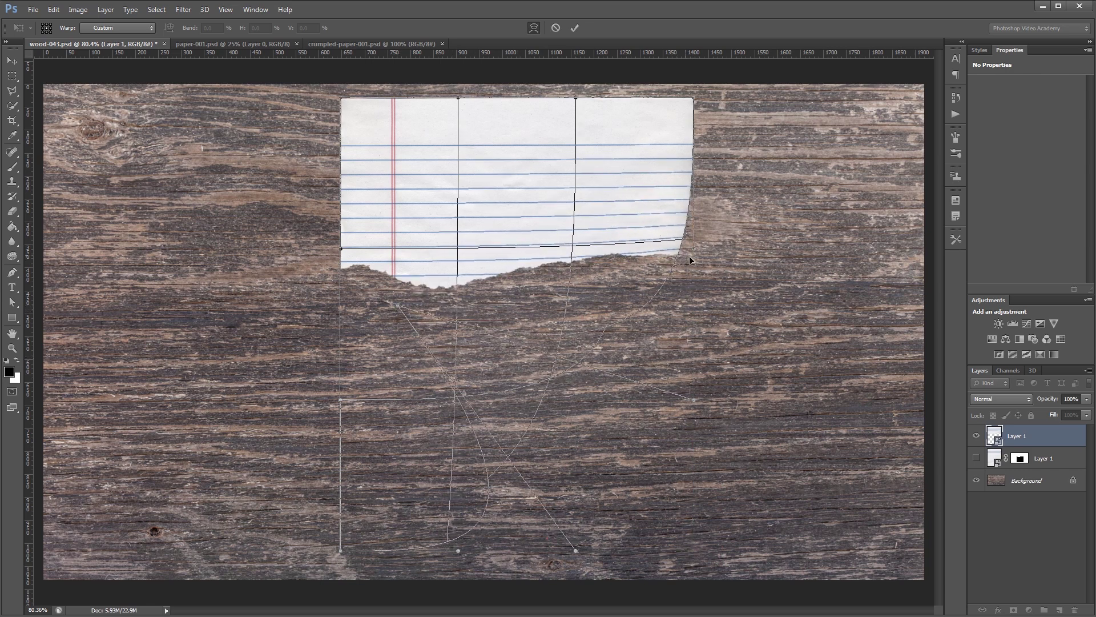
pyautogui.press('Return')
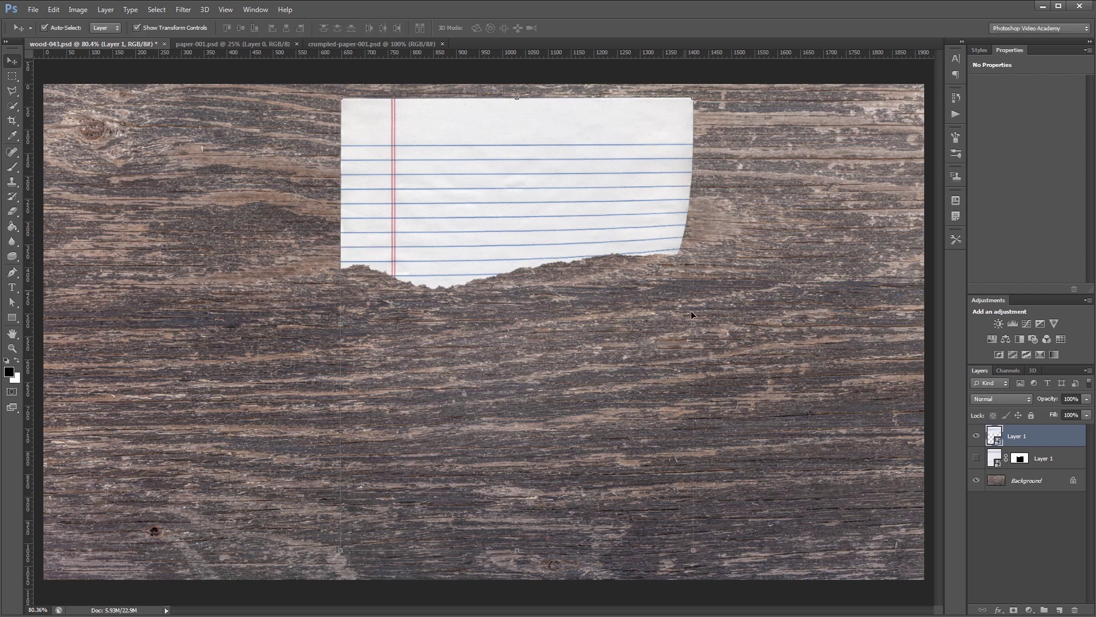
# Step: Show the lower paper layer and give it a dark brown Color Overlay
pyautogui.click(976, 459)
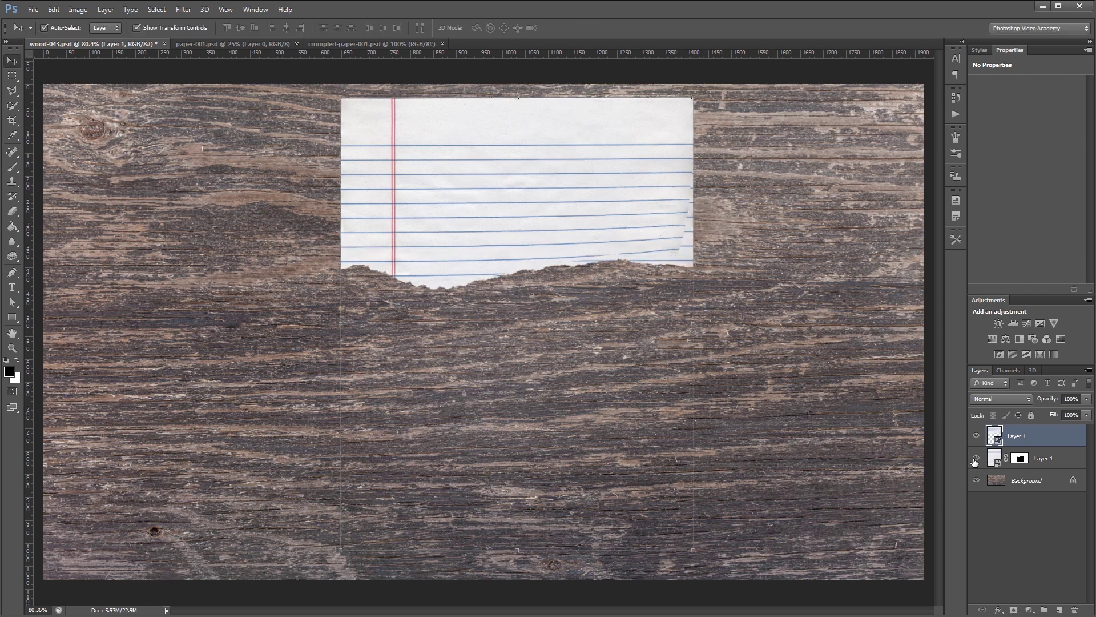
pyautogui.doubleClick(1060, 457)
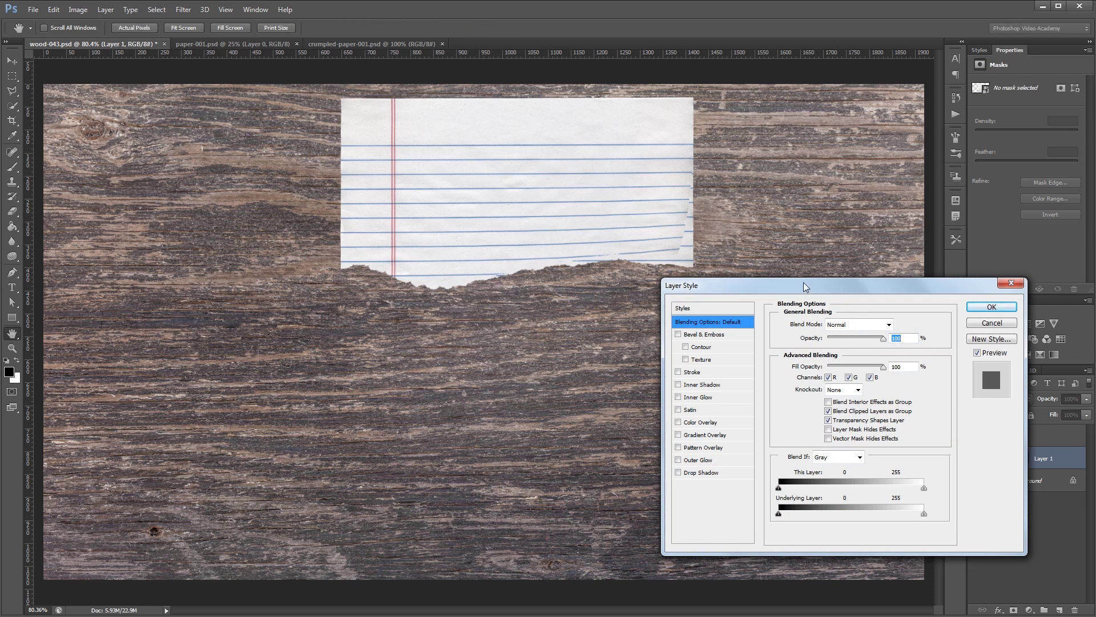
pyautogui.moveTo(802, 286); pyautogui.dragTo(790, 246)
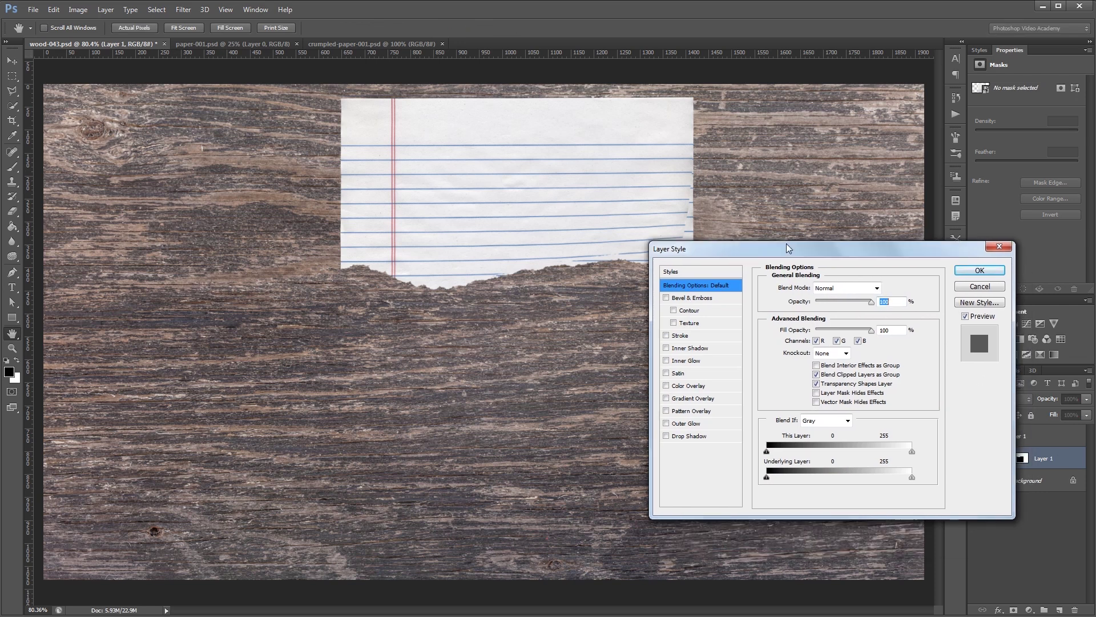
pyautogui.click(689, 381)
pyautogui.click(889, 282)
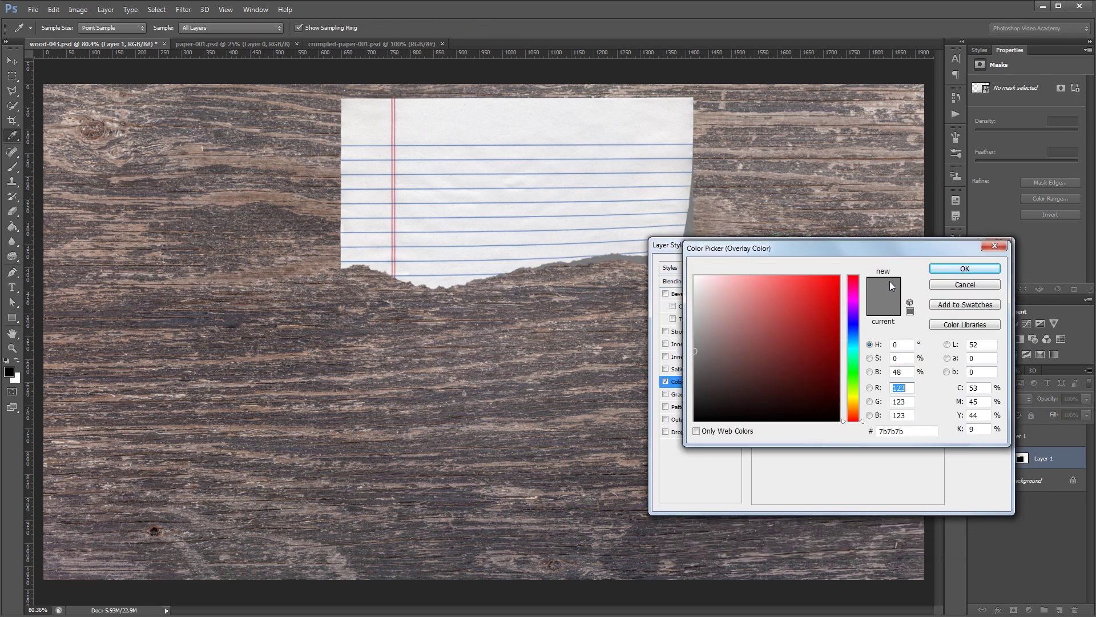
pyautogui.click(853, 408)
pyautogui.click(833, 405)
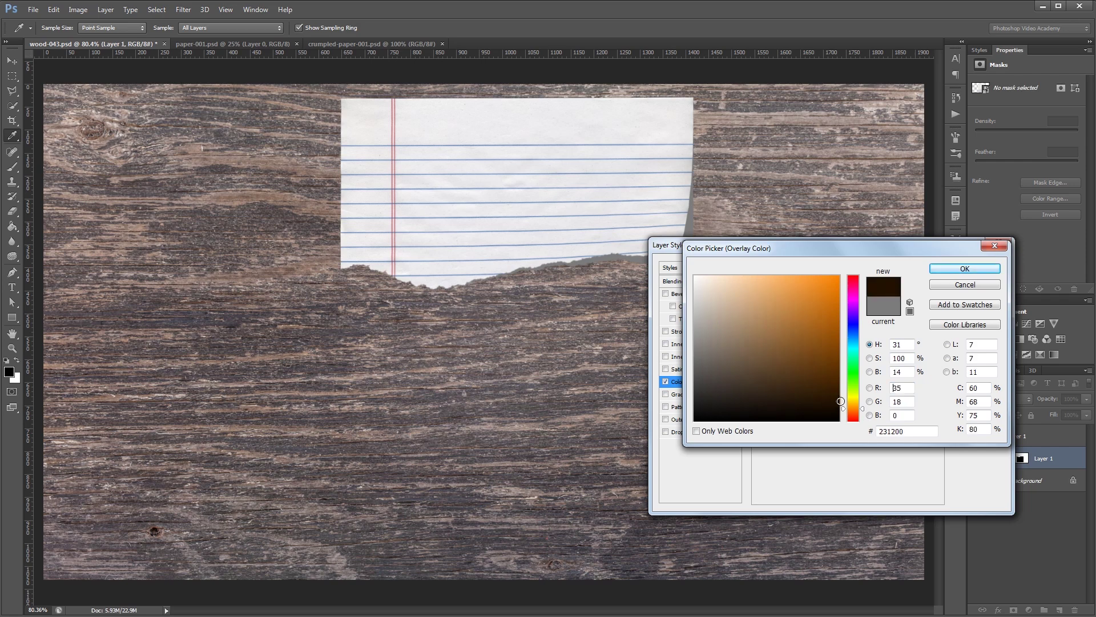
pyautogui.click(977, 268)
pyautogui.click(978, 268)
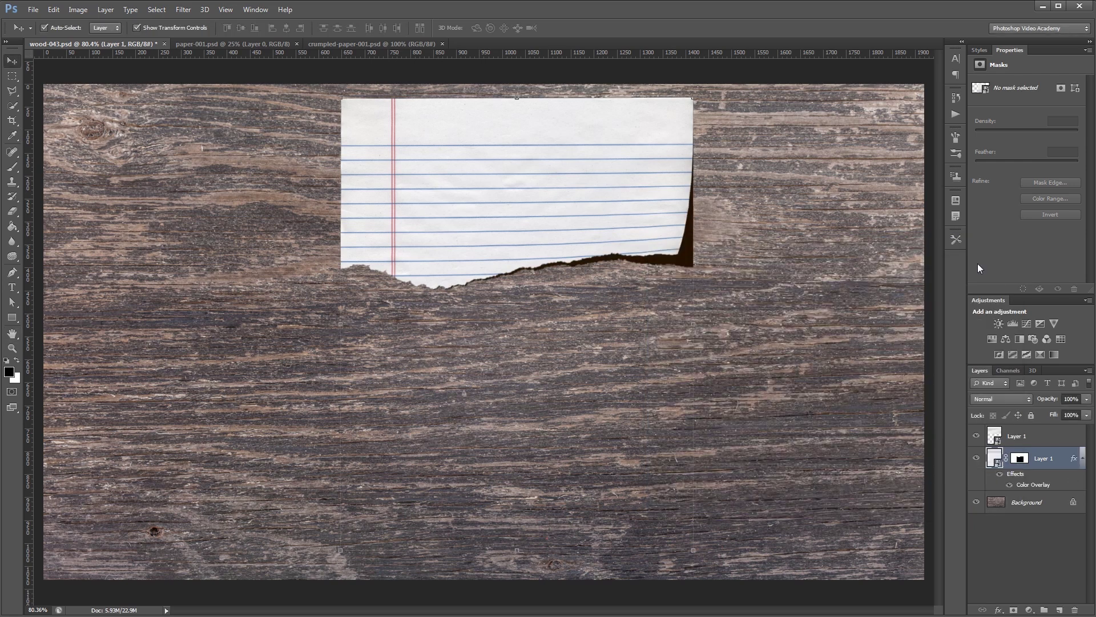
# Step: Convert the brown copy to a smart object and warp its bottom-right corner outward
pyautogui.rightClick(1056, 459)
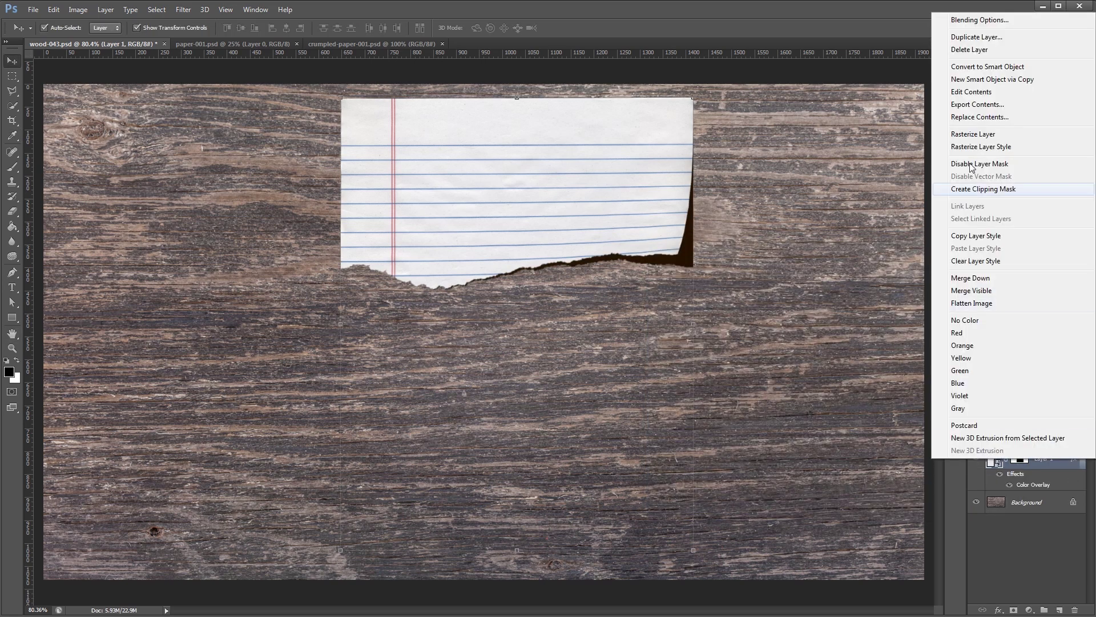
pyautogui.click(968, 64)
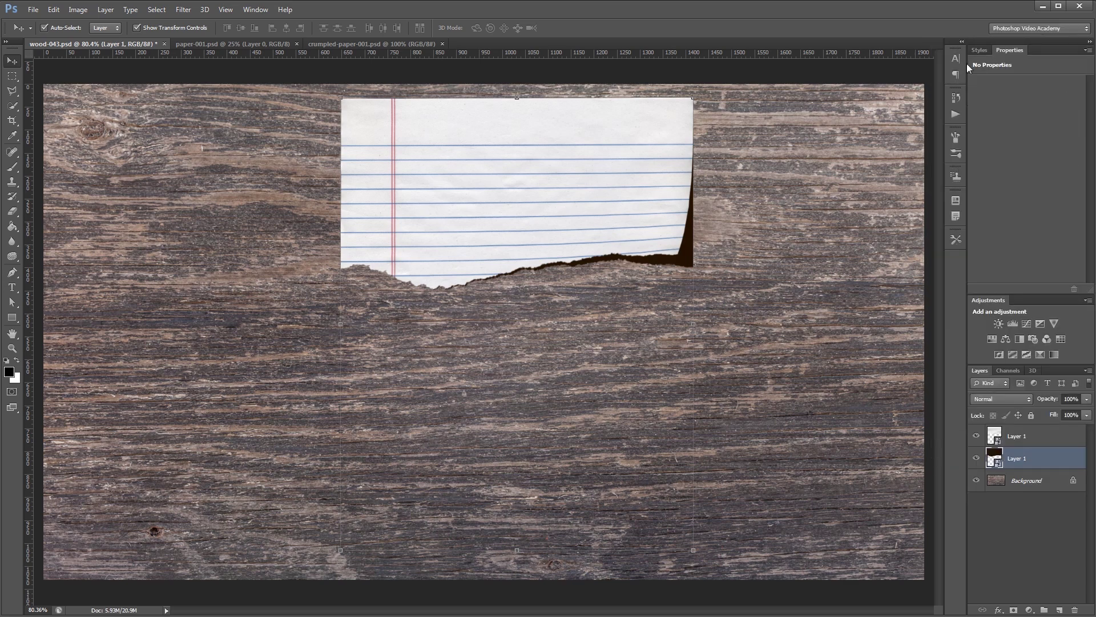
pyautogui.hotkey('ctrl', 't')
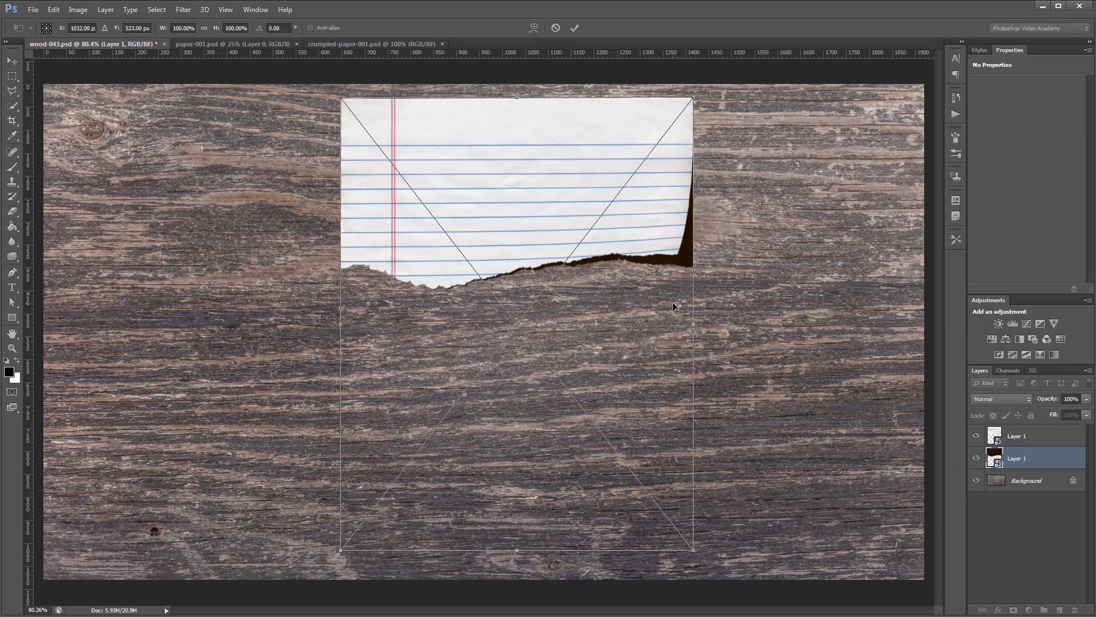
pyautogui.rightClick(673, 306)
pyautogui.click(707, 404)
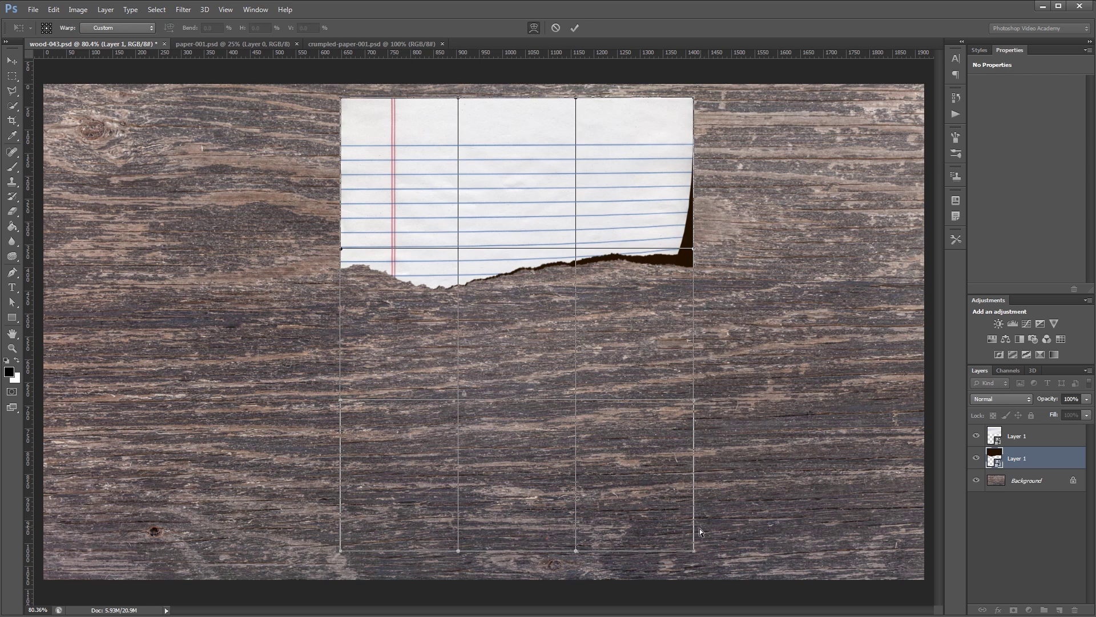
pyautogui.moveTo(694, 550); pyautogui.dragTo(771, 613)
pyautogui.press('Return')
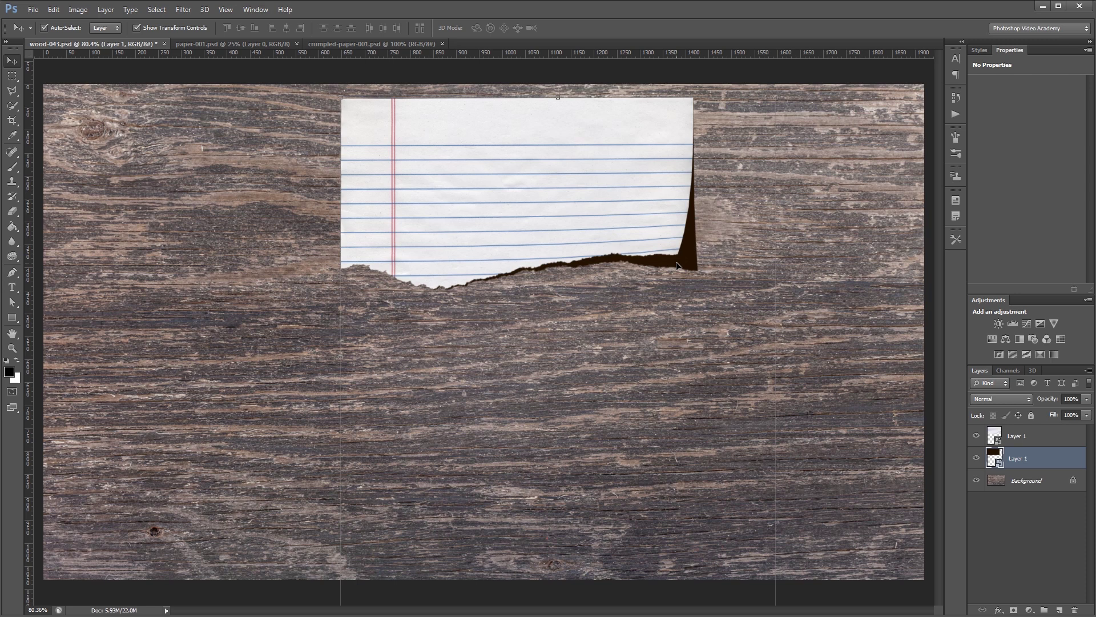
# Step: Nudge the brown shadow slightly down and right with the arrow keys
pyautogui.hotkey('shift', 'Down')
pyautogui.hotkey('shift', 'Right')
pyautogui.hotkey('shift', 'Down')
pyautogui.hotkey('shift', 'Right')
pyautogui.press('Up')
pyautogui.press('Left')
pyautogui.press('Up')
pyautogui.press('Left')
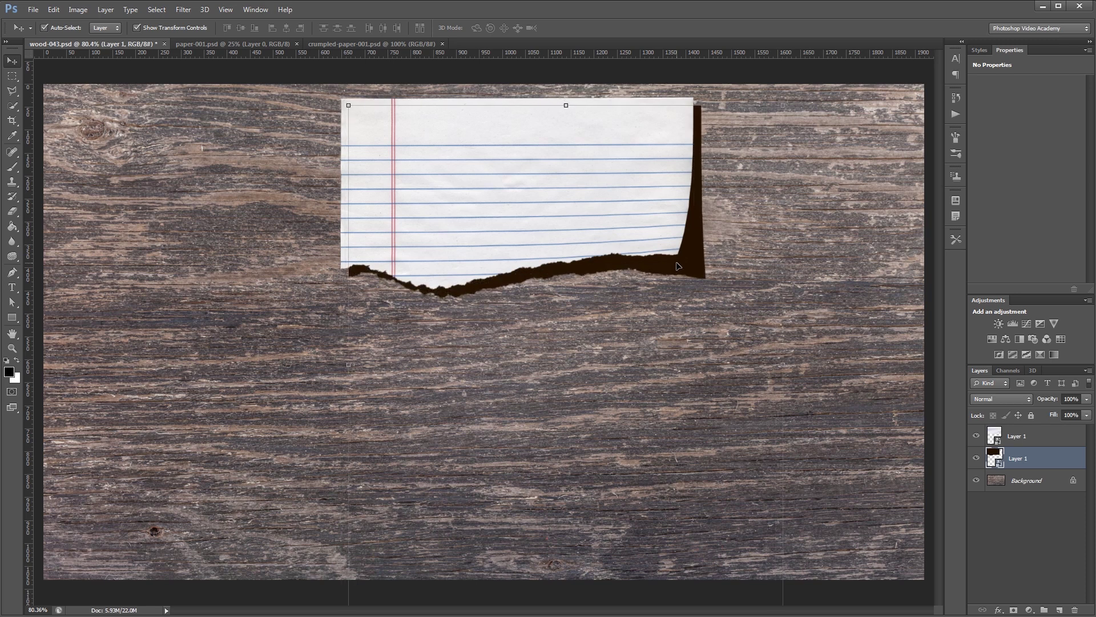
# Step: Apply a Gaussian Blur to the brown shadow layer
pyautogui.click(188, 11)
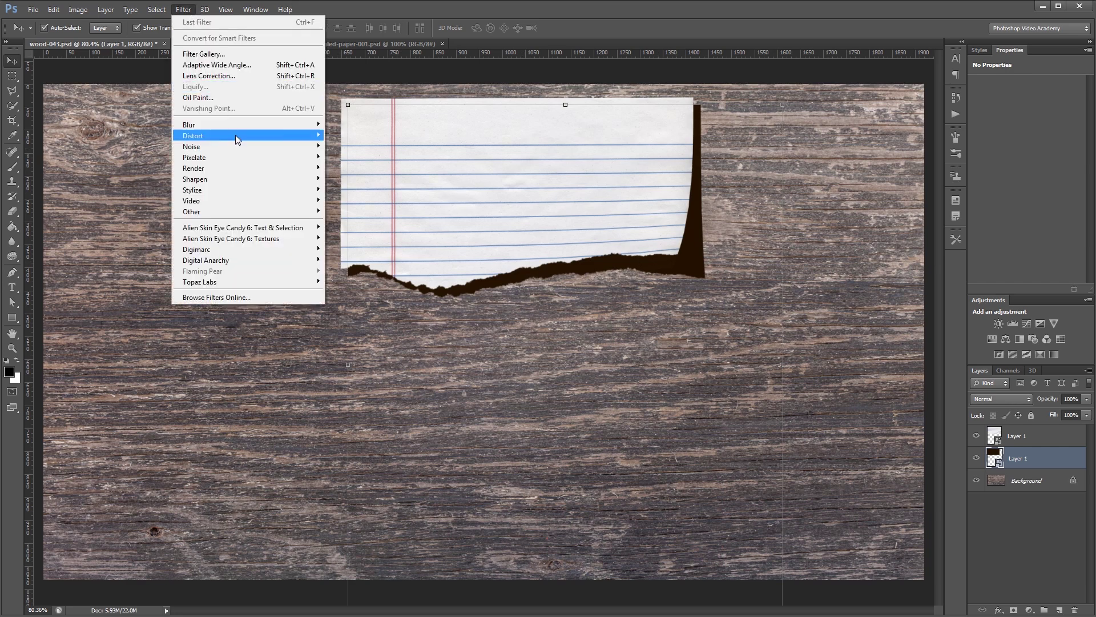
pyautogui.moveTo(242, 126)
pyautogui.click(357, 205)
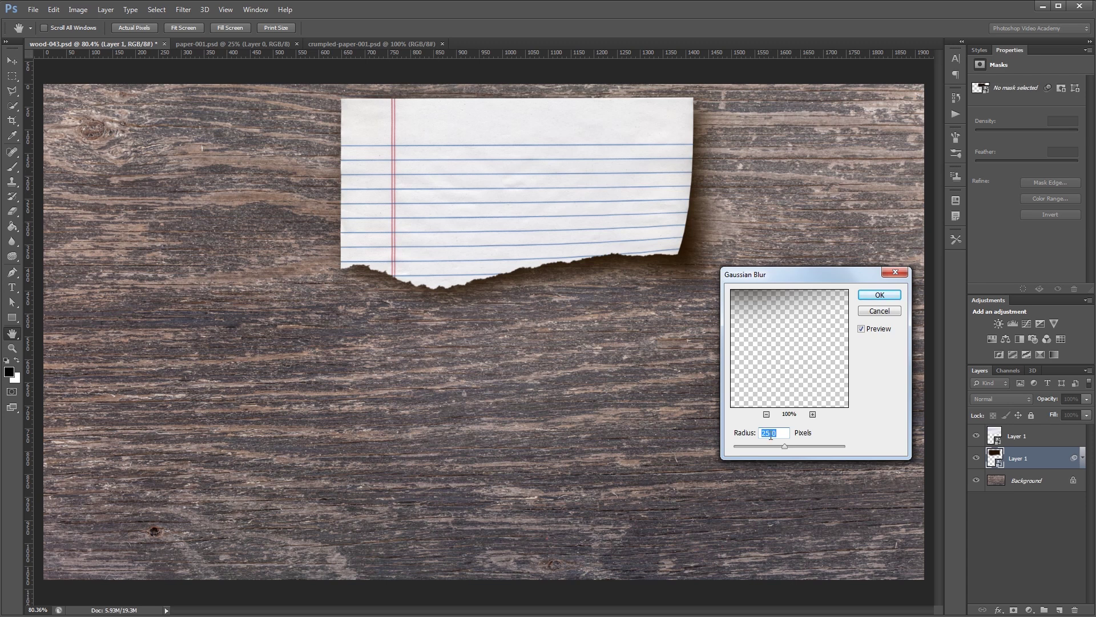
pyautogui.click(888, 295)
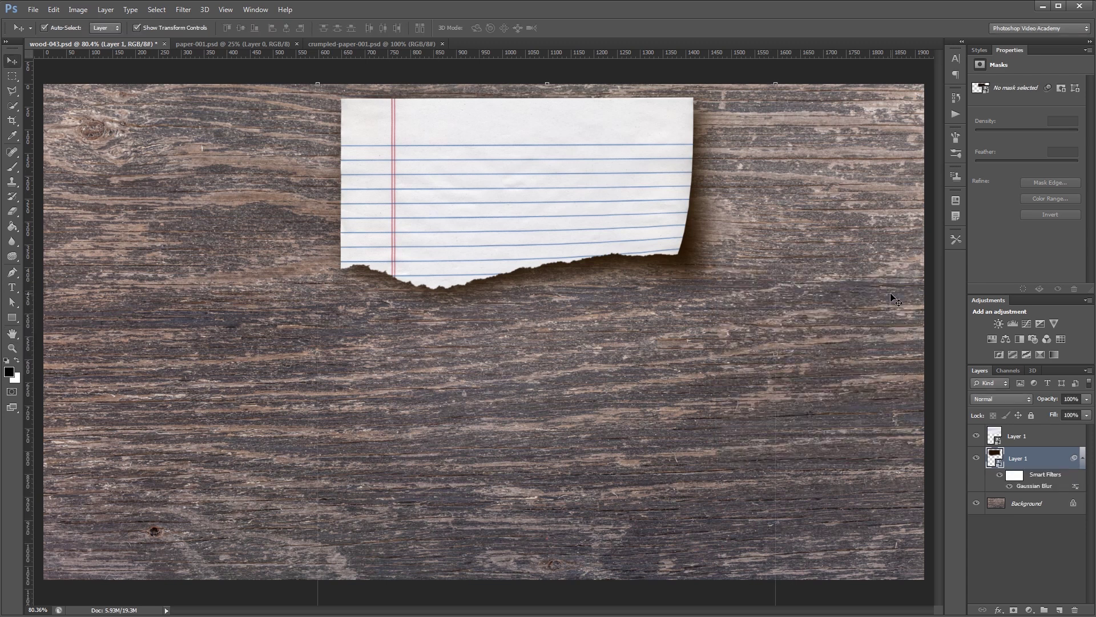
# Step: Set the shadow's blend mode to Linear Burn and opacity to 65%
pyautogui.click(995, 397)
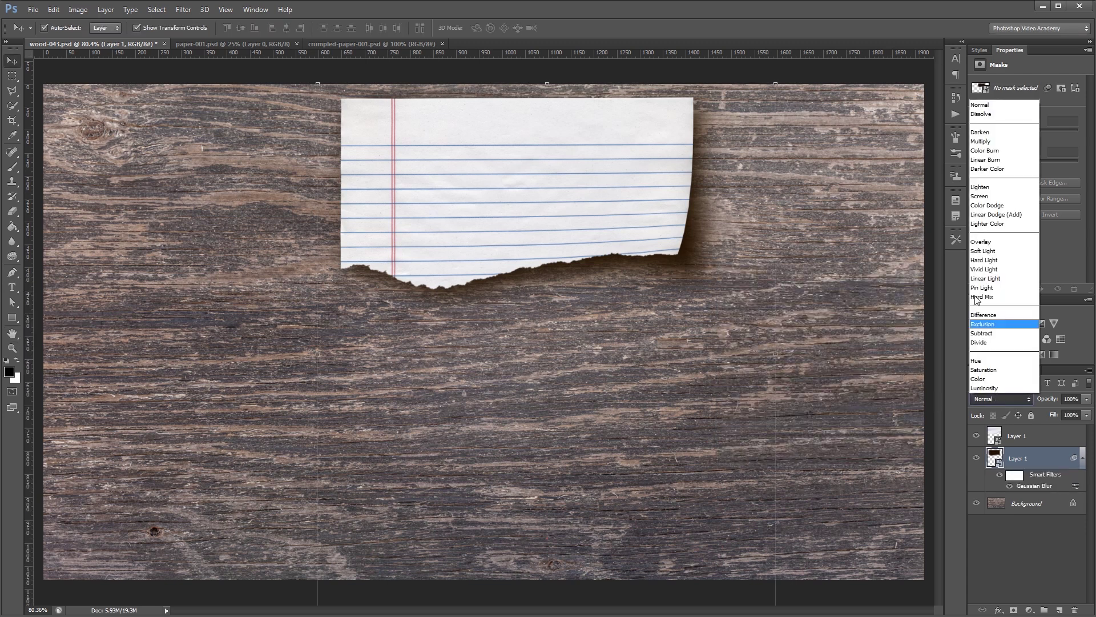
pyautogui.click(998, 160)
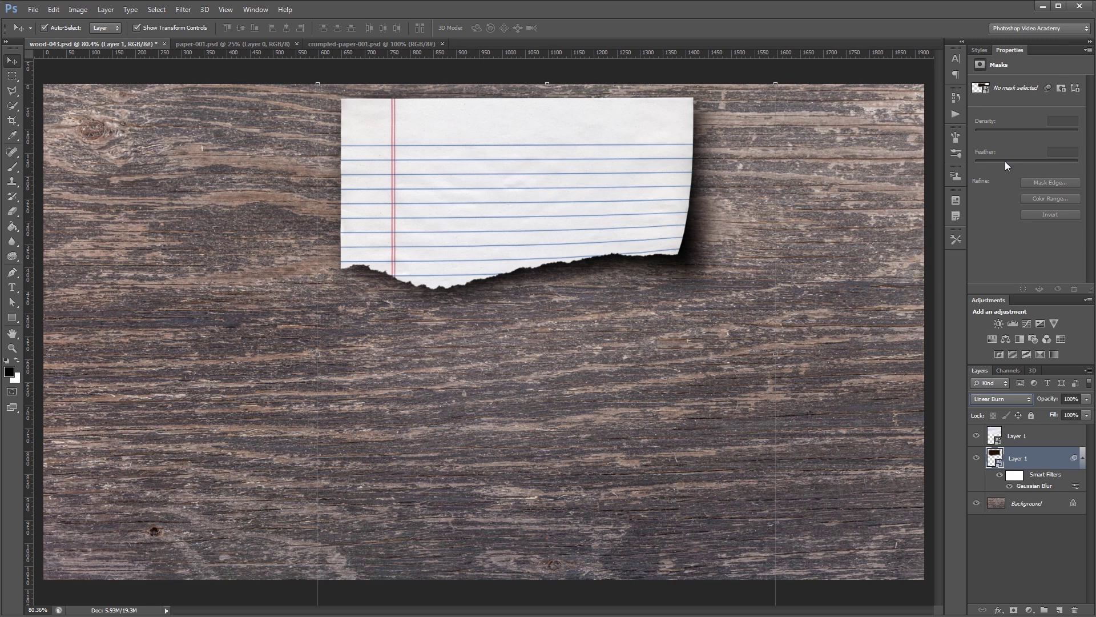
pyautogui.doubleClick(1072, 399)
pyautogui.write('65')
pyautogui.press('Return')
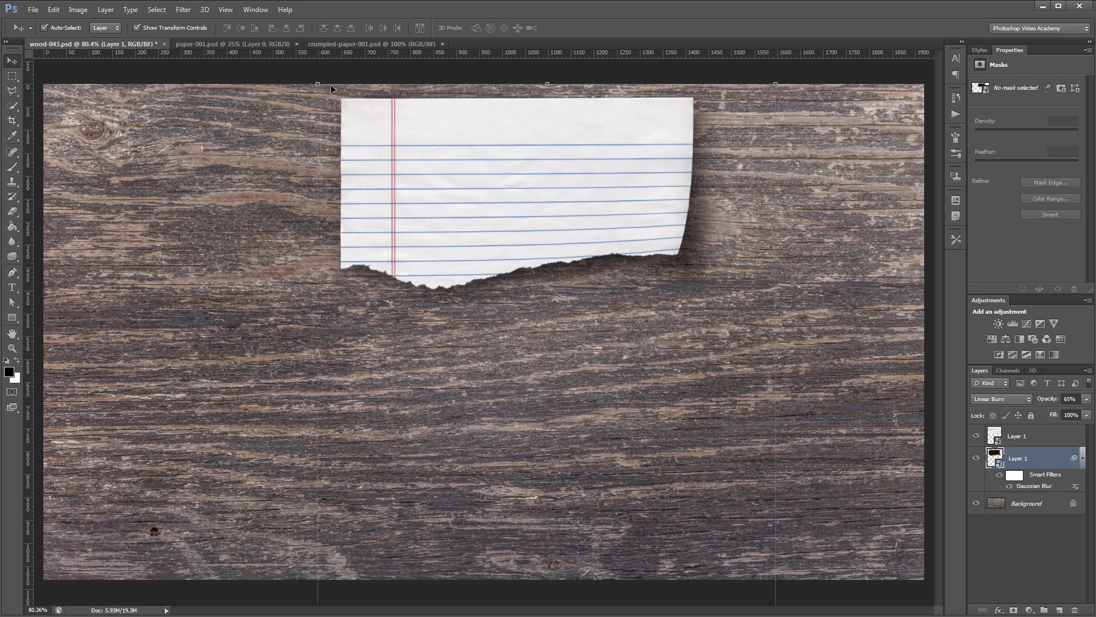
# Step: Warp the blurred shadow again, stretching its bottom-right corner further down under the curl
pyautogui.hotkey('ctrl', 't')
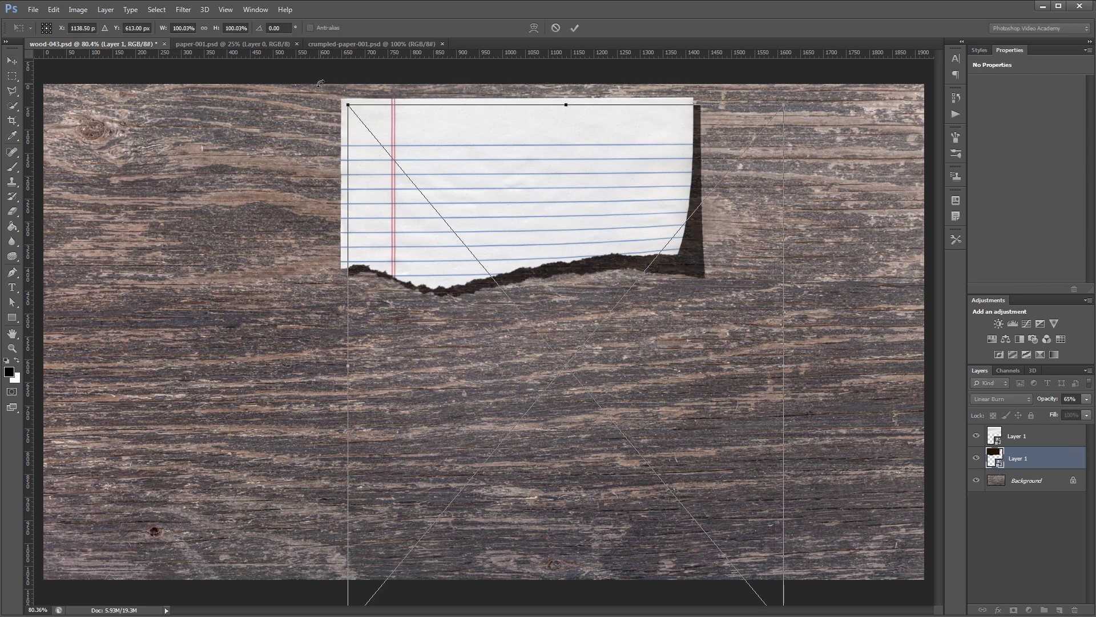
pyautogui.rightClick(570, 257)
pyautogui.click(610, 358)
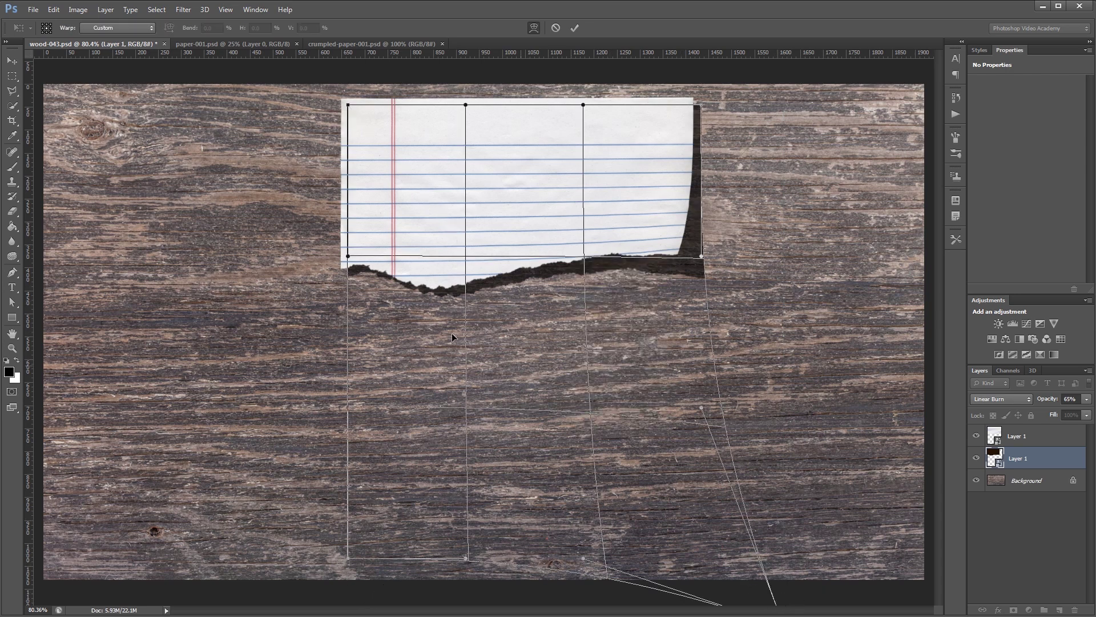
pyautogui.scroll(-1, 260, 142)
pyautogui.scroll(-1, 260, 142)
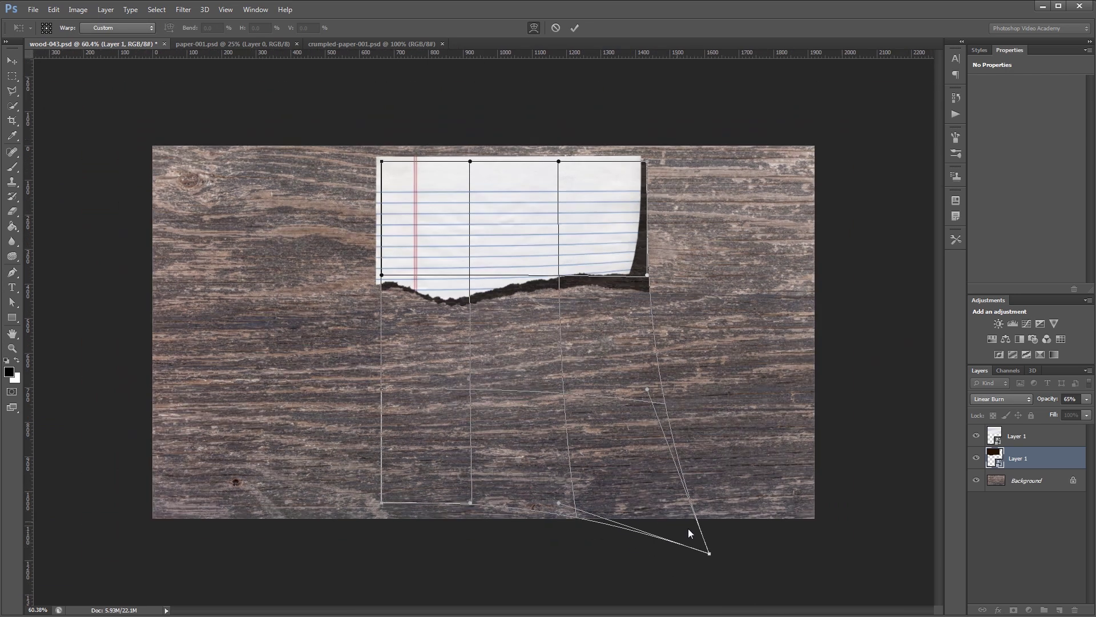
pyautogui.moveTo(710, 553); pyautogui.dragTo(718, 613)
pyautogui.press('Return')
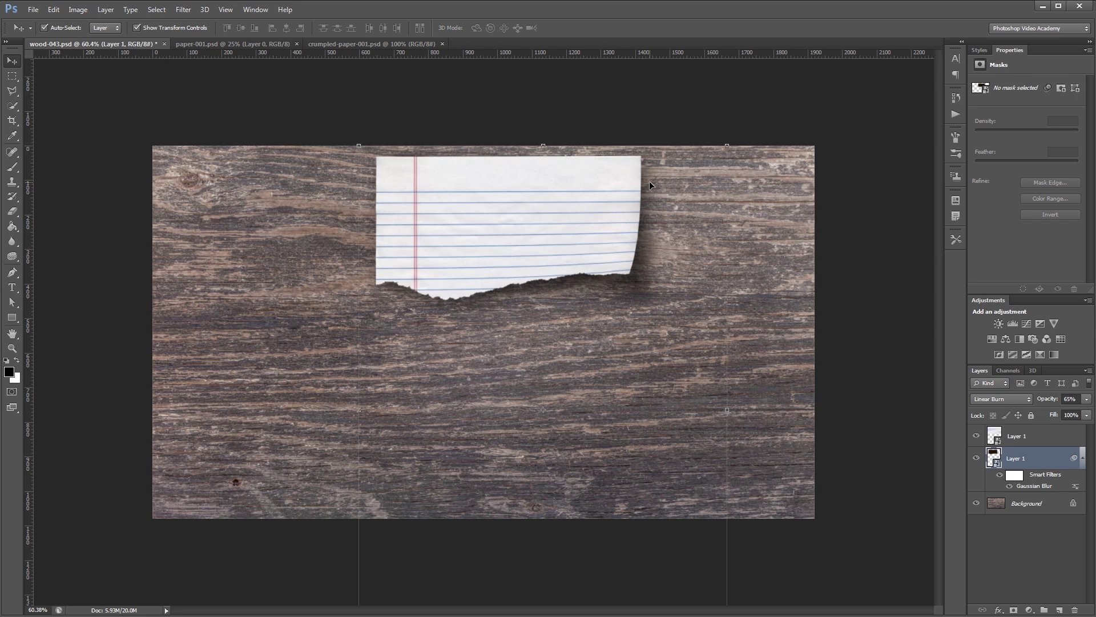
pyautogui.scroll(2, 572, 278)
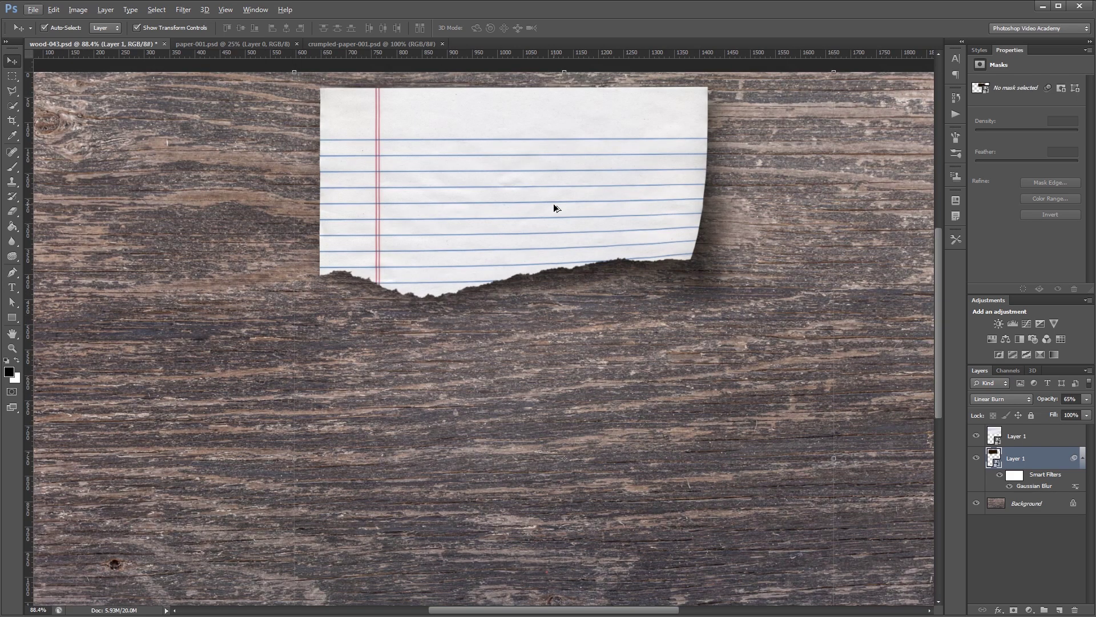
# Step: Add a drop shadow to the top paper with a 135° angle and 10% opacity
pyautogui.doubleClick(1055, 438)
pyautogui.click(700, 433)
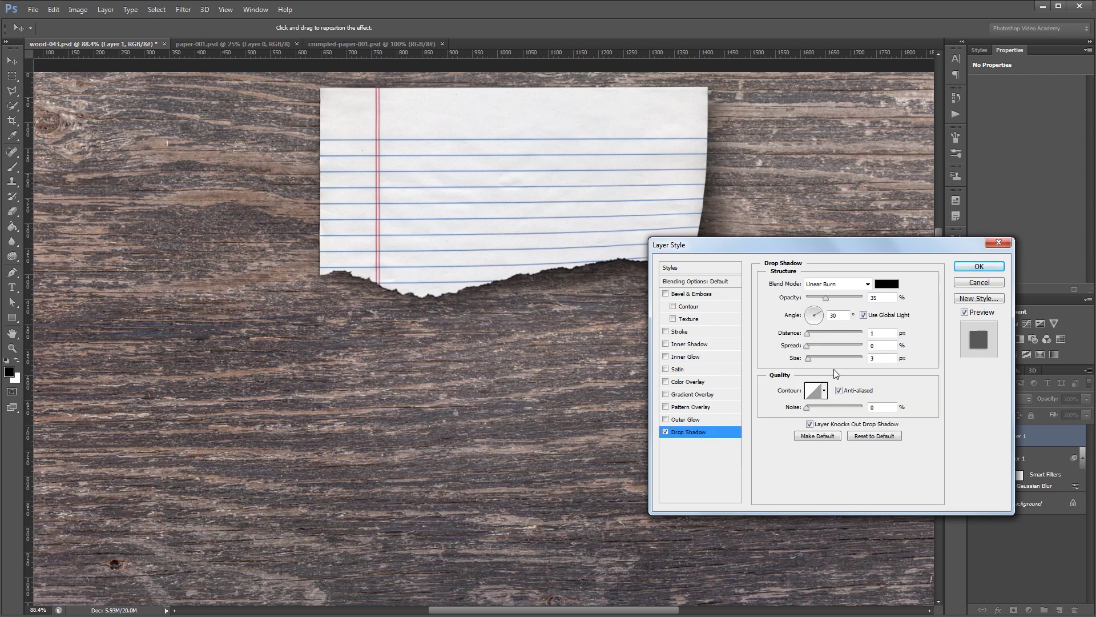
pyautogui.doubleClick(833, 315)
pyautogui.write('135')
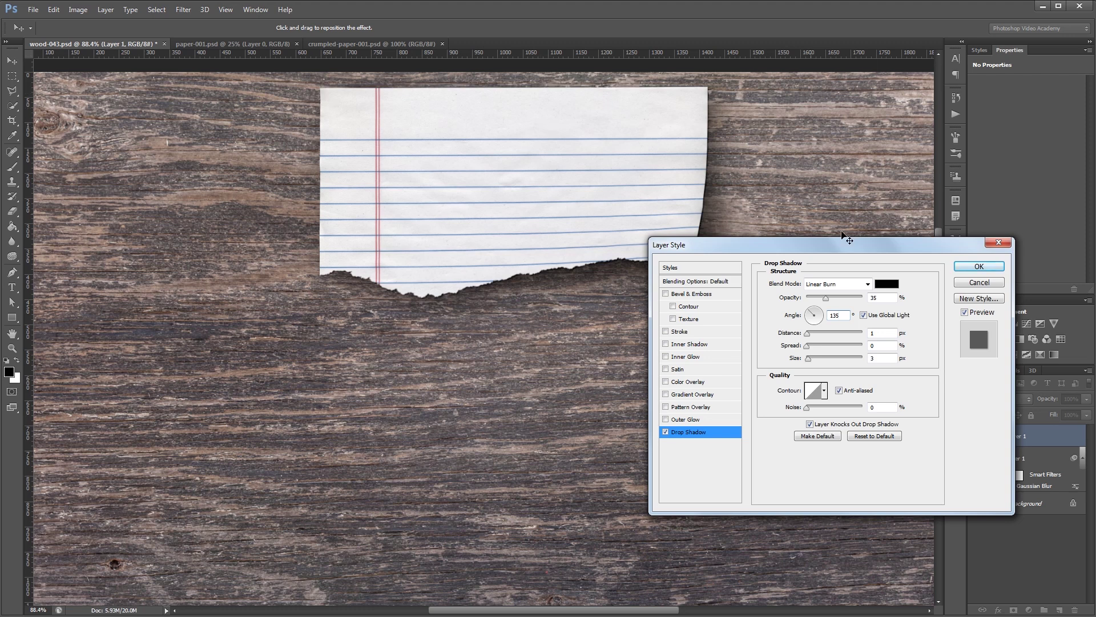
pyautogui.doubleClick(881, 298)
pyautogui.write('10')
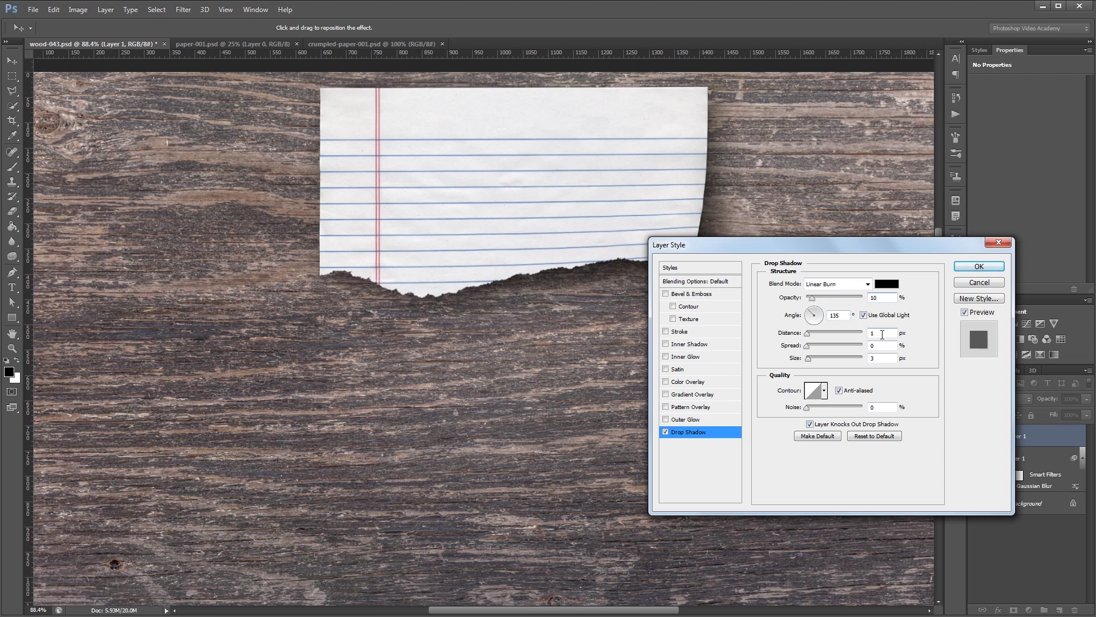
# Step: Set the drop shadow distance to 5 px and size to 10 px, toggling Preview to compare
pyautogui.doubleClick(878, 332)
pyautogui.write('5')
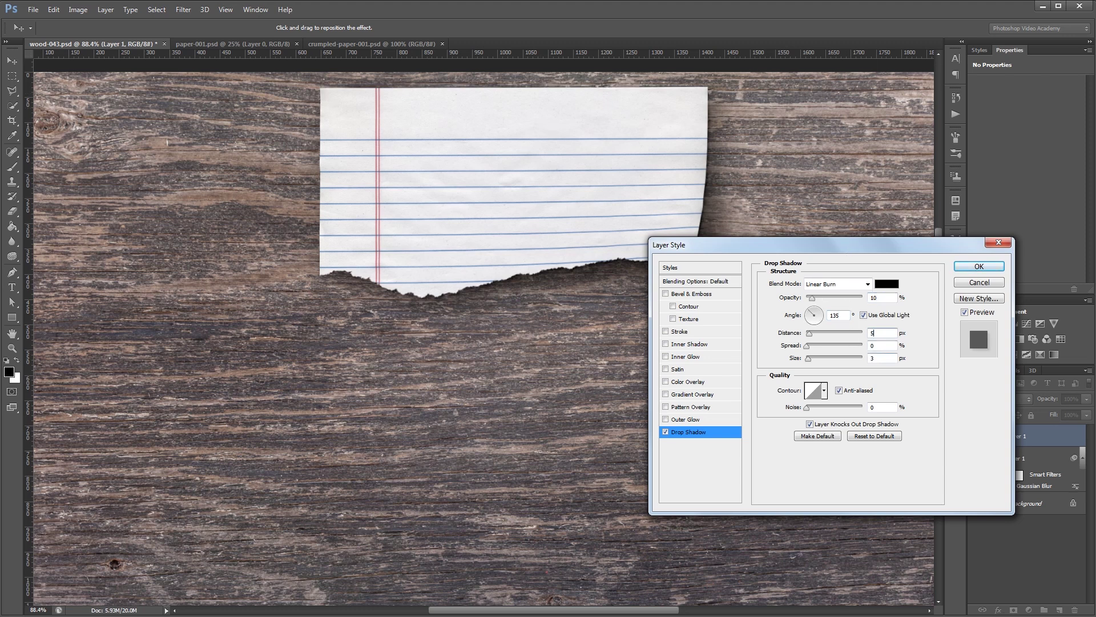
pyautogui.doubleClick(873, 358)
pyautogui.click(964, 313)
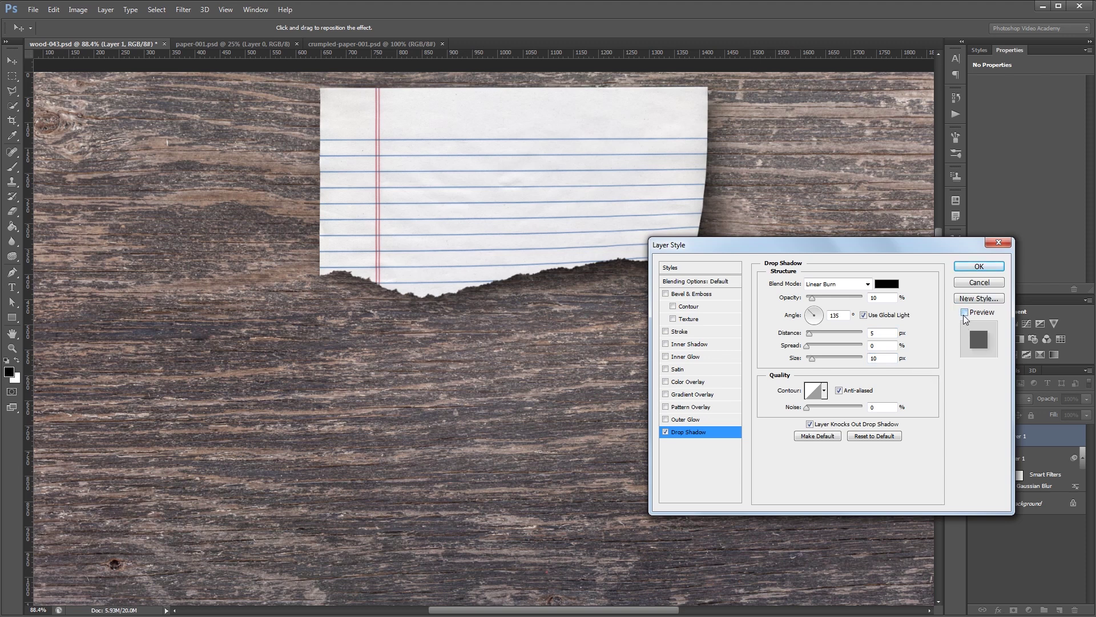
pyautogui.click(964, 313)
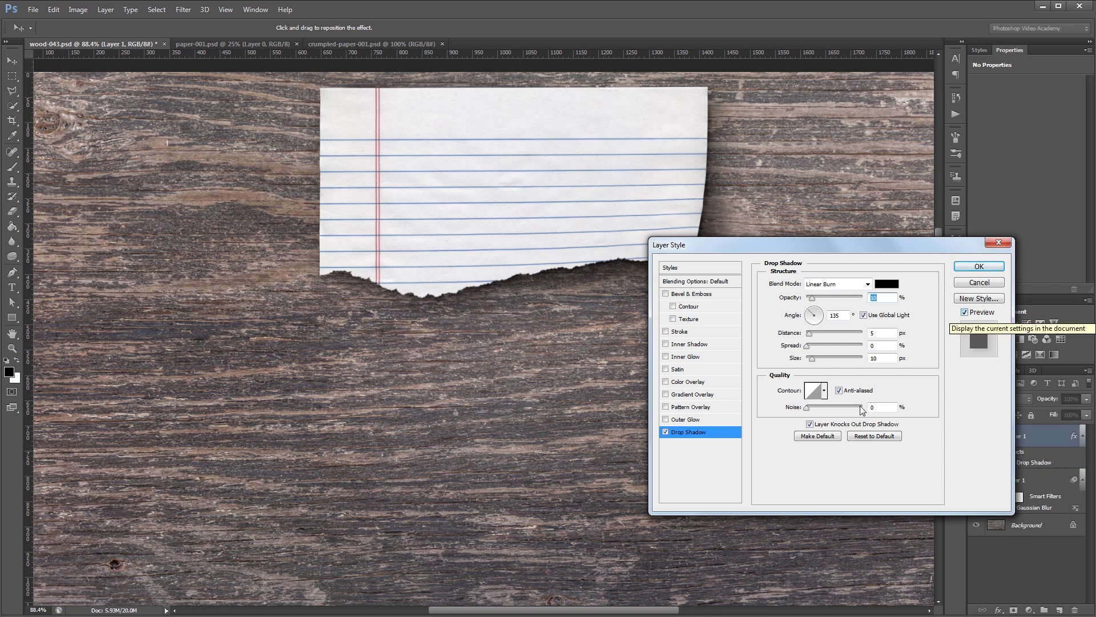
# Step: Add a -45° gradient overlay with the black stop moved to 50%
pyautogui.click(692, 394)
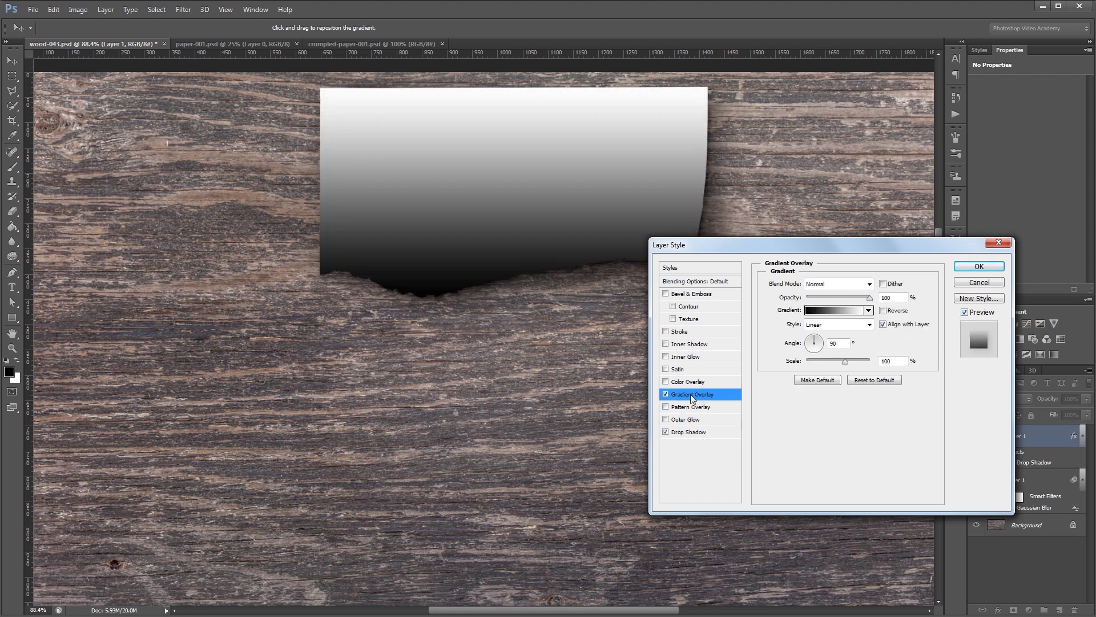
pyautogui.moveTo(822, 346); pyautogui.dragTo(821, 350)
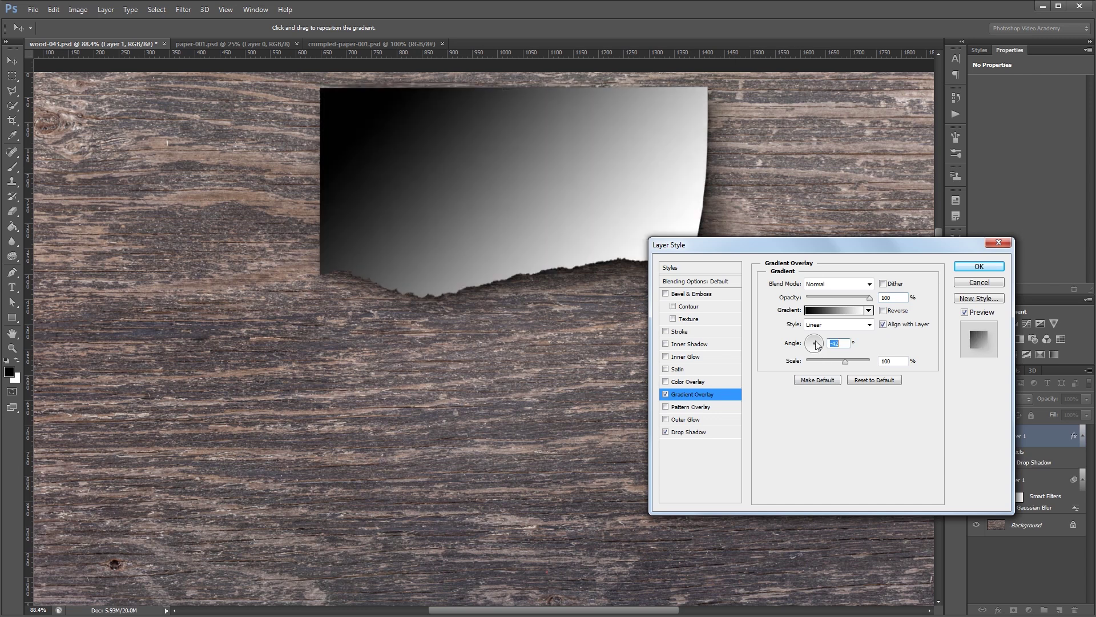
pyautogui.moveTo(754, 251); pyautogui.dragTo(712, 303)
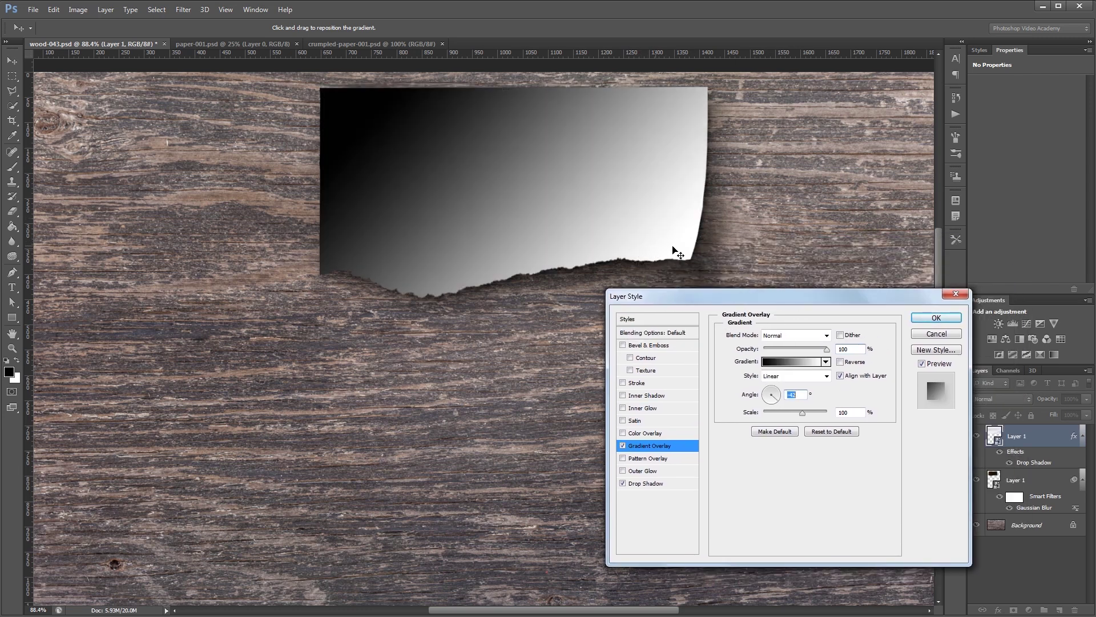
pyautogui.write('-45')
pyautogui.click(781, 362)
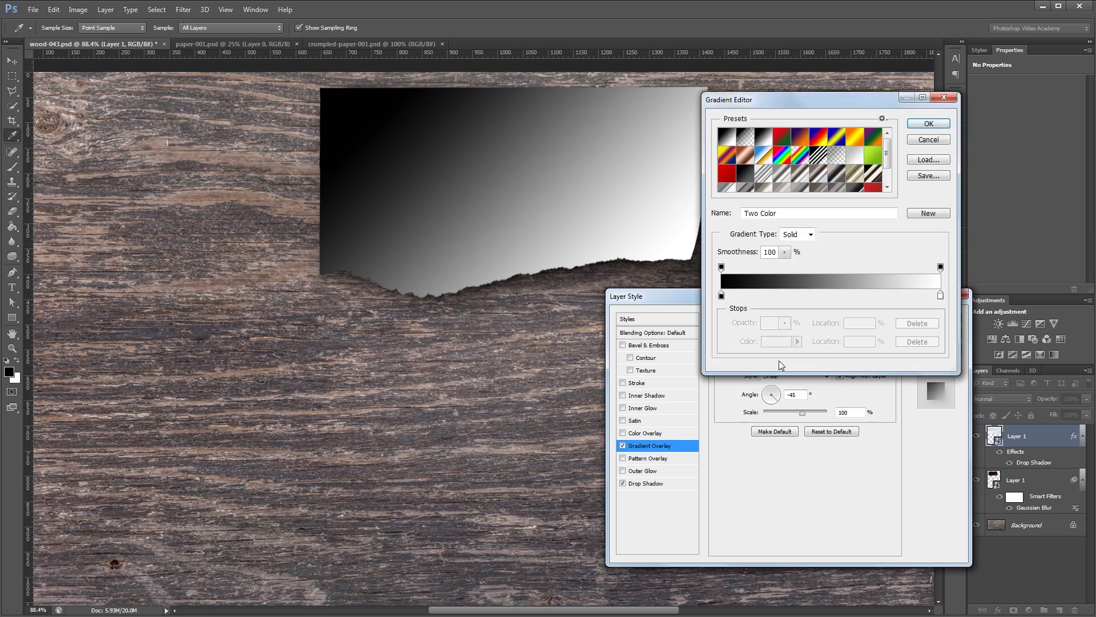
pyautogui.click(721, 297)
pyautogui.doubleClick(862, 349)
pyautogui.write('50')
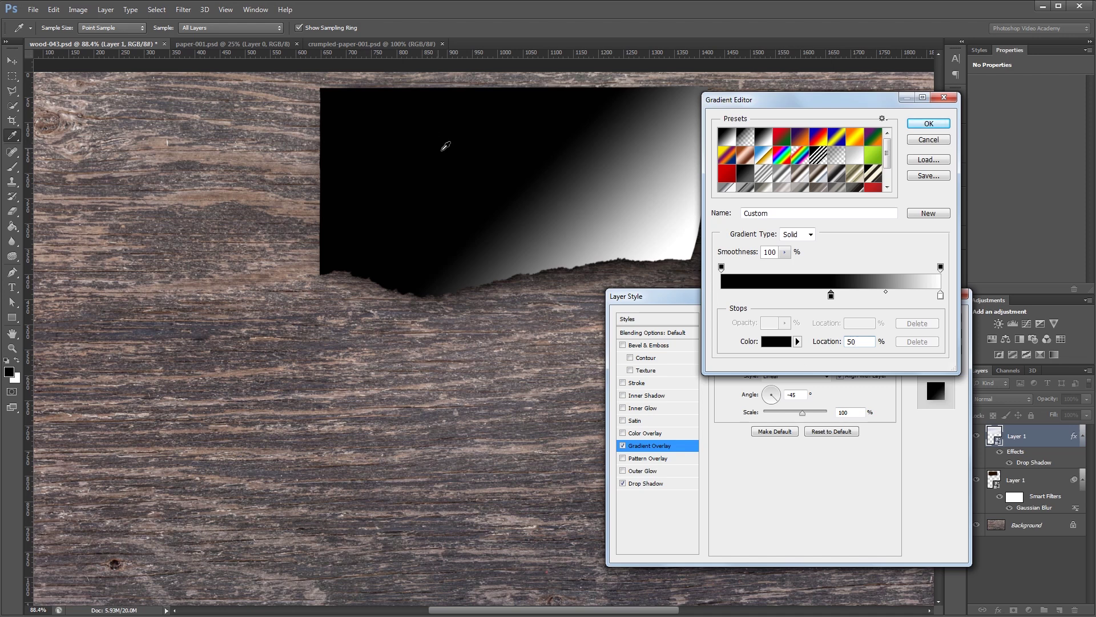
pyautogui.click(936, 123)
# Step: Set the gradient overlay to Screen at 85% opacity and close Layer Style
pyautogui.click(781, 335)
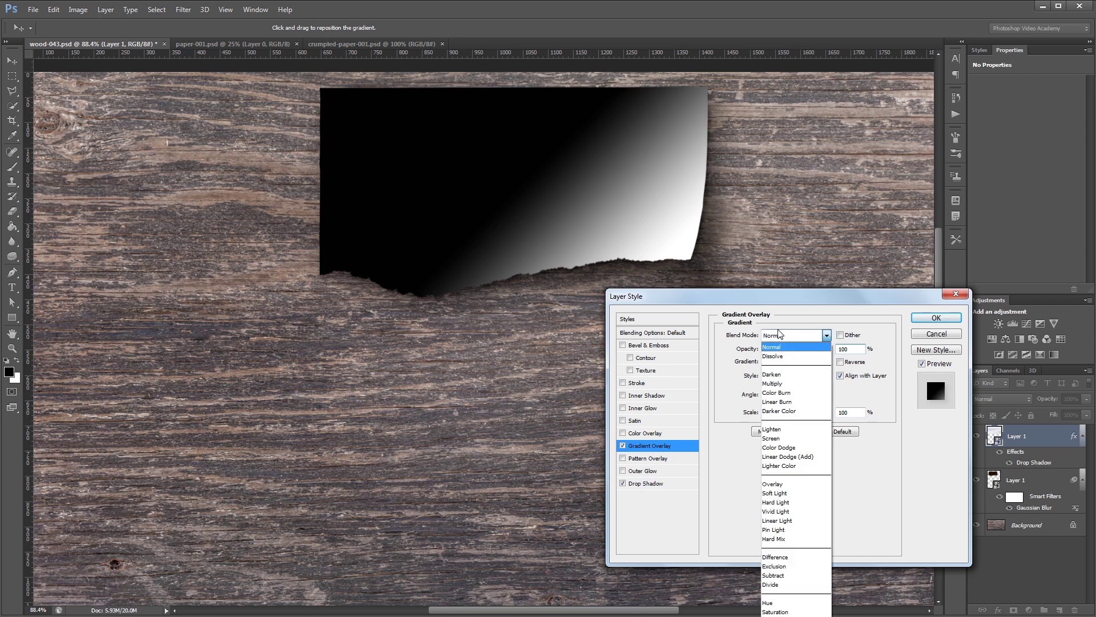
pyautogui.click(800, 441)
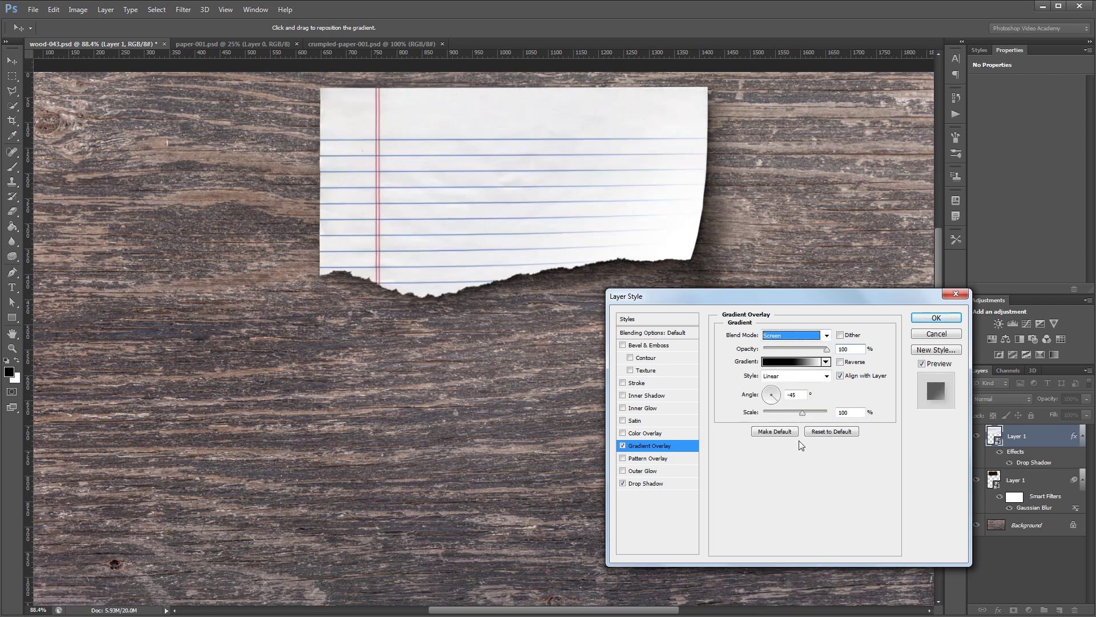
pyautogui.doubleClick(852, 349)
pyautogui.write('85')
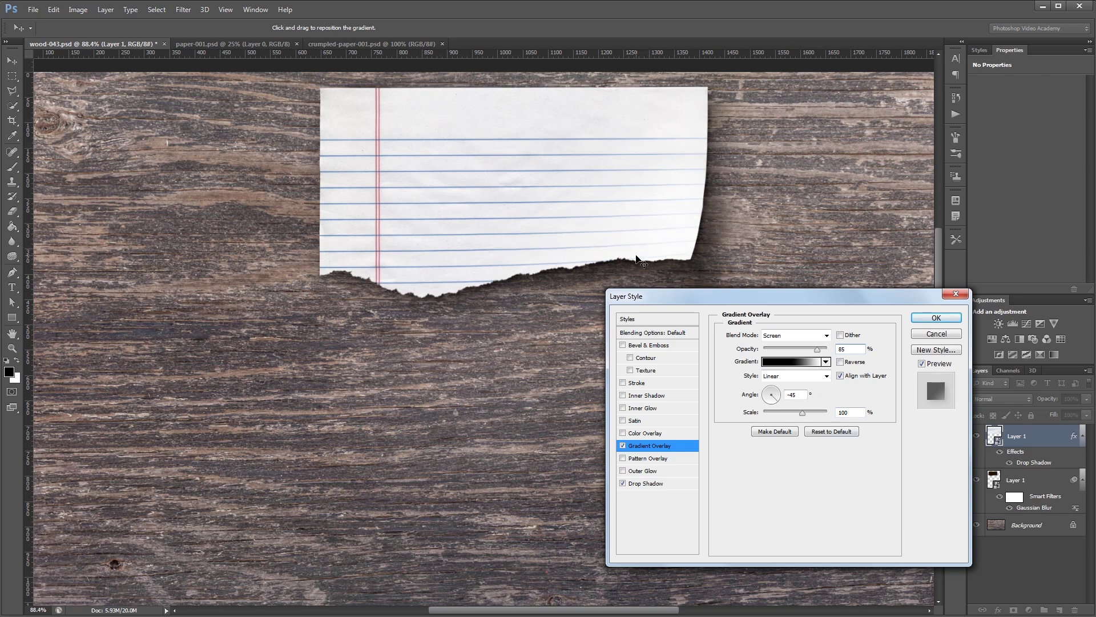
pyautogui.press('Return')
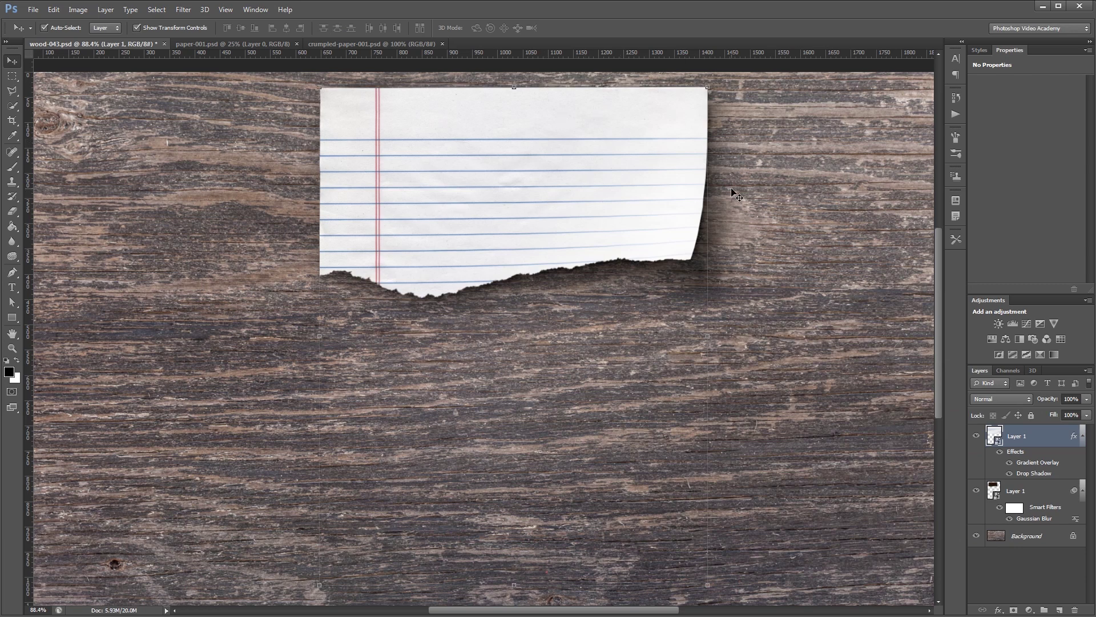
# Step: Move the paper and its shadow down-left, then draw a 250 x 50 px rectangle shape
pyautogui.keyDown('shift'); pyautogui.click(711, 194); pyautogui.keyUp('shift')
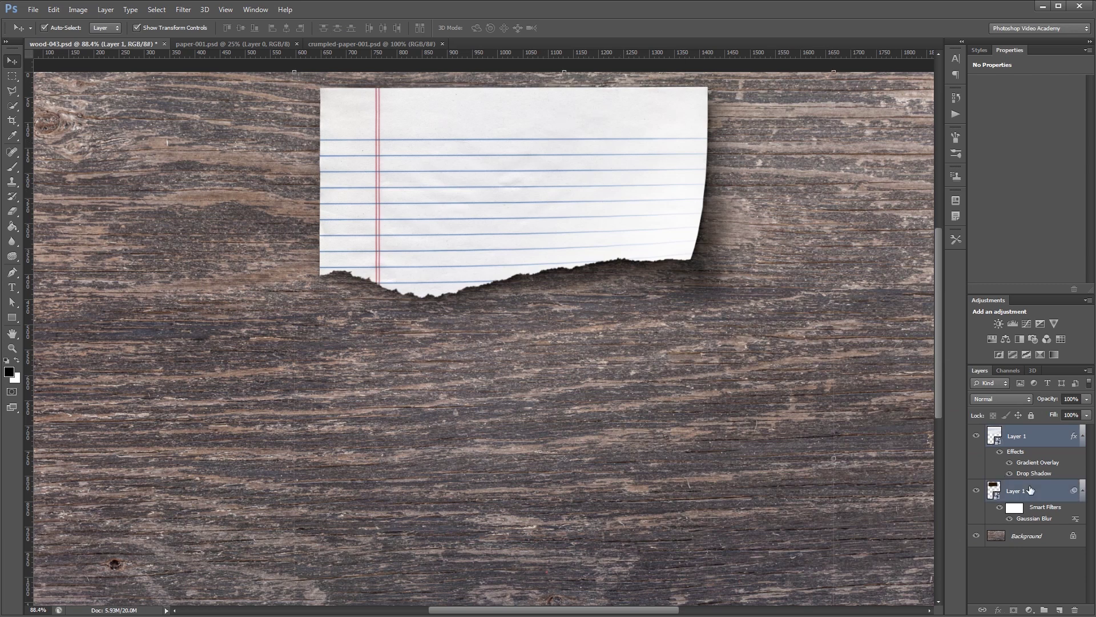
pyautogui.moveTo(667, 188); pyautogui.dragTo(640, 258)
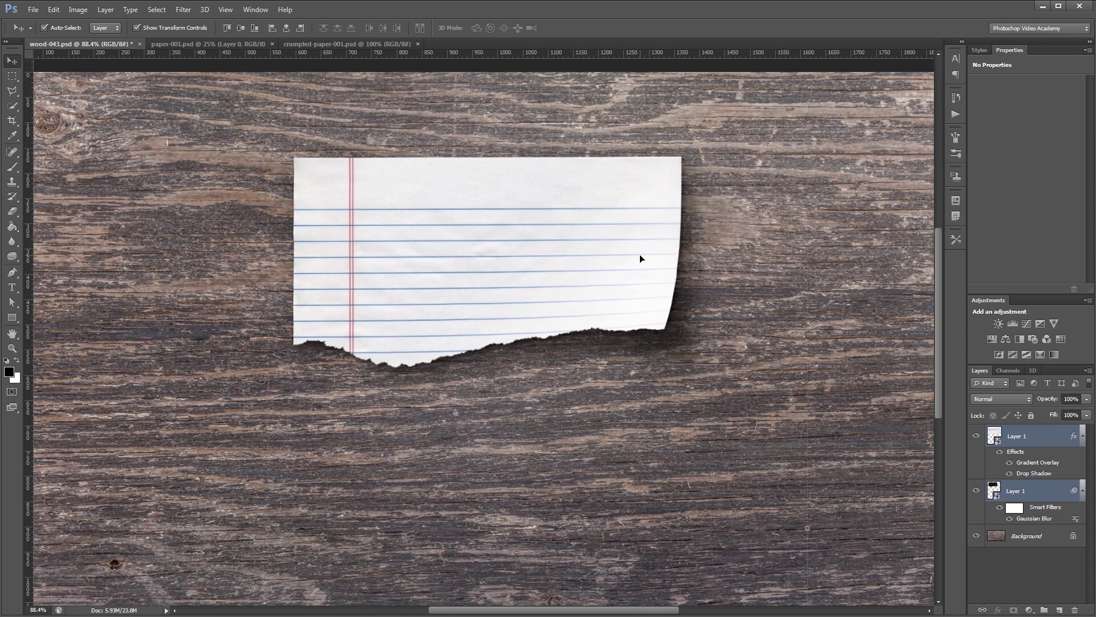
pyautogui.click(12, 318)
pyautogui.click(48, 30)
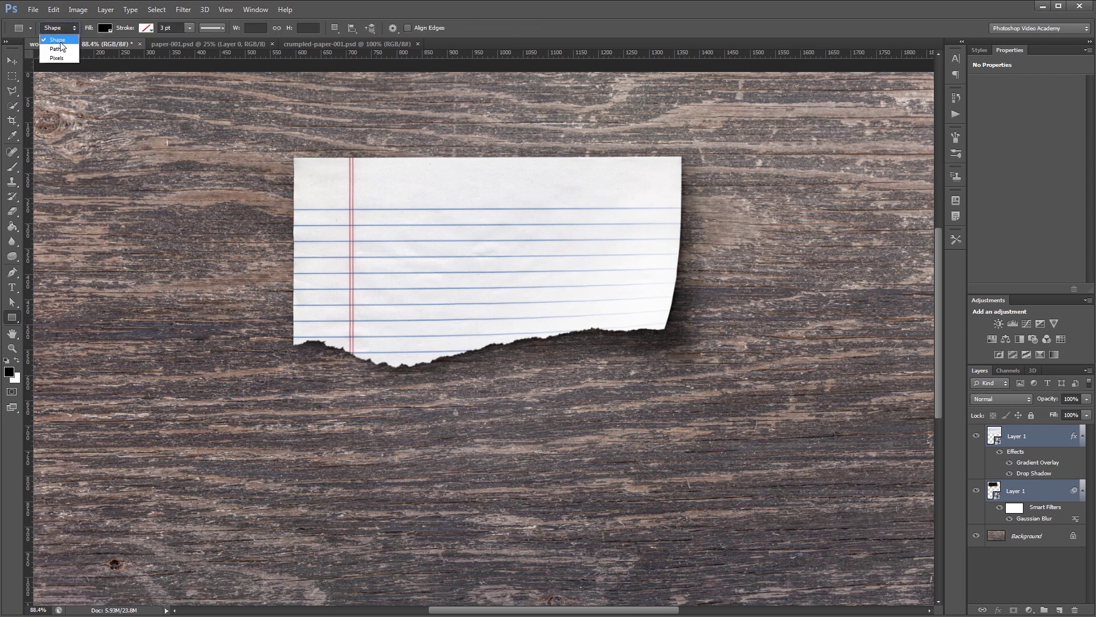
pyautogui.click(61, 40)
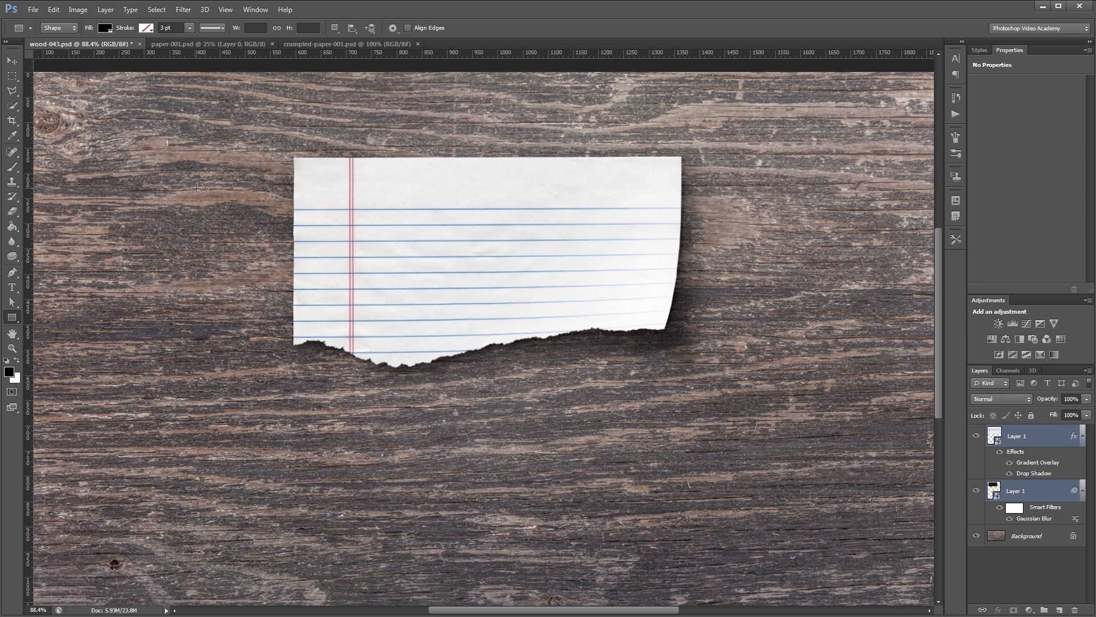
pyautogui.click(196, 188)
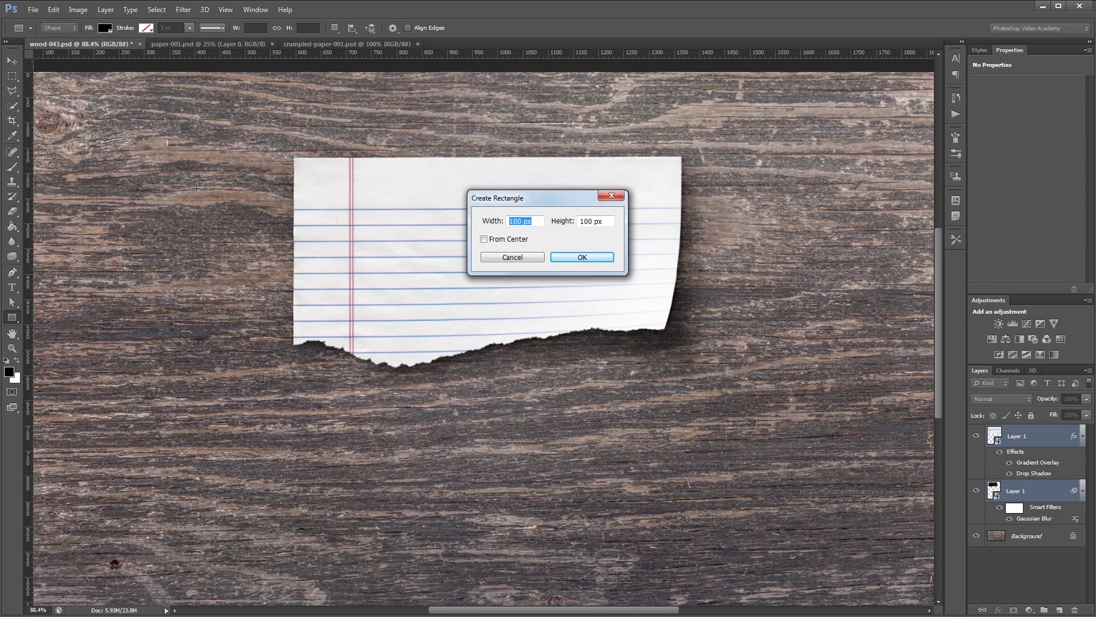
pyautogui.write('250')
pyautogui.press('Tab')
pyautogui.write('5')
pyautogui.press('Return')
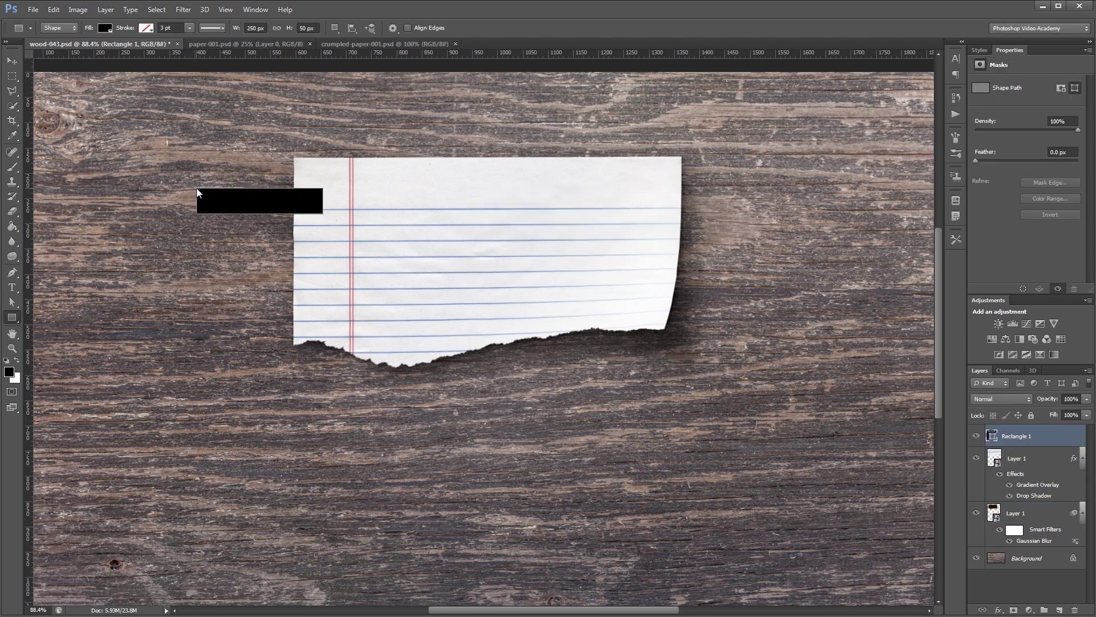
# Step: Colour the strip f3efe0, rotate it over the paper's top-right corner, and switch to crumpled-paper-001.psd
pyautogui.doubleClick(993, 437)
pyautogui.moveTo(861, 405); pyautogui.dragTo(864, 402)
pyautogui.click(706, 282)
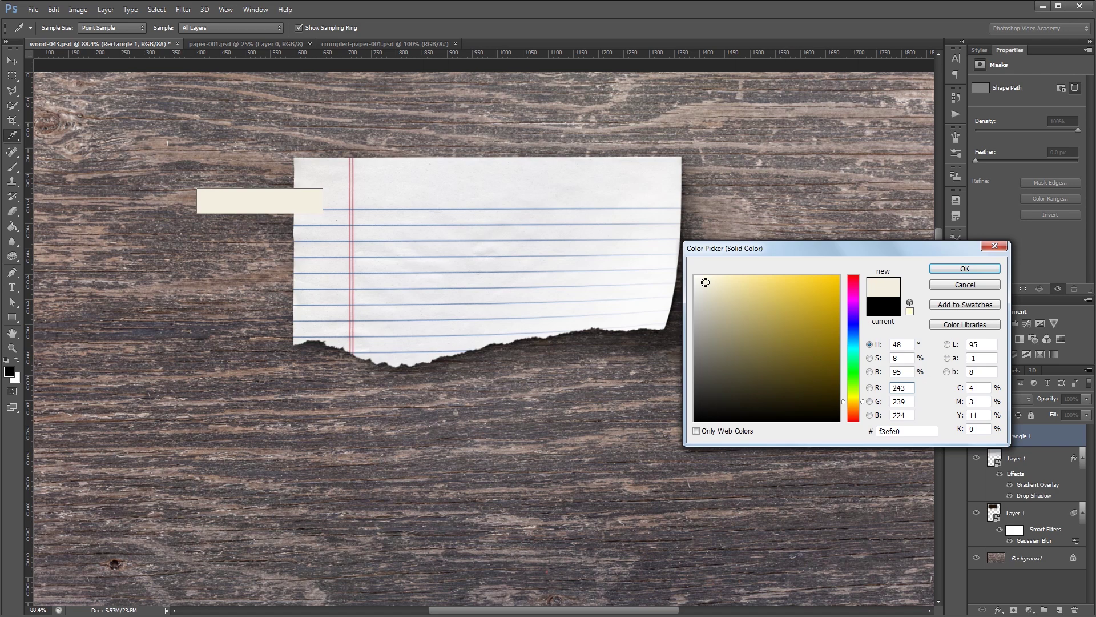
pyautogui.click(965, 268)
pyautogui.press('v')
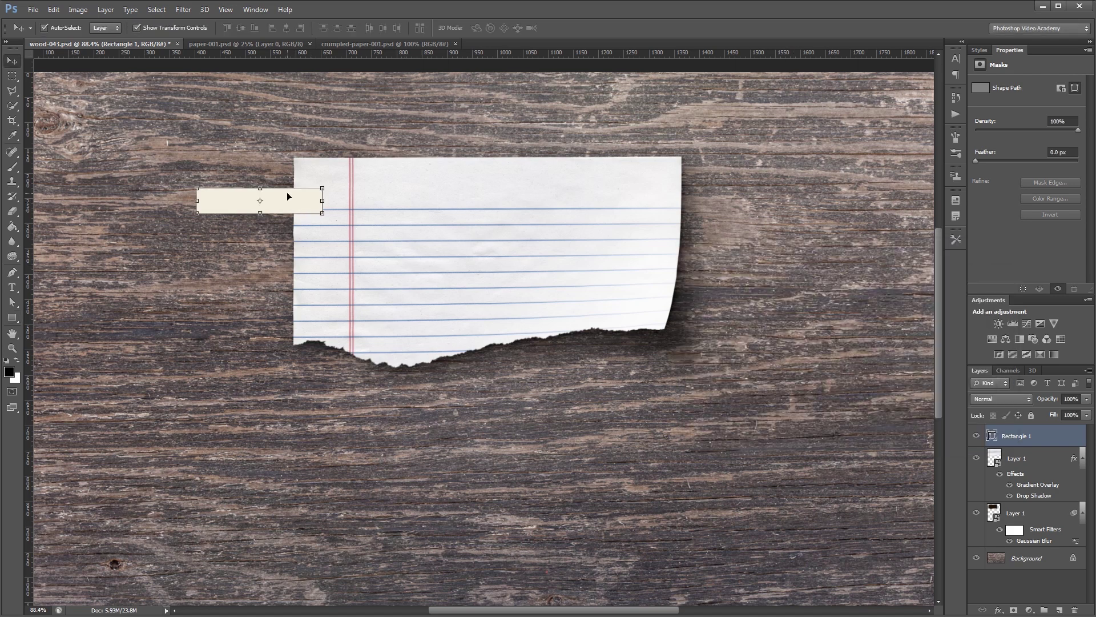
pyautogui.moveTo(287, 193); pyautogui.dragTo(672, 186)
pyautogui.press('Return')
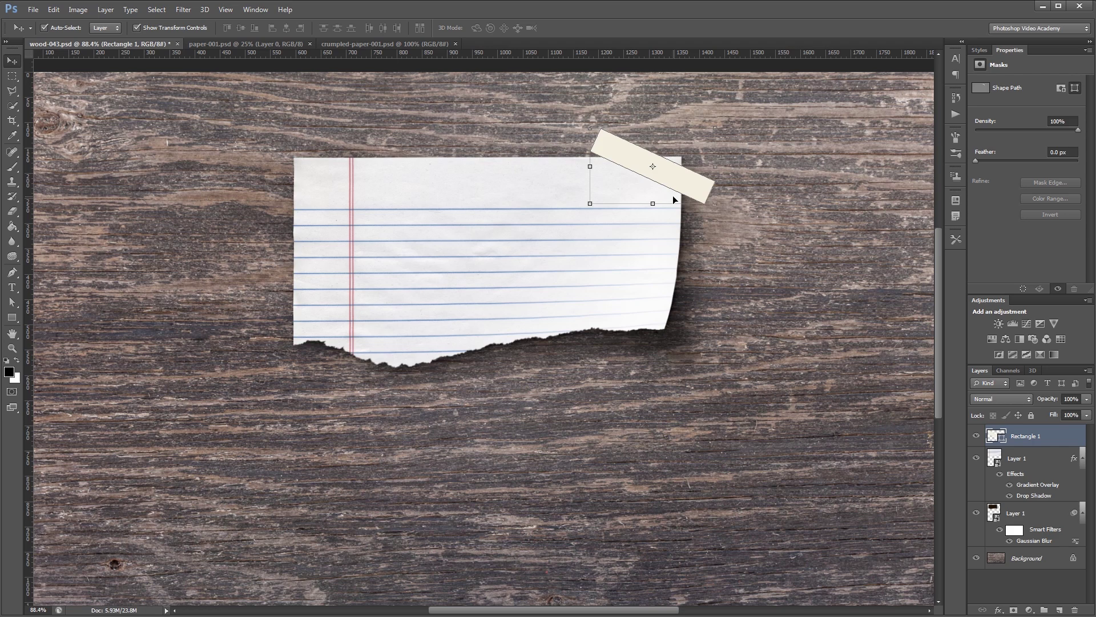
pyautogui.click(375, 43)
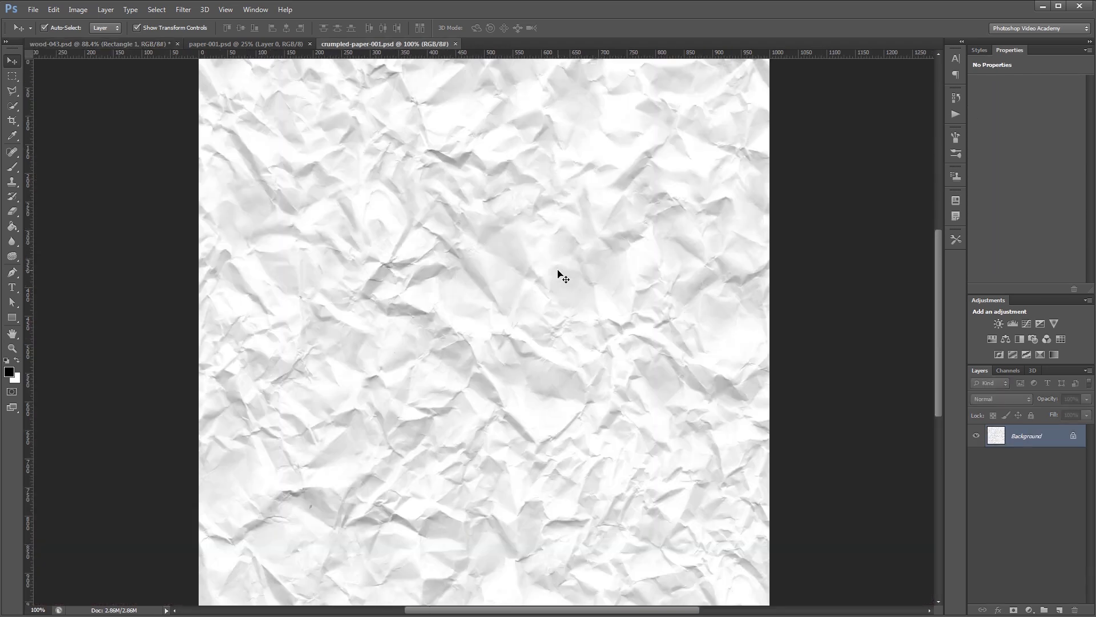
# Step: Define the crumpled paper as pattern 'crumpled-paper-001.psd' and switch back to wood-043.psd
pyautogui.click(53, 9)
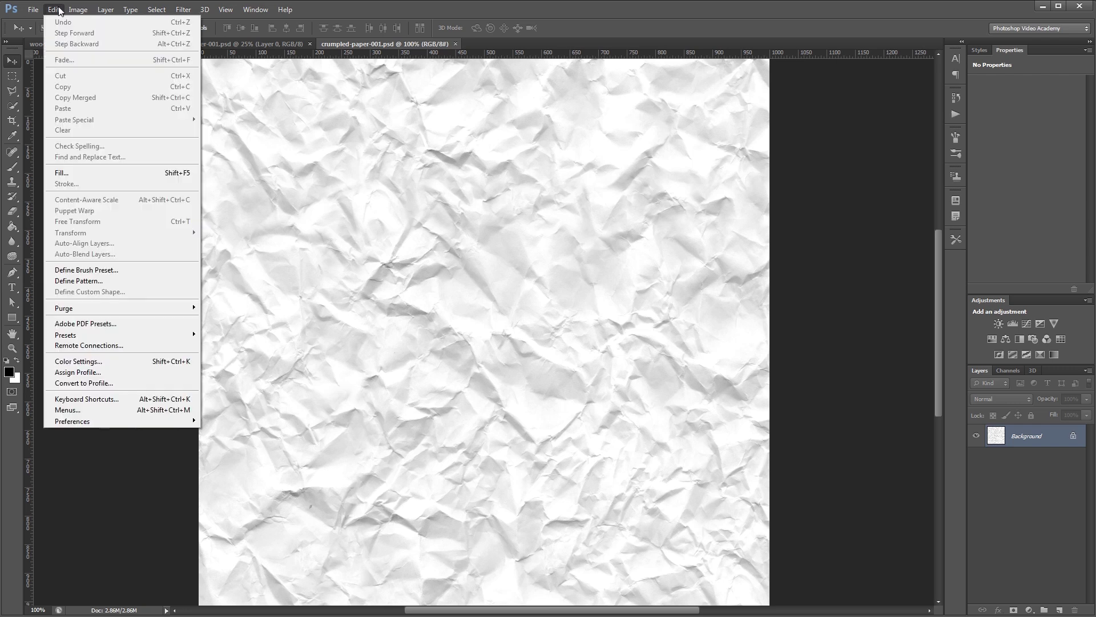
pyautogui.click(112, 280)
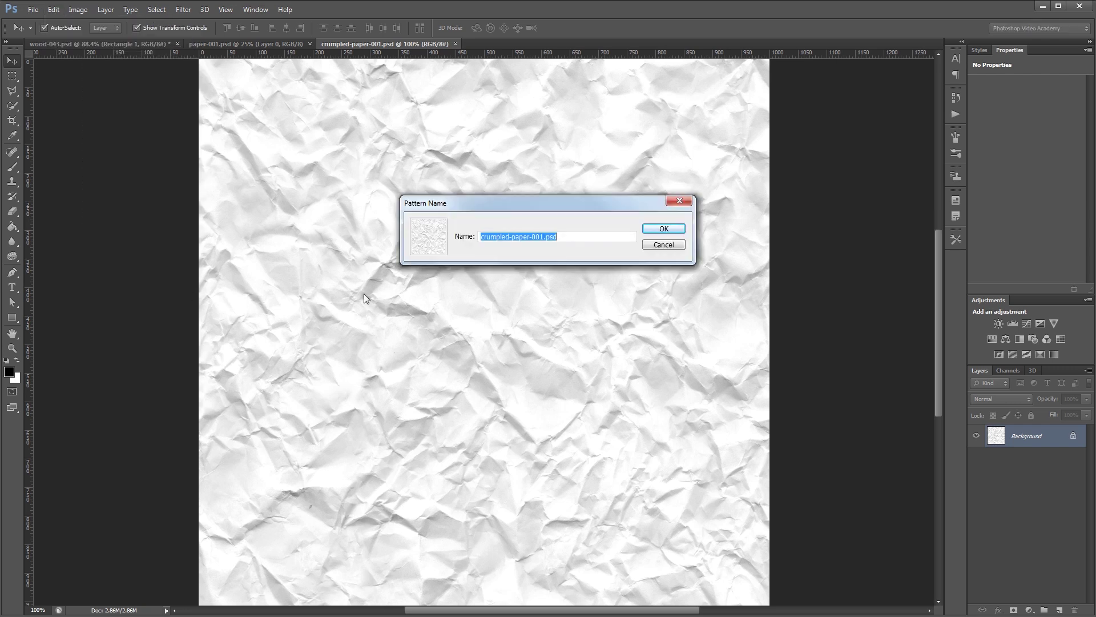
pyautogui.click(579, 239)
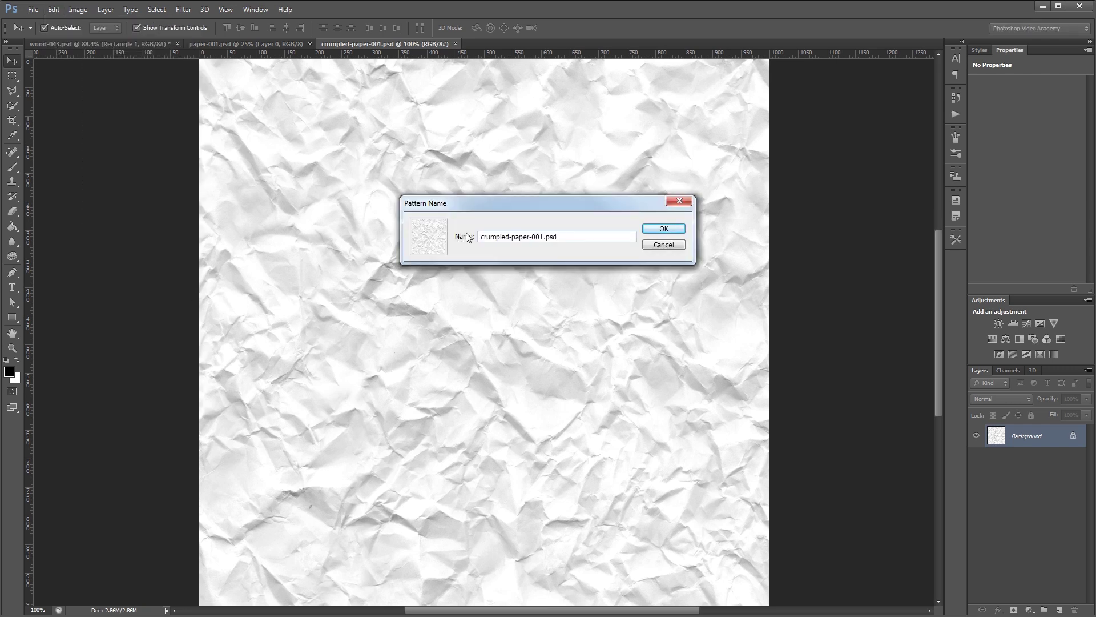
pyautogui.click(662, 230)
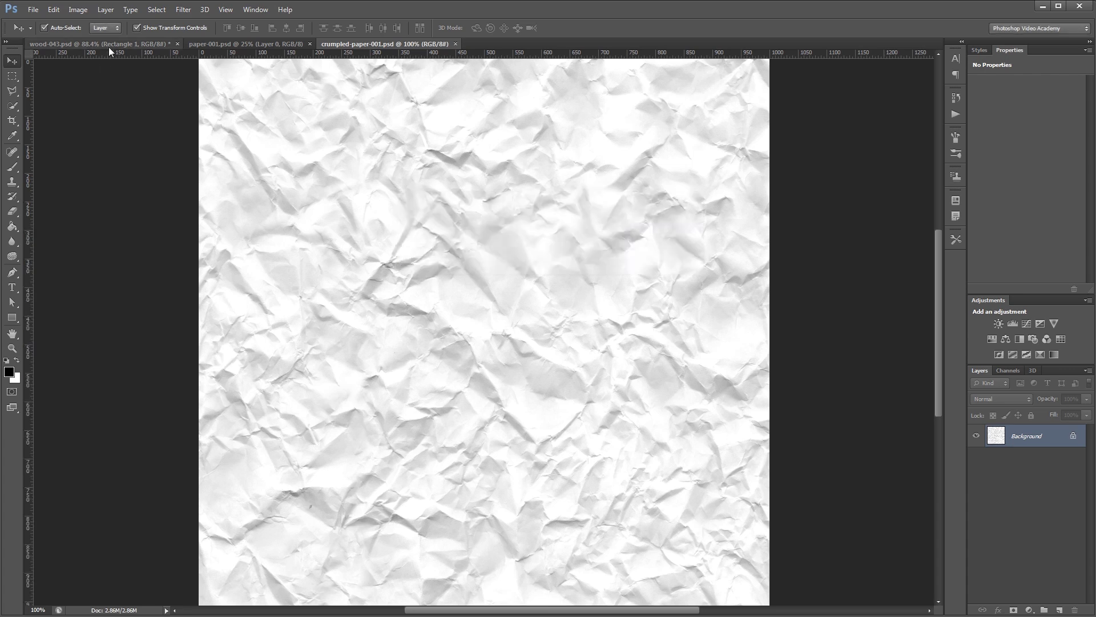
pyautogui.click(109, 47)
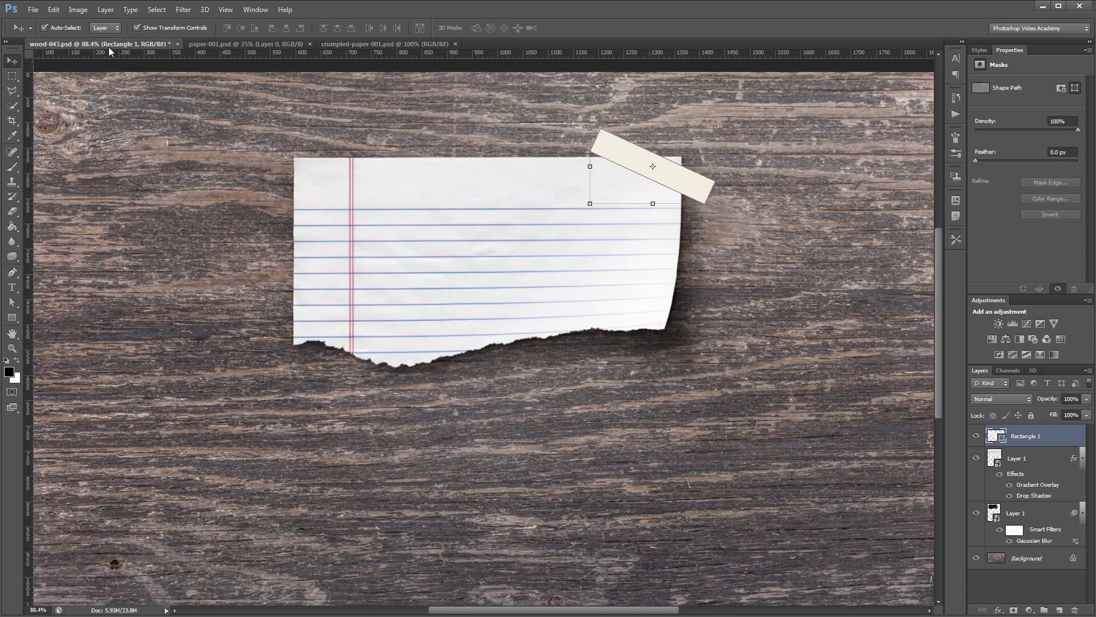
# Step: Give the tape strip a crumpled-paper Pattern Overlay in Linear Burn at 25% opacity
pyautogui.doubleClick(1063, 436)
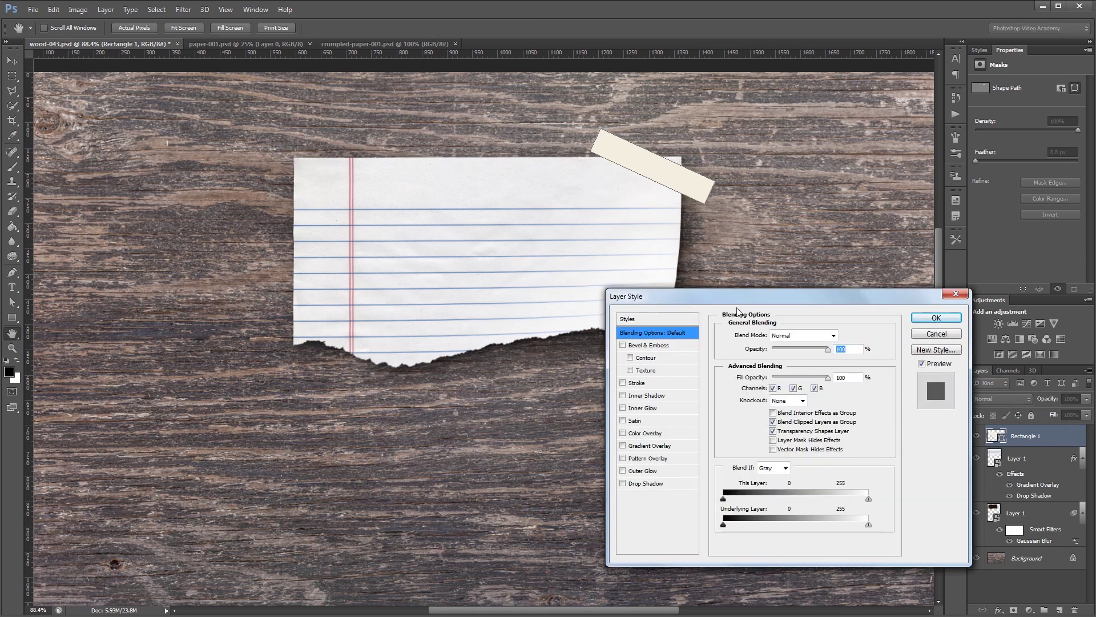
pyautogui.click(639, 460)
pyautogui.click(800, 374)
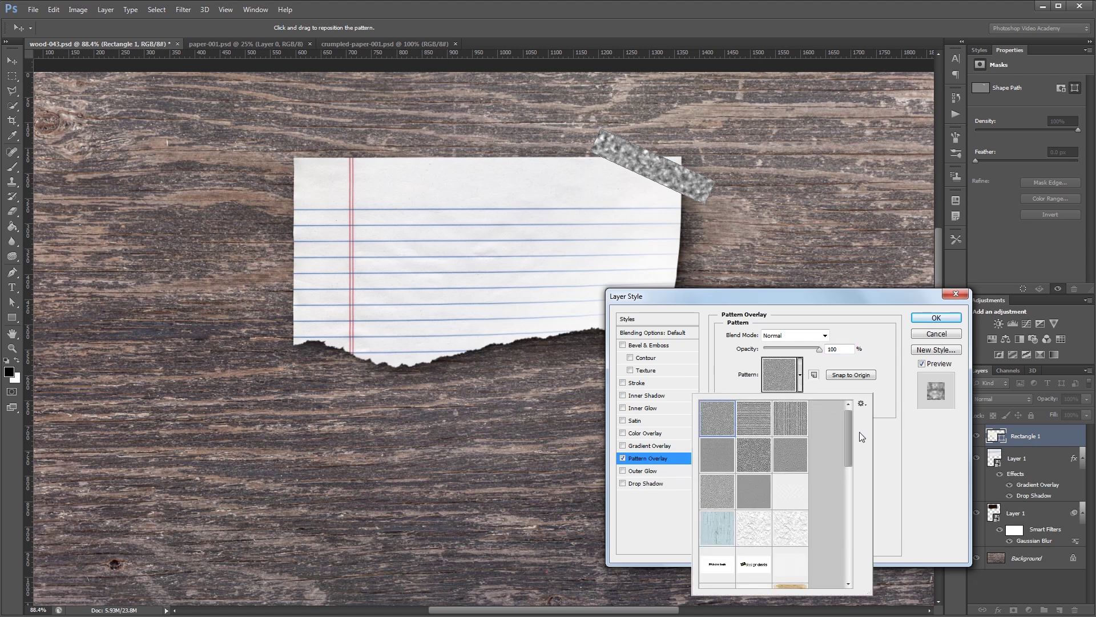
pyautogui.moveTo(849, 431); pyautogui.dragTo(852, 559)
pyautogui.click(759, 573)
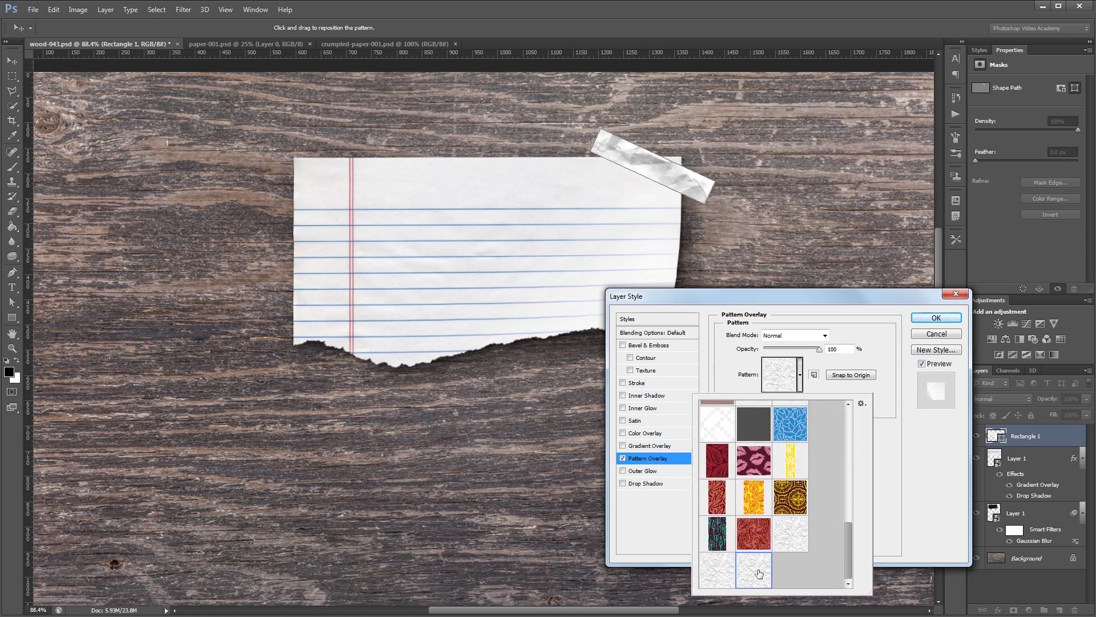
pyautogui.click(844, 303)
pyautogui.click(793, 337)
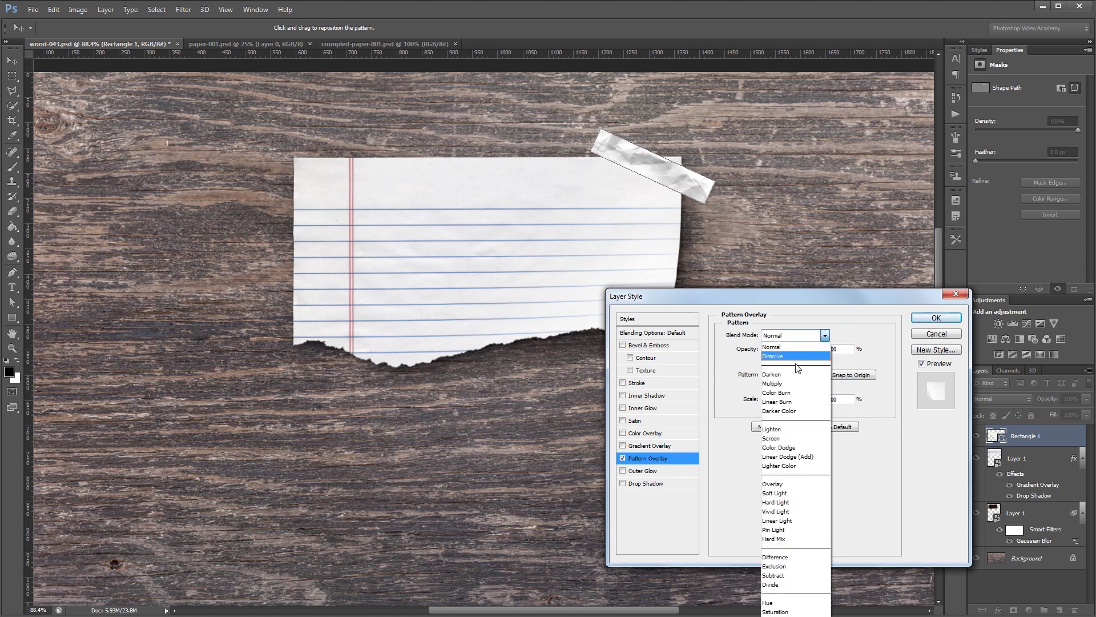
pyautogui.click(797, 397)
pyautogui.doubleClick(844, 349)
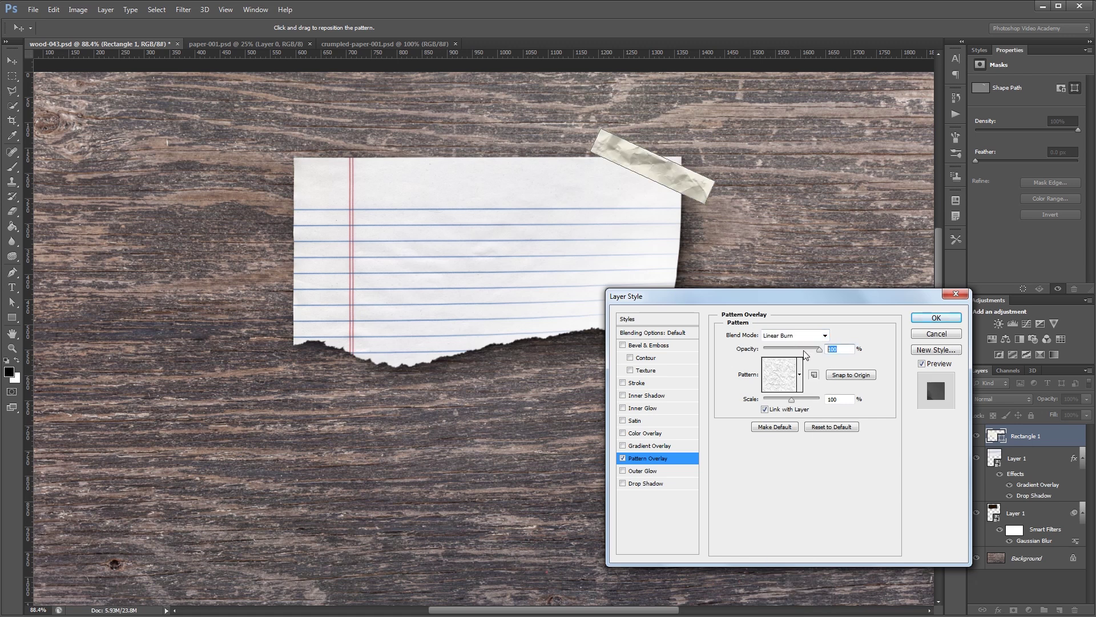
pyautogui.write('25')
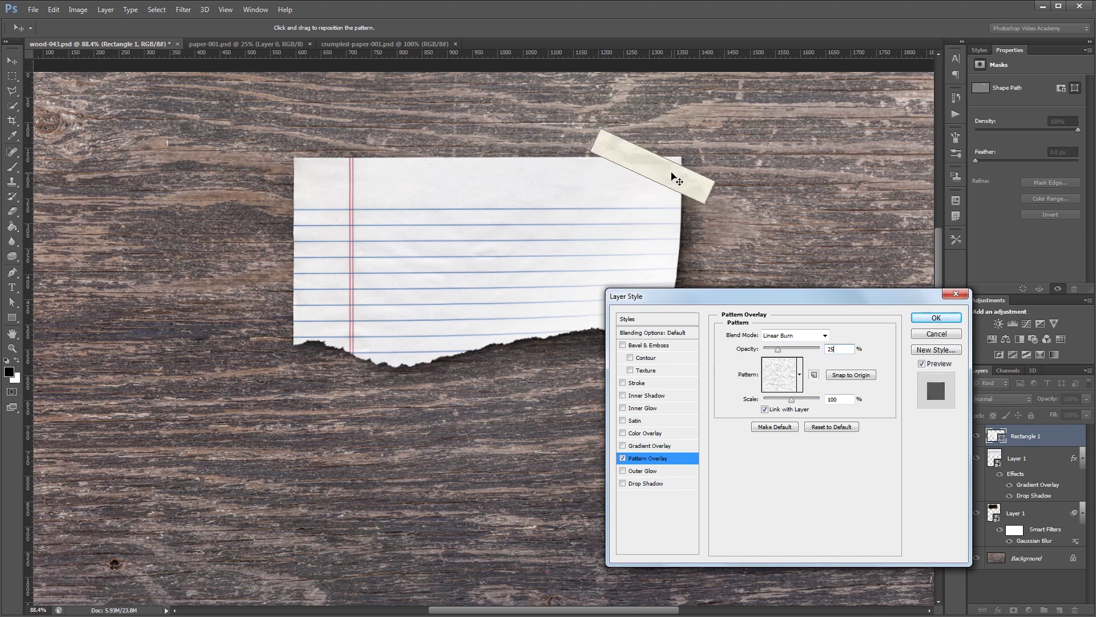
# Step: Add a Drop Shadow with opacity 25%, distance 3 and size 4, and apply the styles
pyautogui.click(659, 484)
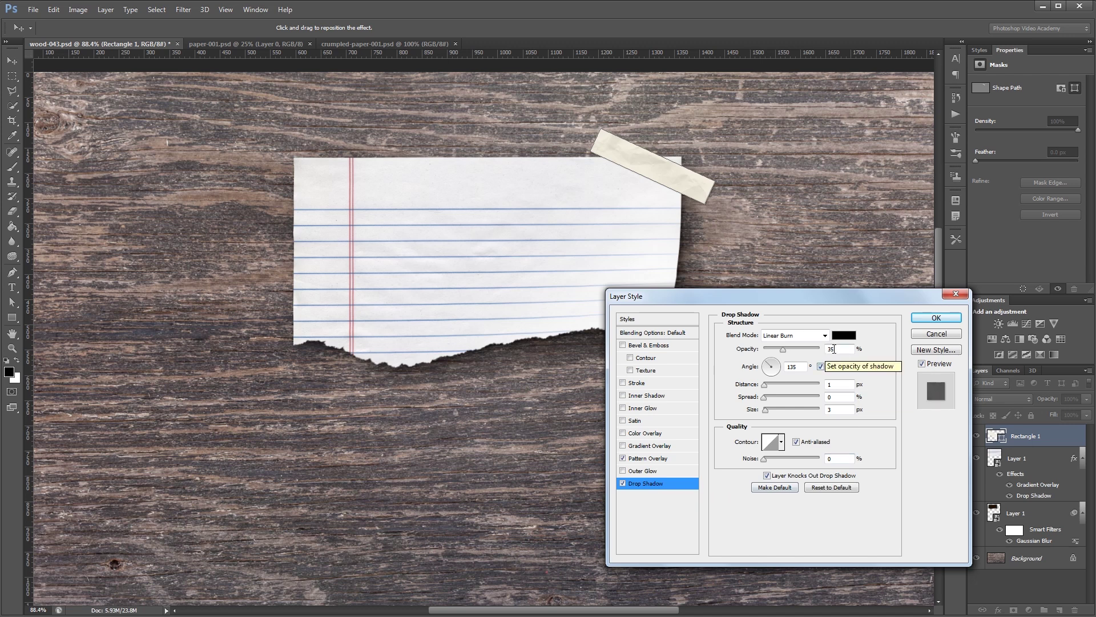
pyautogui.doubleClick(840, 349)
pyautogui.write('25')
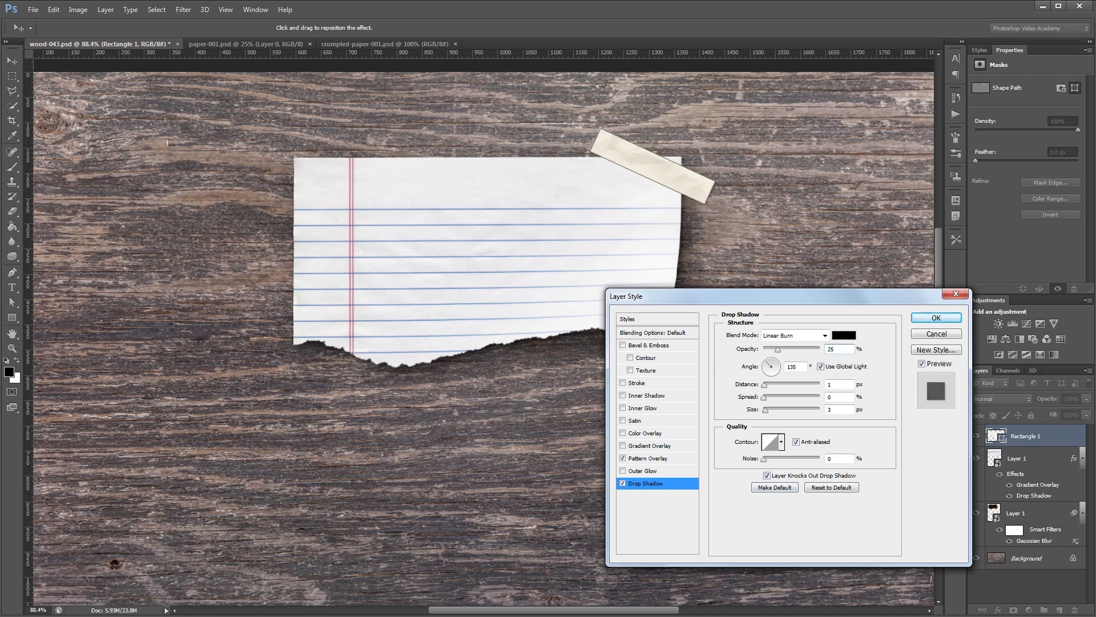
pyautogui.doubleClick(839, 385)
pyautogui.write('3')
pyautogui.doubleClick(844, 410)
pyautogui.write('4')
pyautogui.click(913, 325)
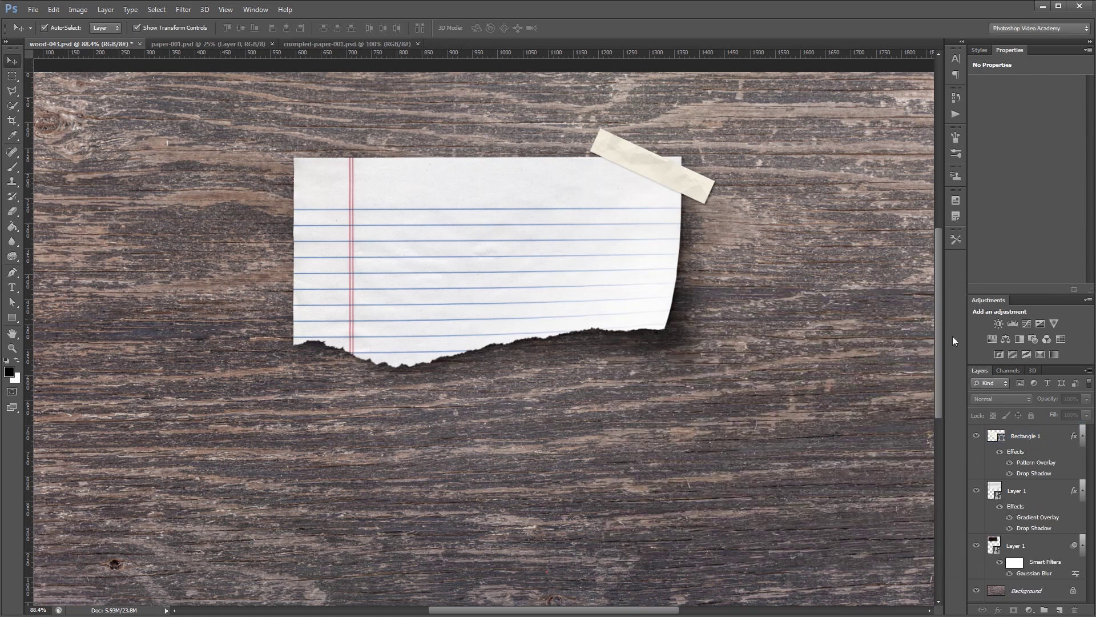
# Step: Add a layer mask to the tape and fill a ragged outline of its right end black
pyautogui.doubleClick(1036, 437)
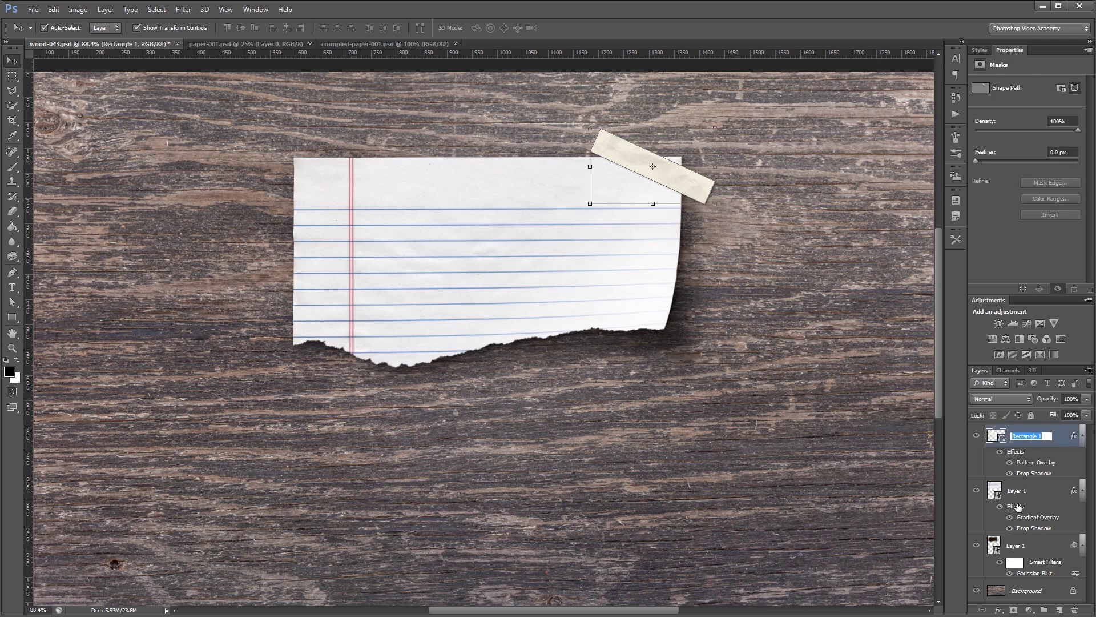
pyautogui.click(1014, 611)
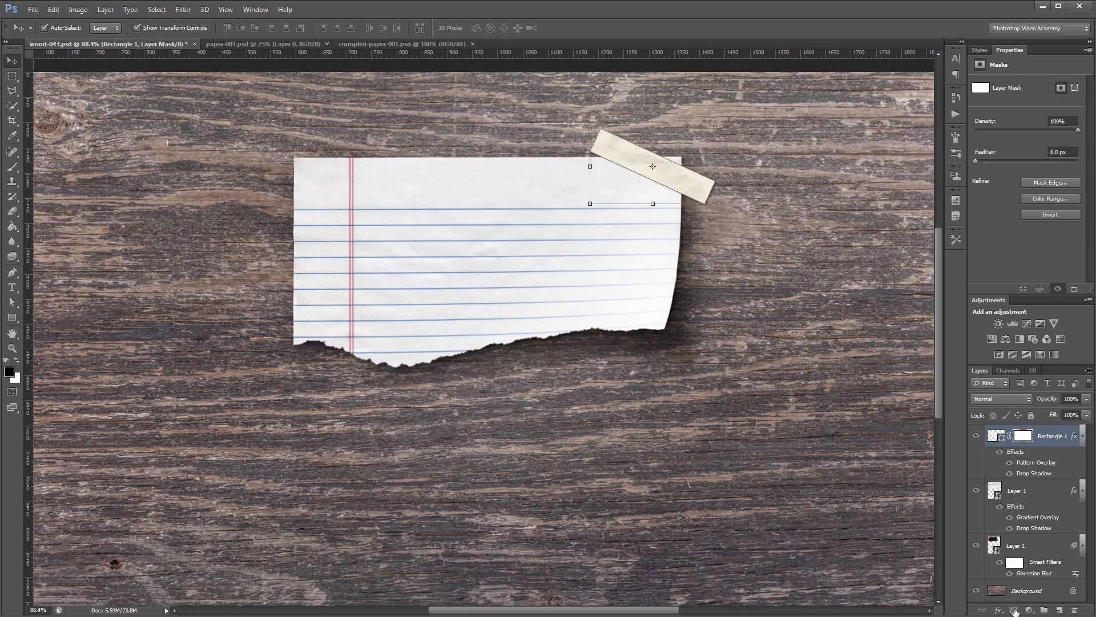
pyautogui.scroll(4, 710, 105)
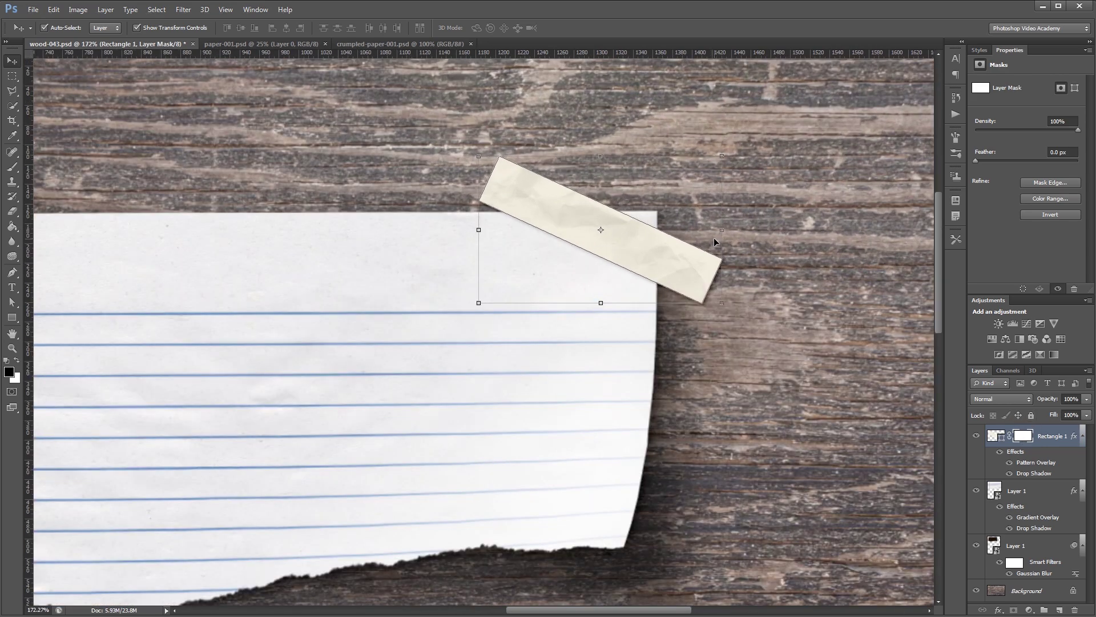
pyautogui.press('l')
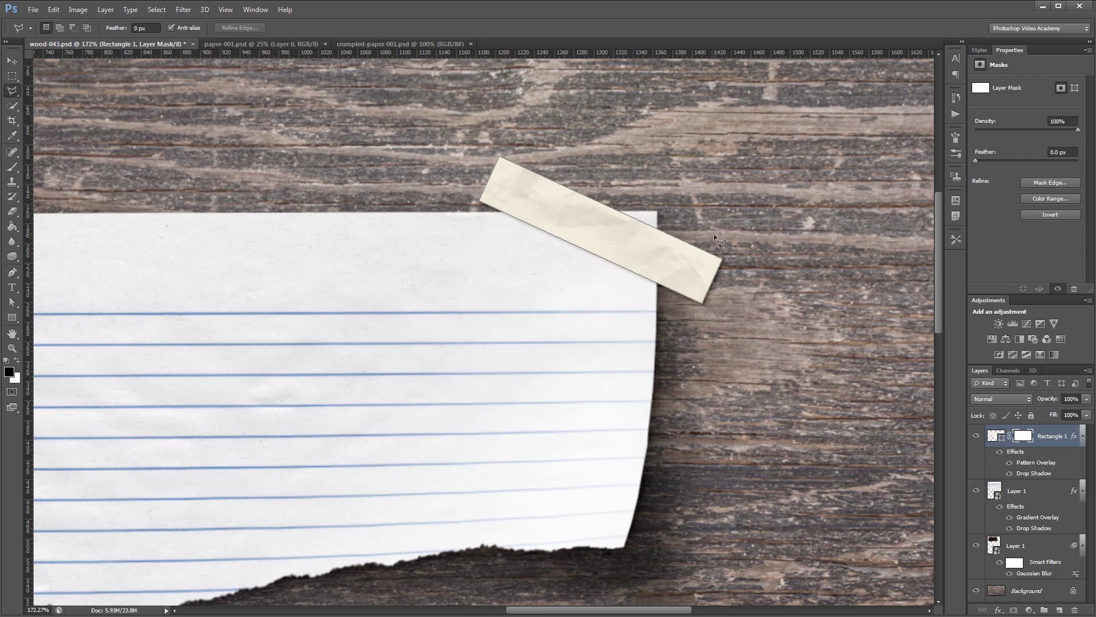
pyautogui.click(724, 238)
pyautogui.moveTo(712, 265); pyautogui.dragTo(698, 328)
pyautogui.click(783, 334)
pyautogui.click(763, 249)
pyautogui.click(724, 238)
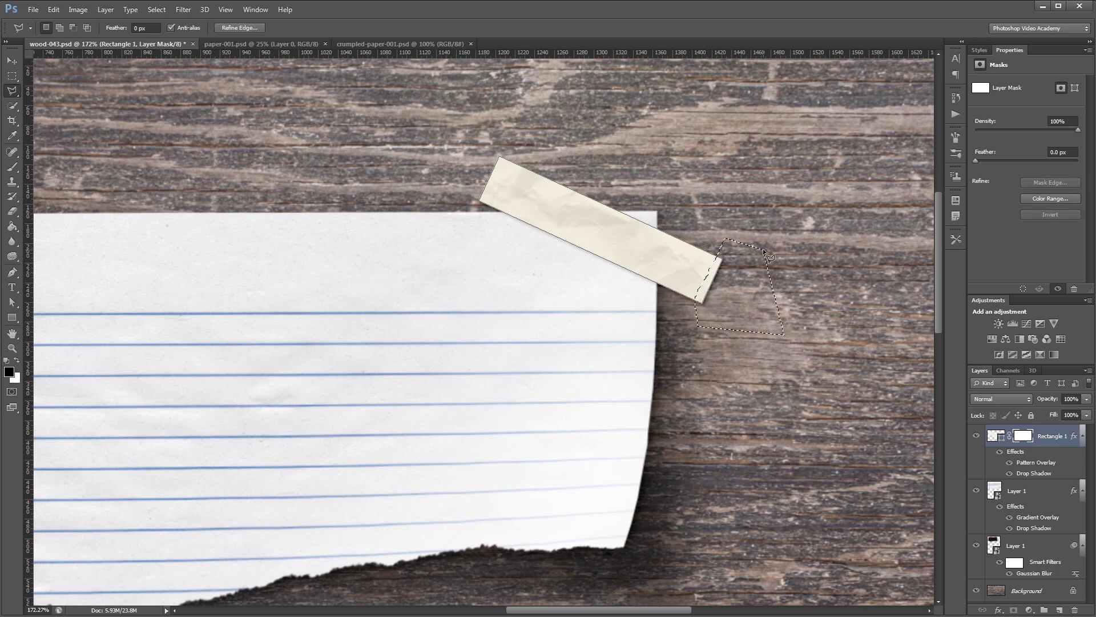
pyautogui.press('g')
pyautogui.click(740, 288)
pyautogui.hotkey('ctrl', 'd')
# Step: Mask out the tape's top-left end with a ragged black-filled outline, then deselect
pyautogui.press('l')
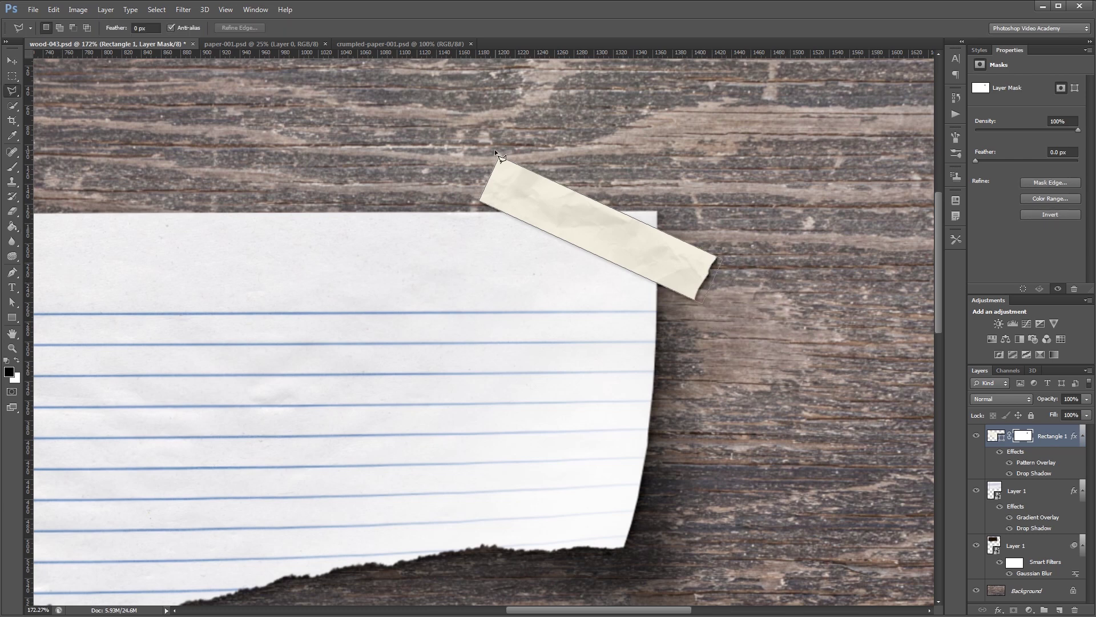
pyautogui.click(499, 196)
pyautogui.click(474, 207)
pyautogui.click(464, 178)
pyautogui.click(489, 145)
pyautogui.click(506, 153)
pyautogui.press('g')
pyautogui.click(497, 174)
pyautogui.hotkey('ctrl', 'd')
pyautogui.press('v')
pyautogui.keyDown('alt'); pyautogui.scroll(-6, 666, 379); pyautogui.keyUp('alt')
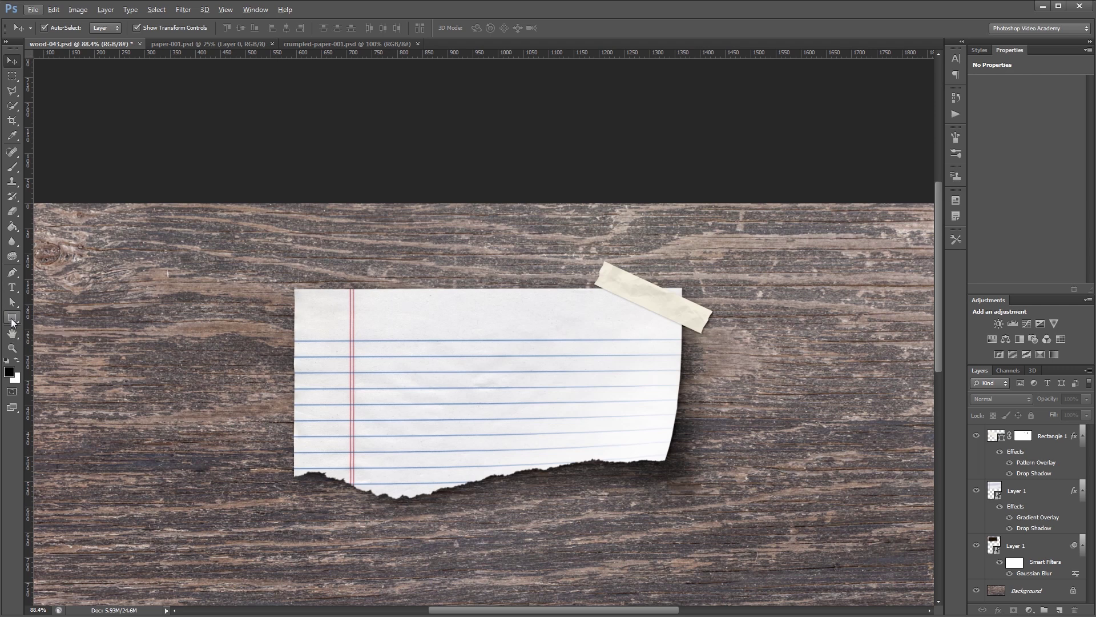
# Step: Create a 230×50 px rectangle for the second tape strip
pyautogui.click(11, 318)
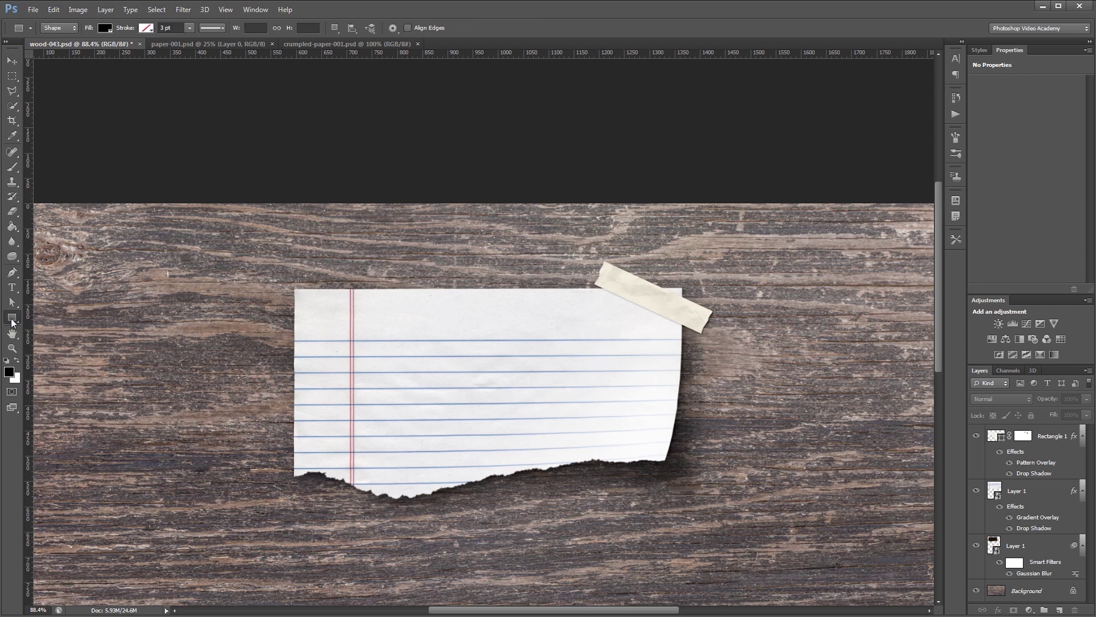
pyautogui.click(258, 308)
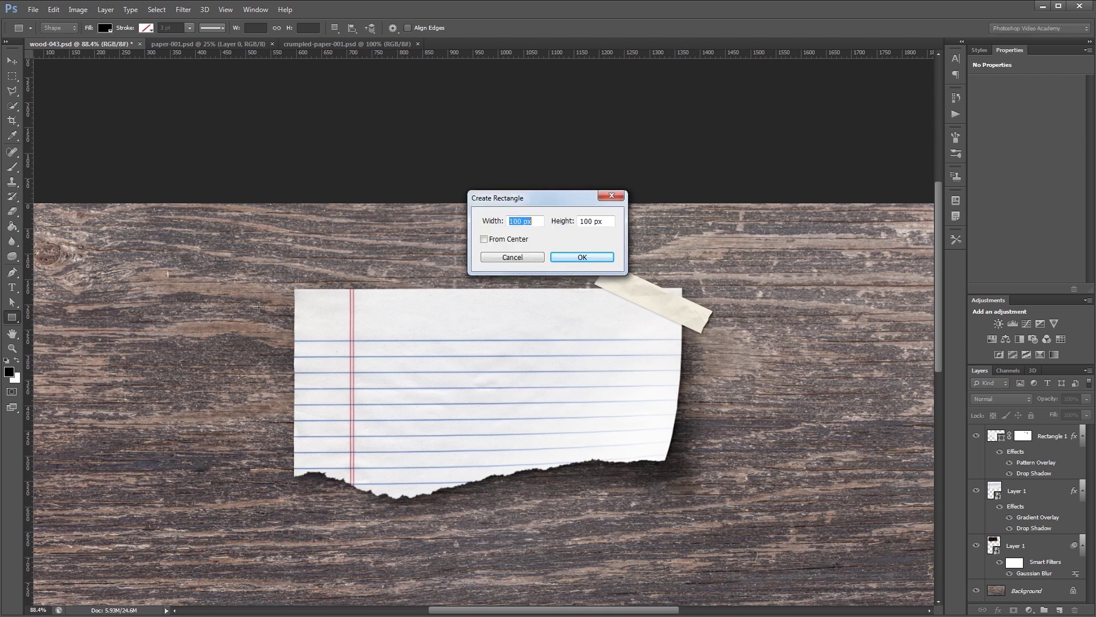
pyautogui.write('230')
pyautogui.press('Tab')
pyautogui.write('50')
pyautogui.press('Return')
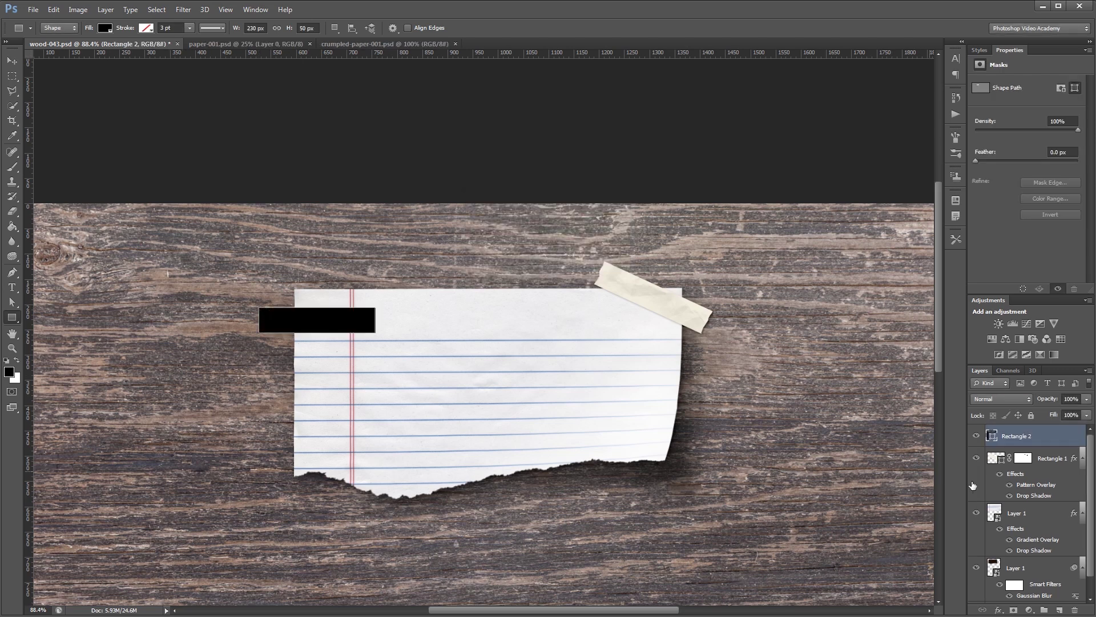
# Step: Fill the new rectangle with the first tape's cream colour f3efe0 and copy Rectangle 1's effects onto it
pyautogui.doubleClick(998, 458)
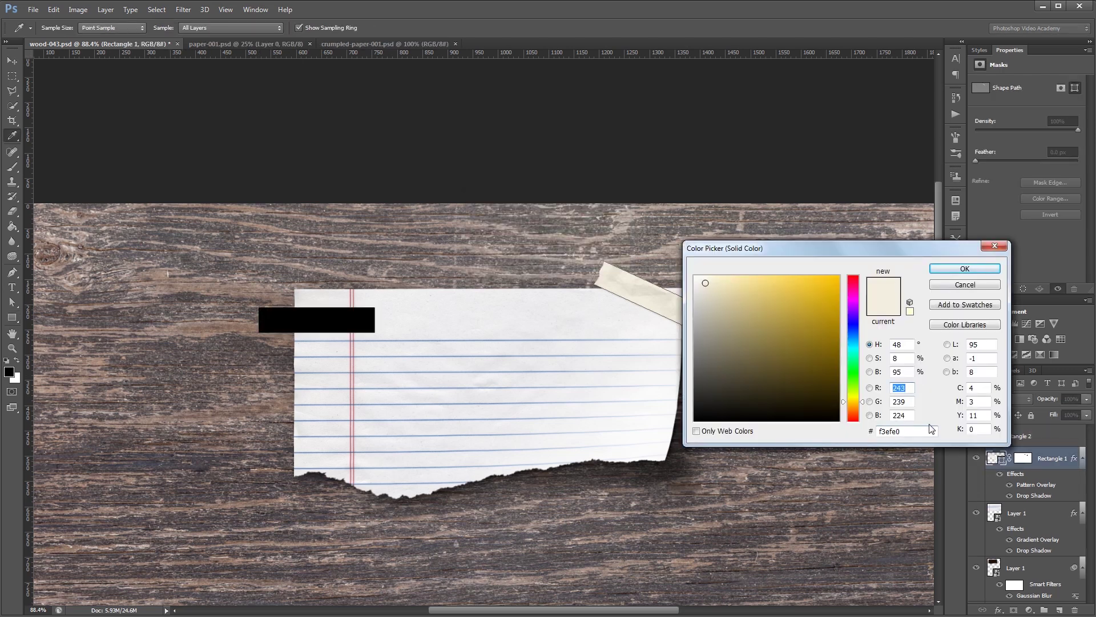
pyautogui.click(974, 270)
pyautogui.doubleClick(993, 434)
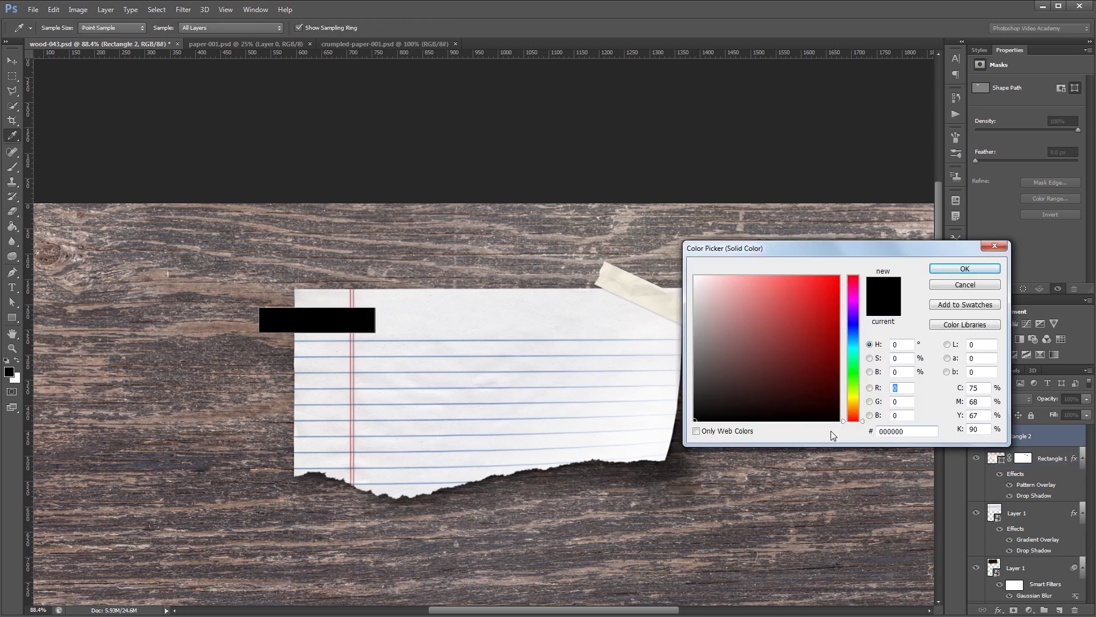
pyautogui.doubleClick(903, 431)
pyautogui.write('f3efe0')
pyautogui.press('Return')
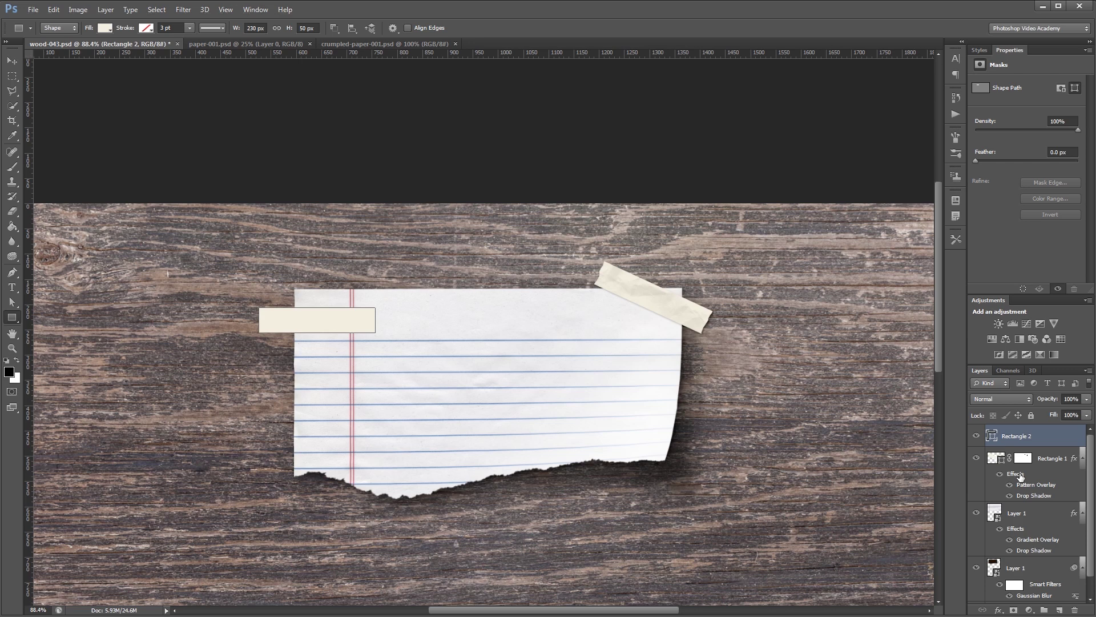
pyautogui.moveTo(1021, 475); pyautogui.dragTo(1028, 434)
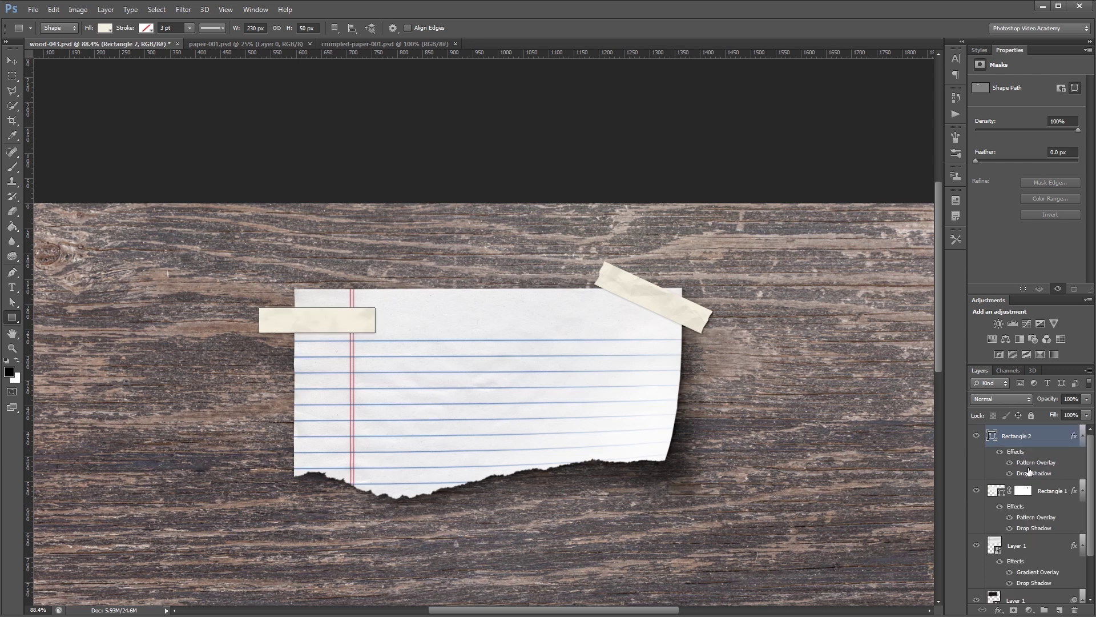
# Step: Rotate the second tape strip to about -47 degrees
pyautogui.press('v')
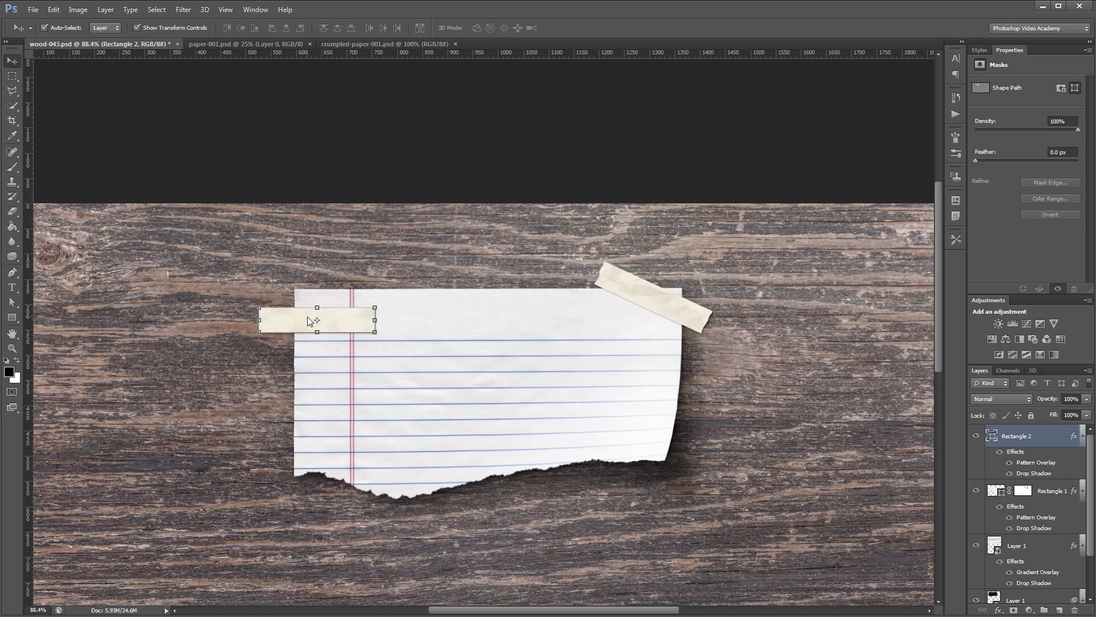
pyautogui.hotkey('ctrl', 't')
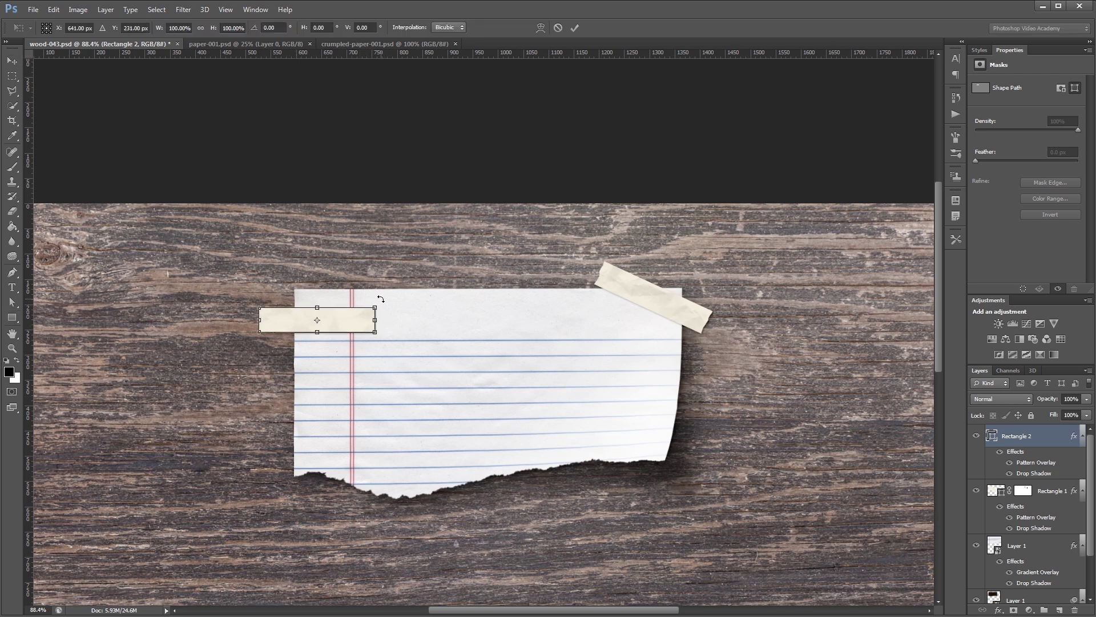
pyautogui.moveTo(381, 298); pyautogui.dragTo(328, 288)
pyautogui.press('Return')
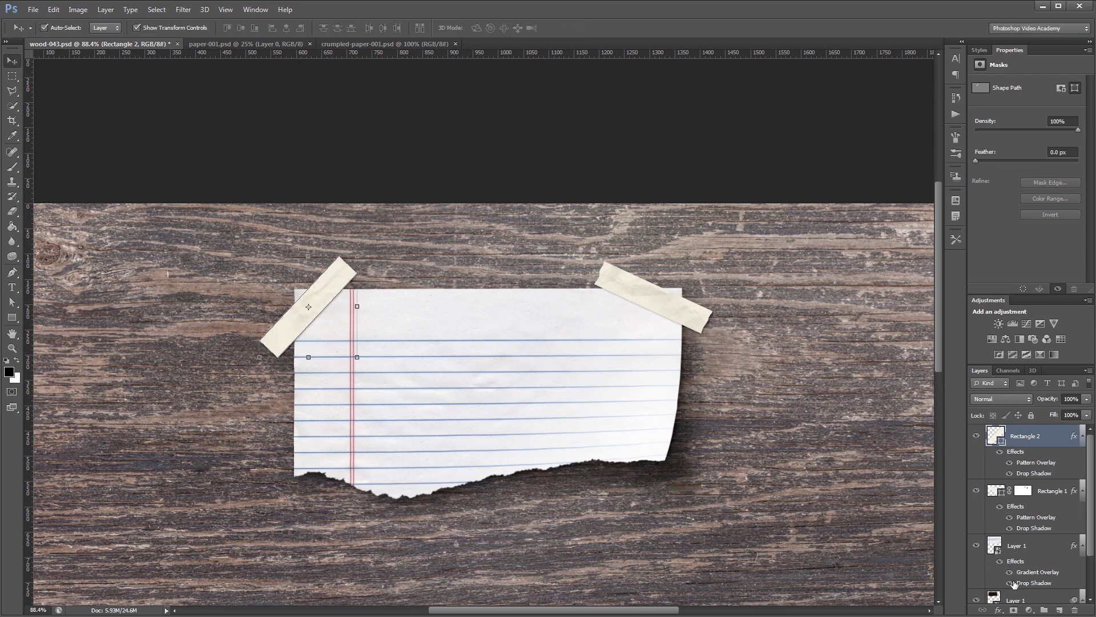
# Step: Add a layer mask to the second tape and cut its upper-right end into a jagged edge
pyautogui.click(1014, 610)
pyautogui.scroll(4, 290, 290)
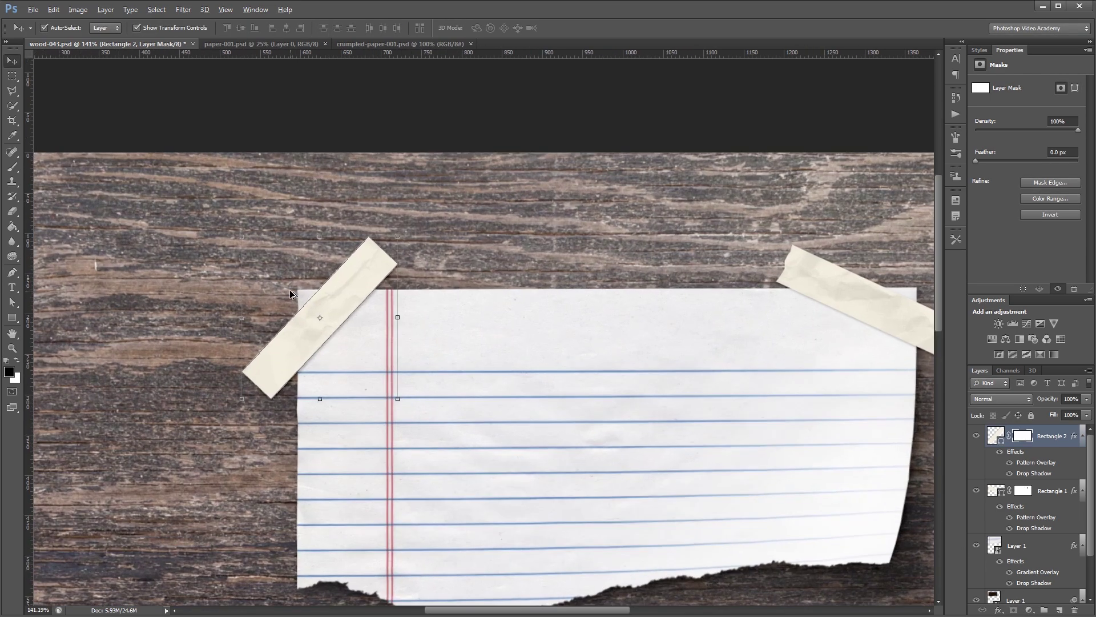
pyautogui.press('space')
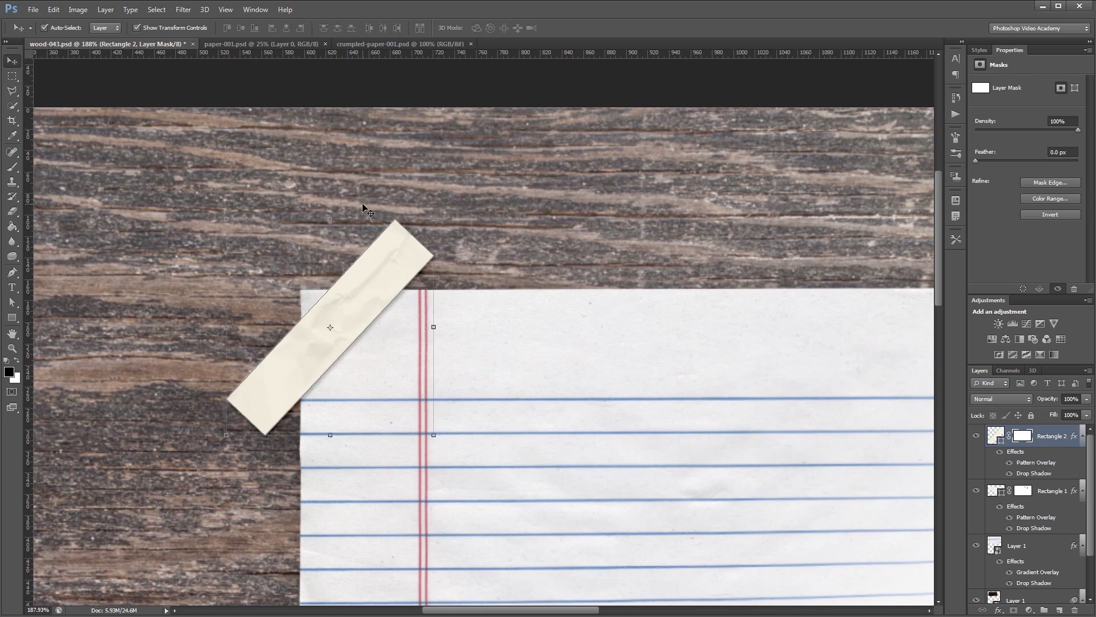
pyautogui.press('l')
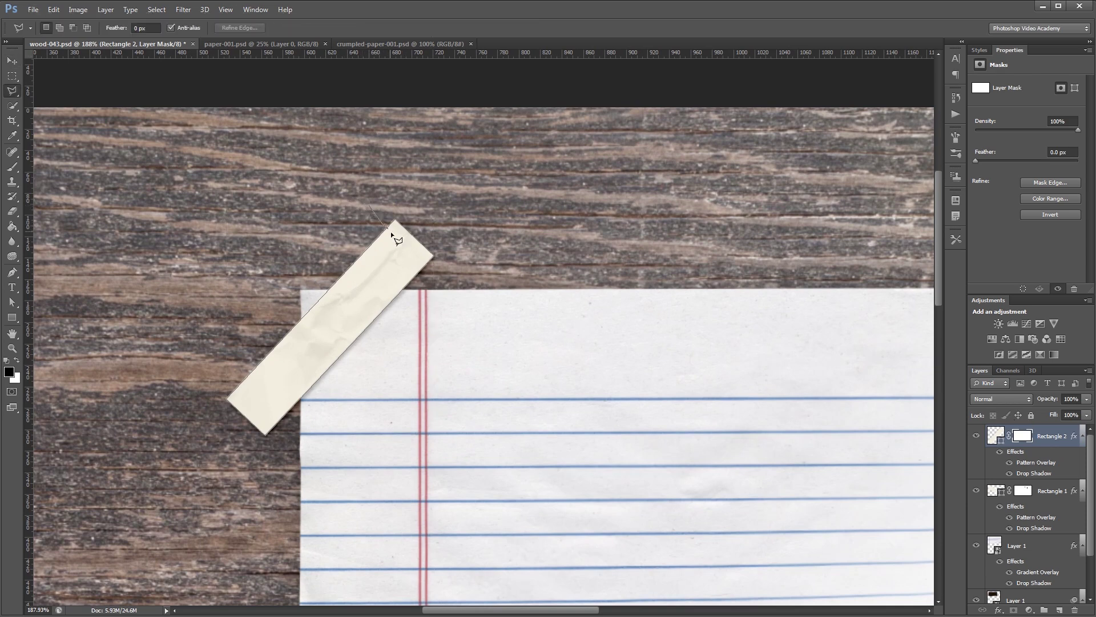
pyautogui.click(388, 228)
pyautogui.click(394, 240)
pyautogui.click(407, 247)
pyautogui.click(416, 255)
pyautogui.doubleClick(450, 228)
pyautogui.press('Delete')
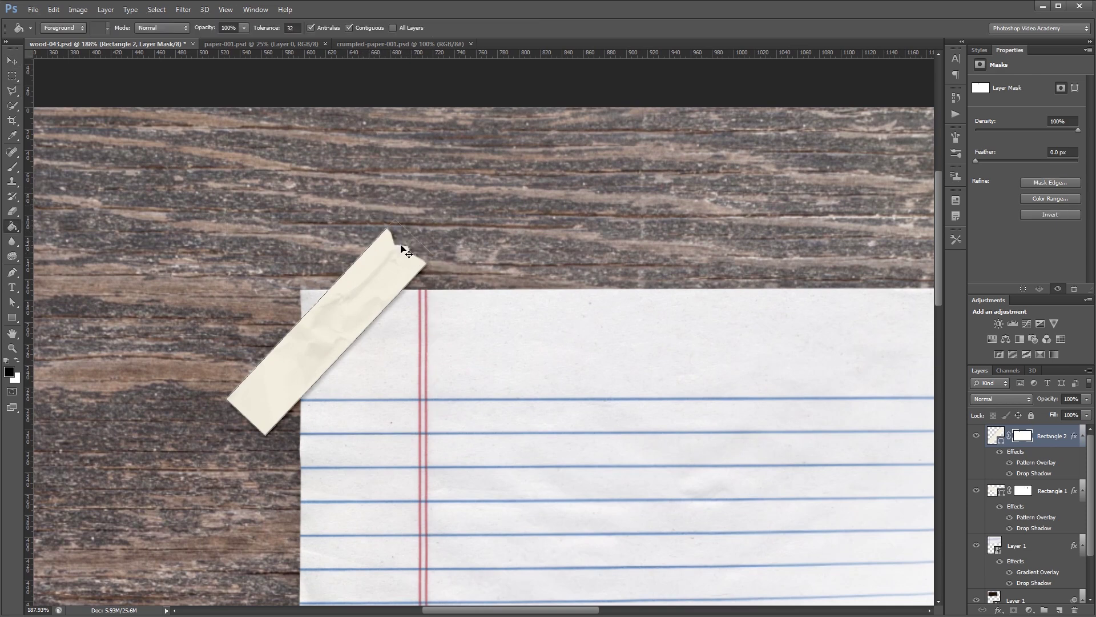
pyautogui.hotkey('ctrl', 'd')
# Step: Mask out the second tape's lower-left end with a ragged edge too
pyautogui.moveTo(238, 394); pyautogui.dragTo(270, 434)
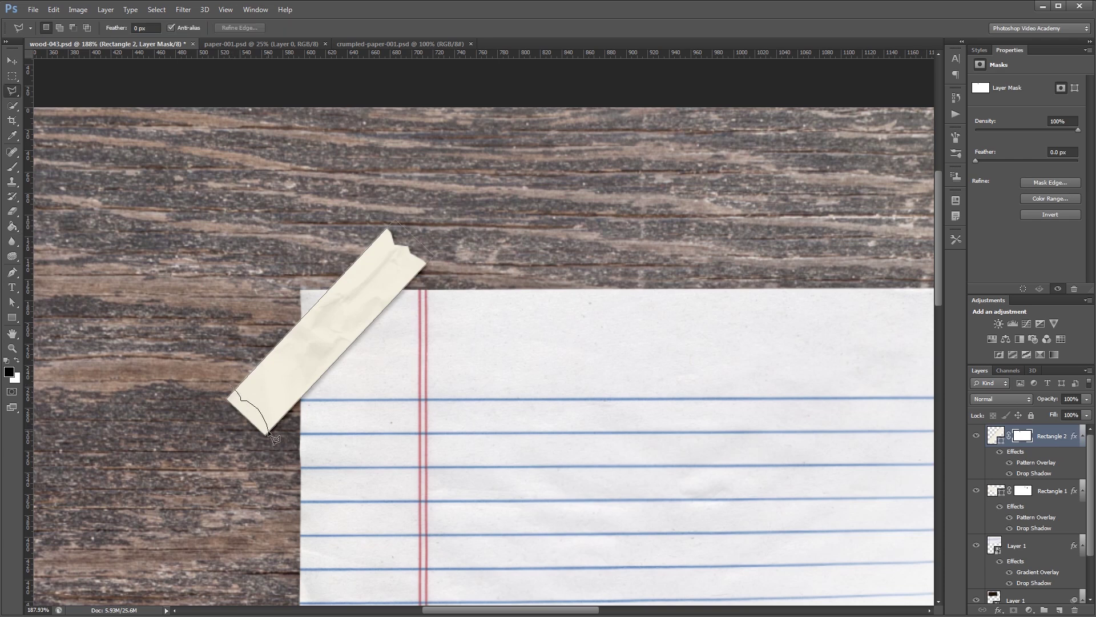
pyautogui.doubleClick(263, 462)
pyautogui.press('Delete')
pyautogui.hotkey('ctrl', 'd')
pyautogui.hotkey('ctrl', '0')
pyautogui.press('v')
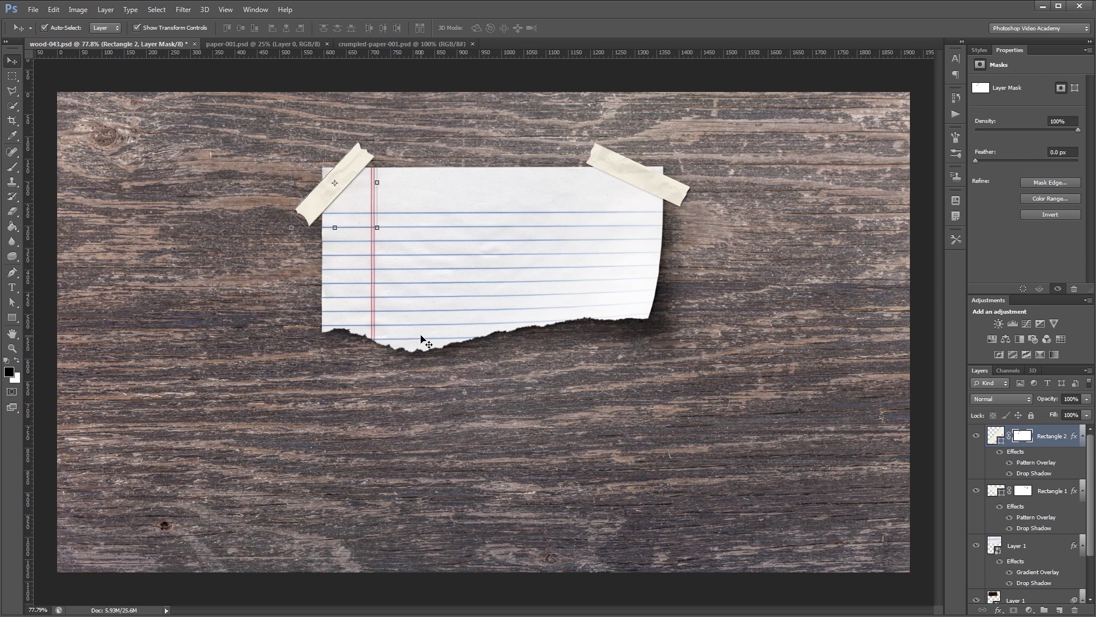
# Step: Type 'pick up groceries :)' on the paper, then enlarge it to about 140% with a slight tilt
pyautogui.press('t')
pyautogui.click(418, 280)
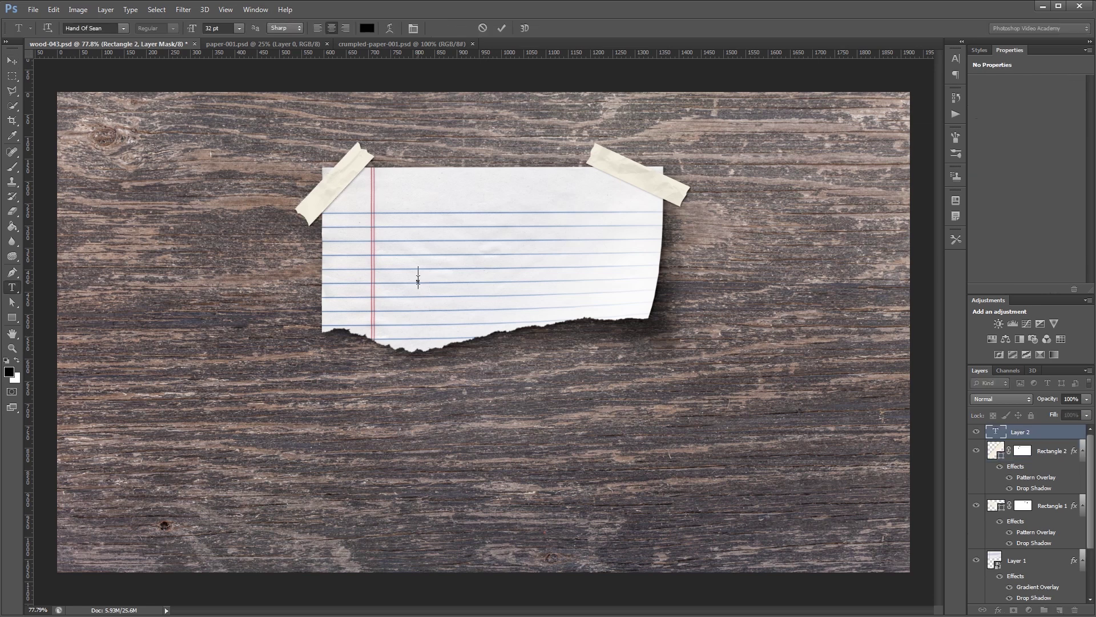
pyautogui.write('p')
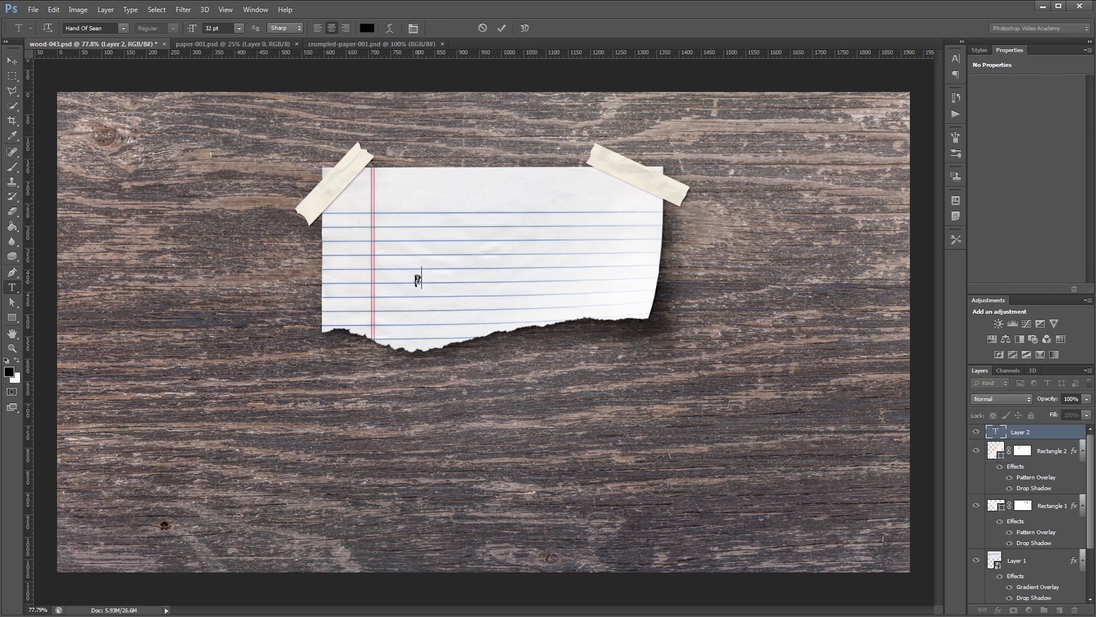
pyautogui.write('ick up groceries :)')
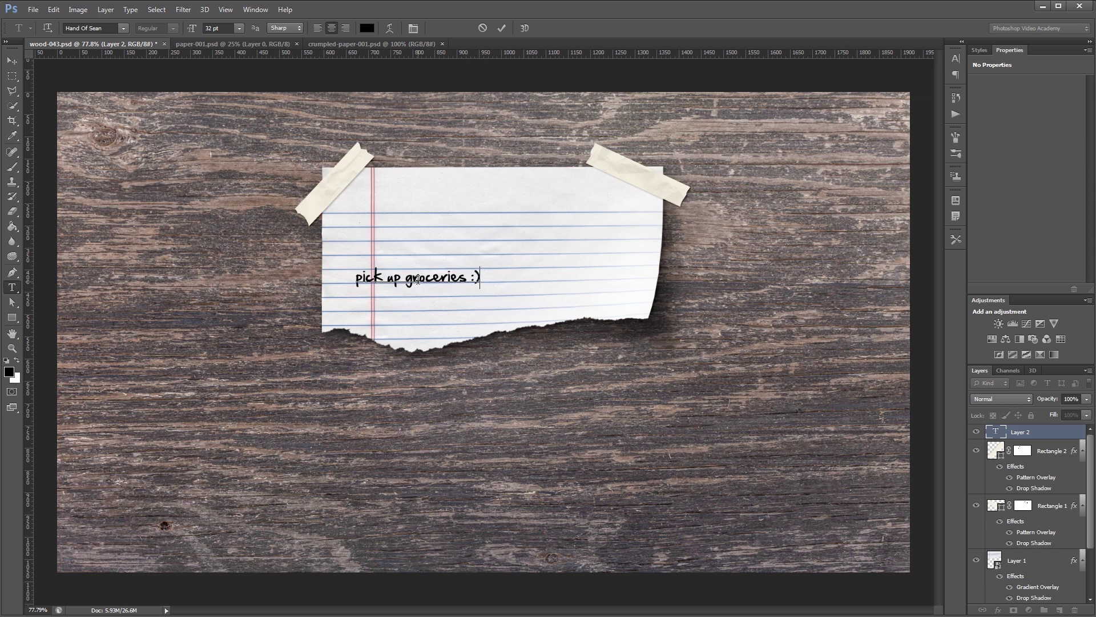
pyautogui.hotkey('ctrl', 'Return')
pyautogui.hotkey('ctrl', 't')
pyautogui.moveTo(504, 262); pyautogui.dragTo(629, 230)
pyautogui.press('Return')
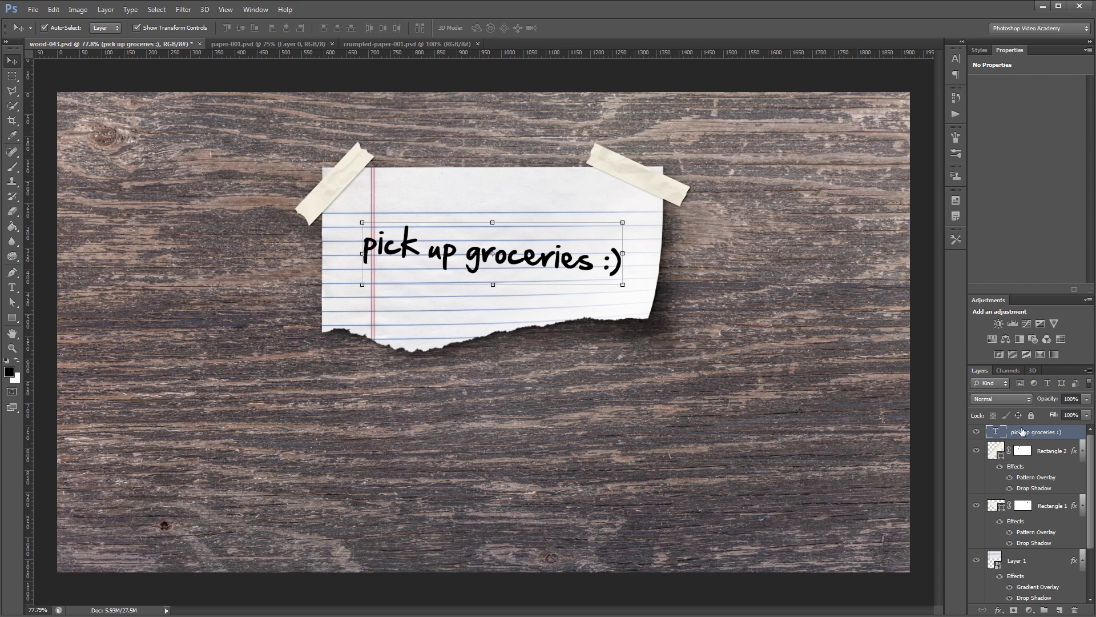
# Step: Give the text layer an Outer Glow at 35% opacity and 2 px size
pyautogui.doubleClick(1069, 432)
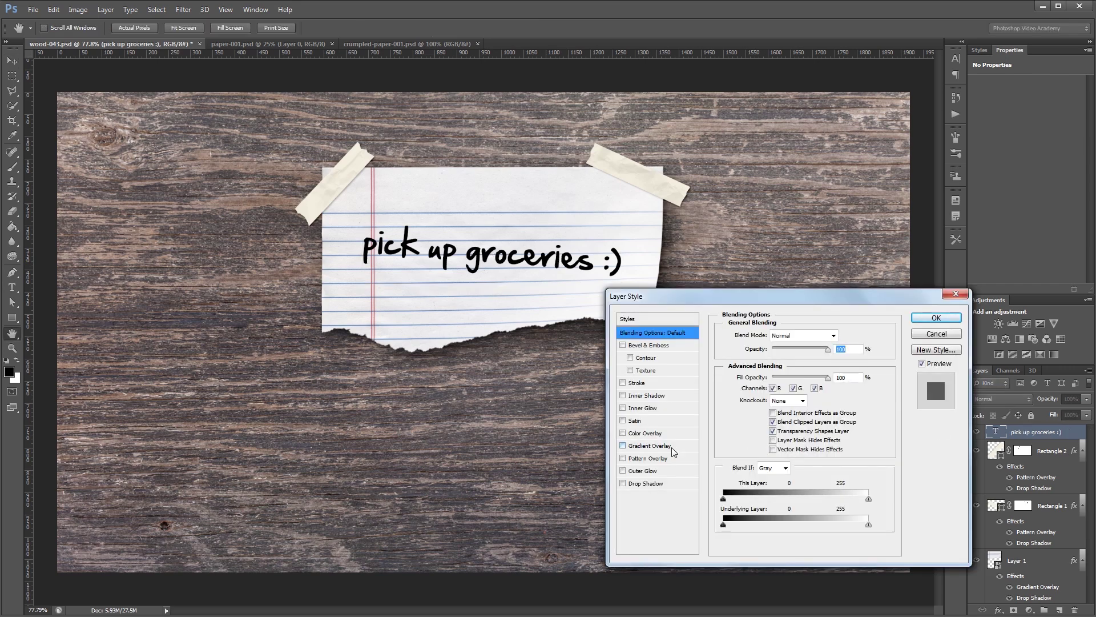
pyautogui.click(659, 471)
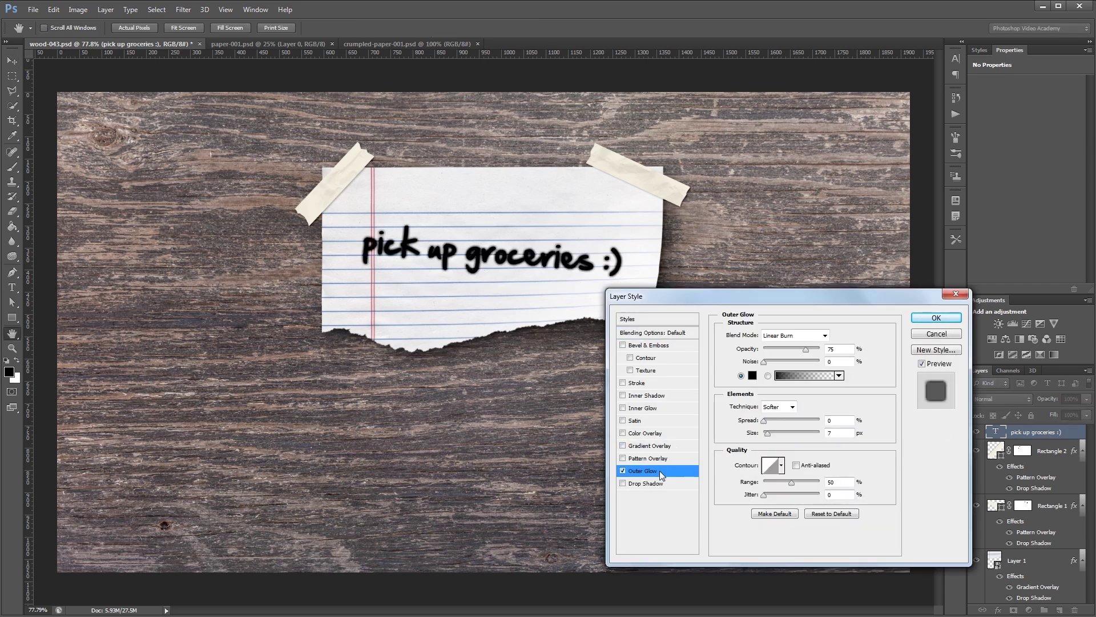
pyautogui.click(848, 349)
pyautogui.write('35')
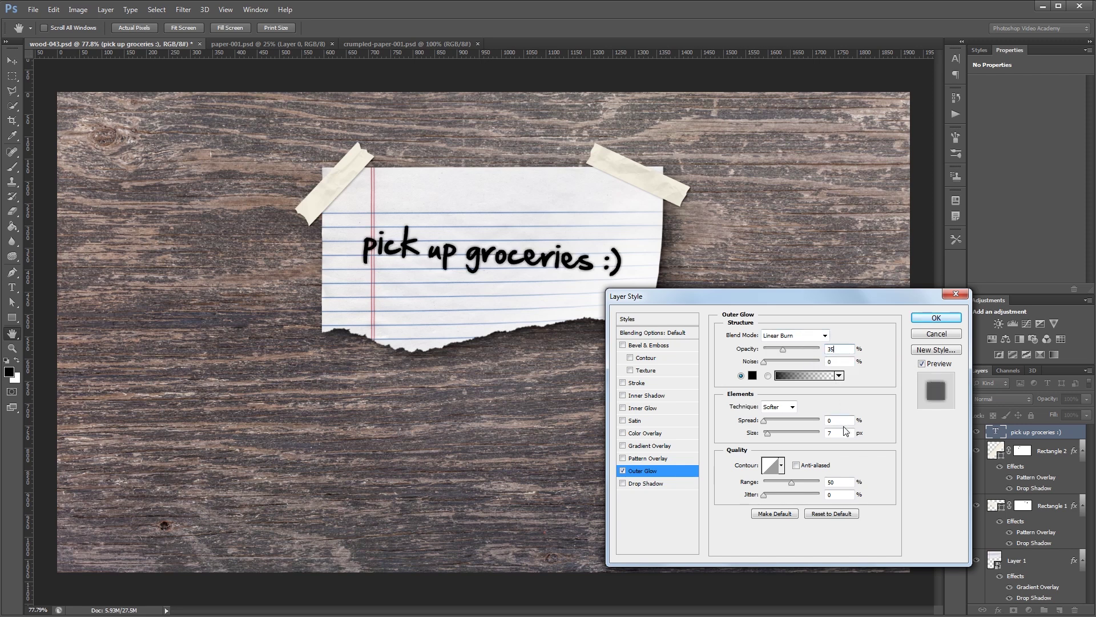
pyautogui.doubleClick(839, 433)
pyautogui.write('2')
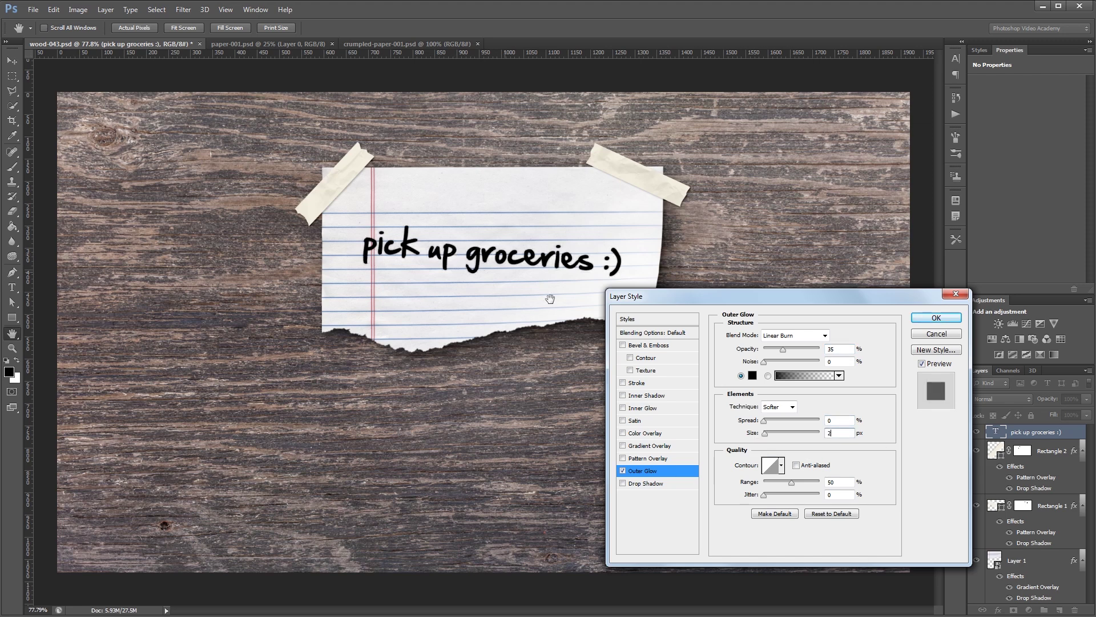
pyautogui.click(937, 318)
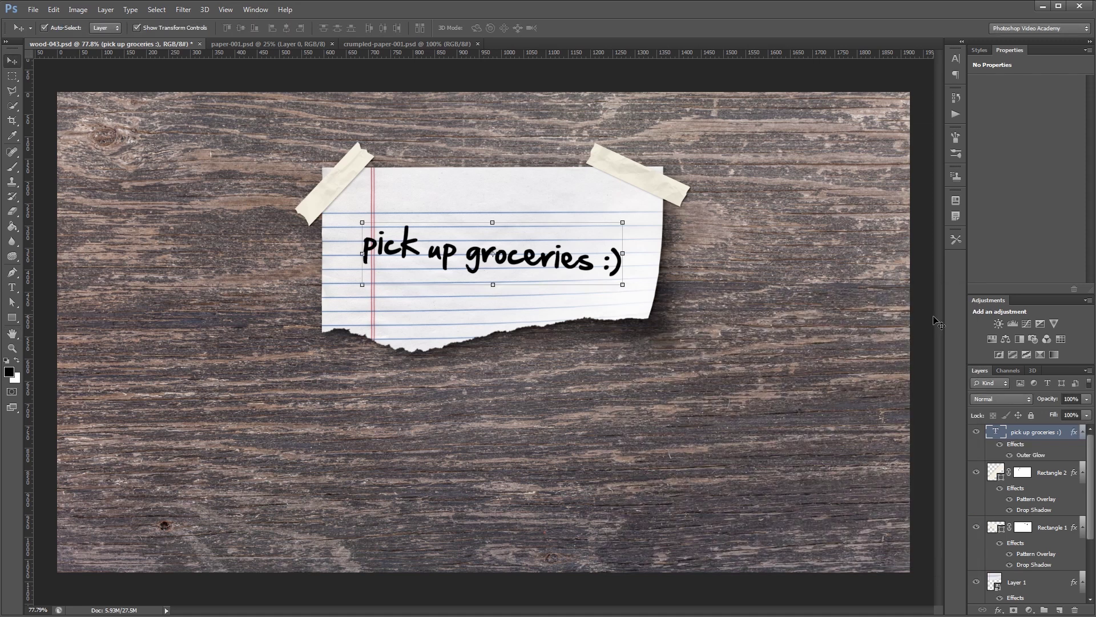
# Step: Set the text opacity to 95% and select the paper, tape and text layers together
pyautogui.press('9')
pyautogui.press('5')
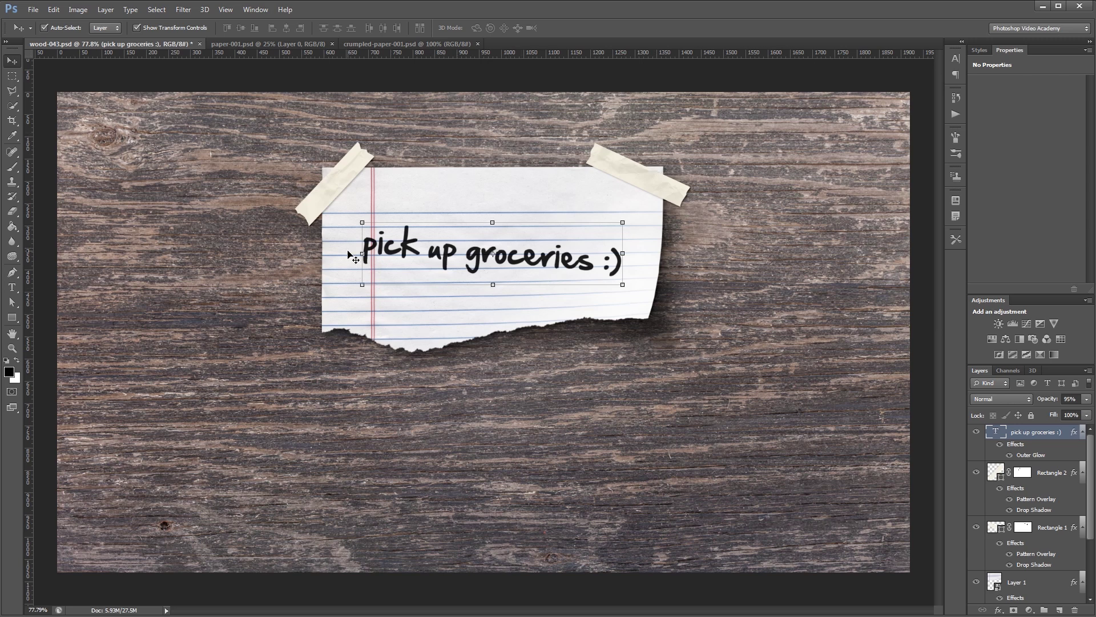
pyautogui.moveTo(282, 84); pyautogui.dragTo(731, 378)
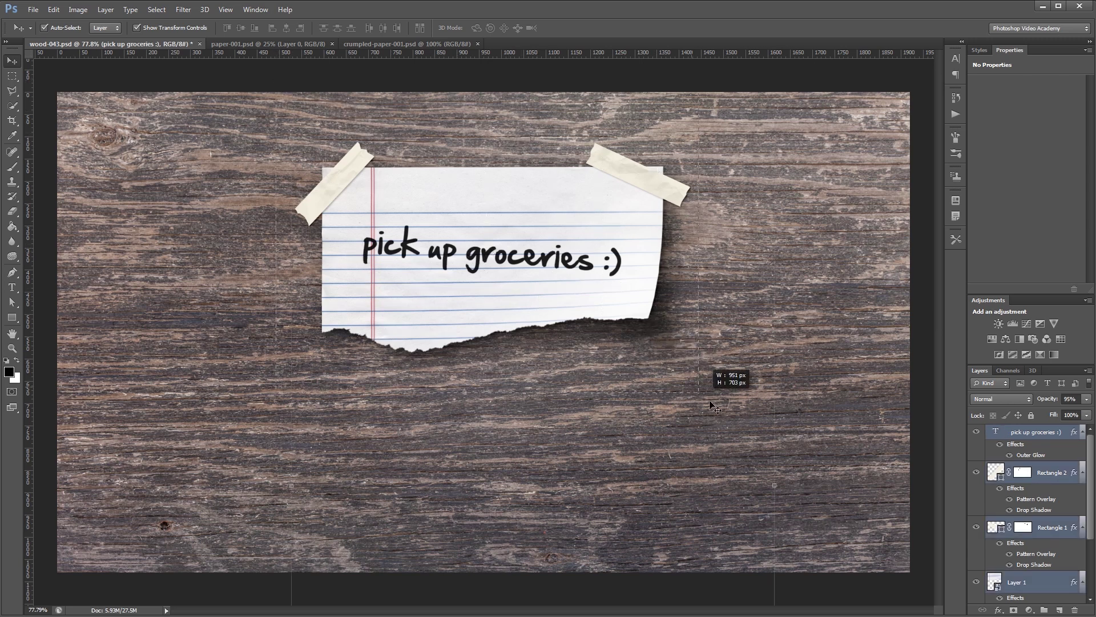
pyautogui.scroll(-3, 406, 225)
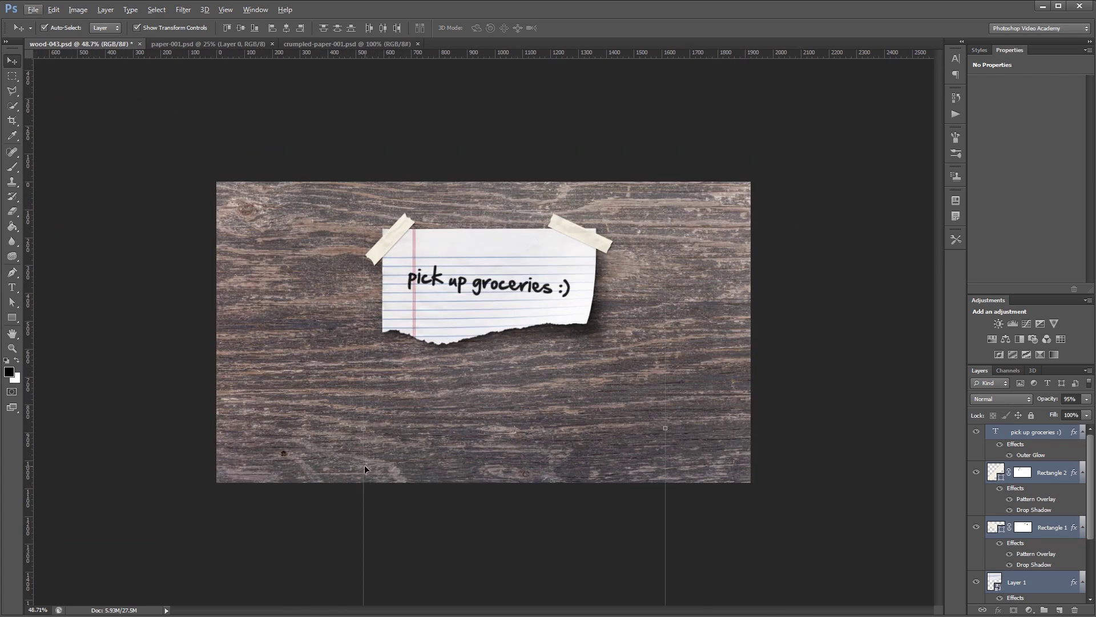
# Step: Enlarge the whole note to about 118% and move it lower on the wood
pyautogui.hotkey('ctrl', 't')
pyautogui.moveTo(665, 211); pyautogui.dragTo(693, 154)
pyautogui.moveTo(536, 237); pyautogui.dragTo(539, 284)
pyautogui.press('Return')
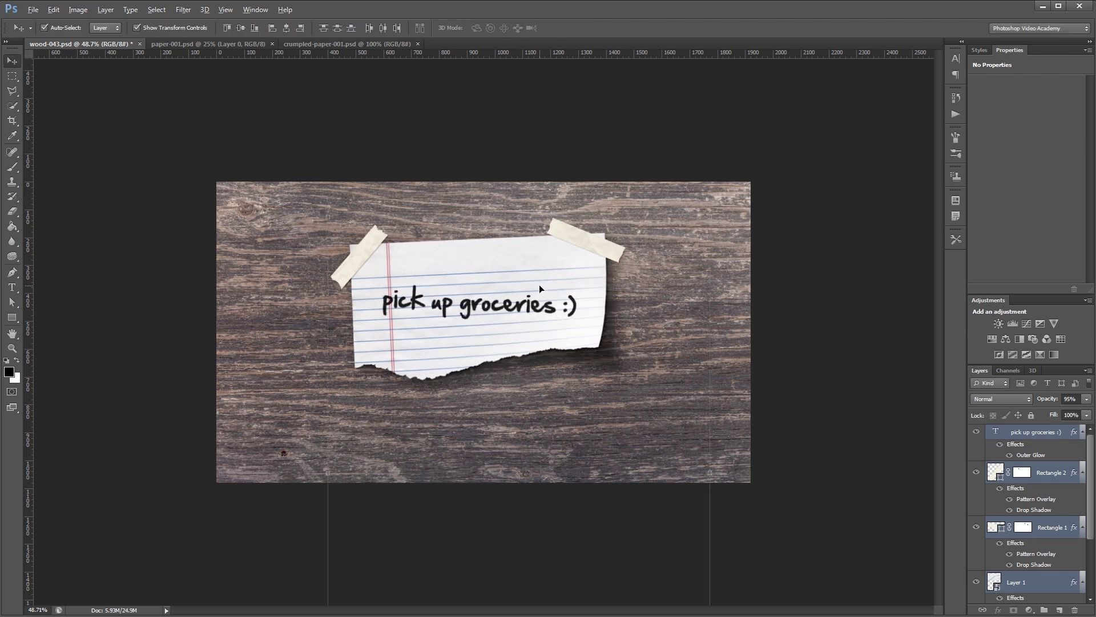
pyautogui.scroll(2, 539, 284)
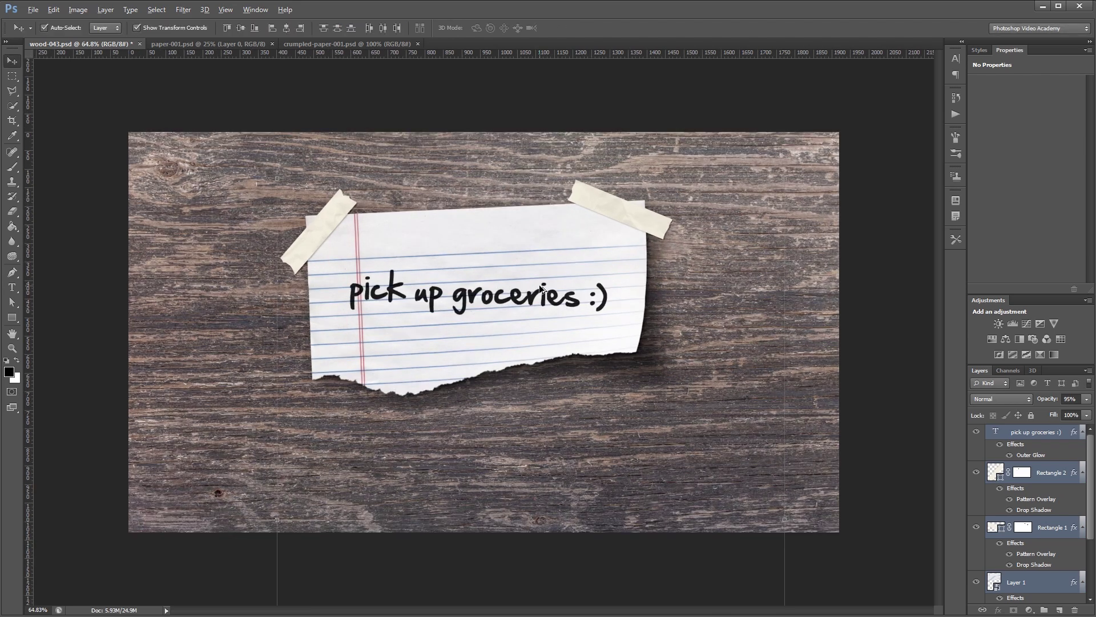
pyautogui.keyDown('alt'); pyautogui.click(1082, 436); pyautogui.keyUp('alt')
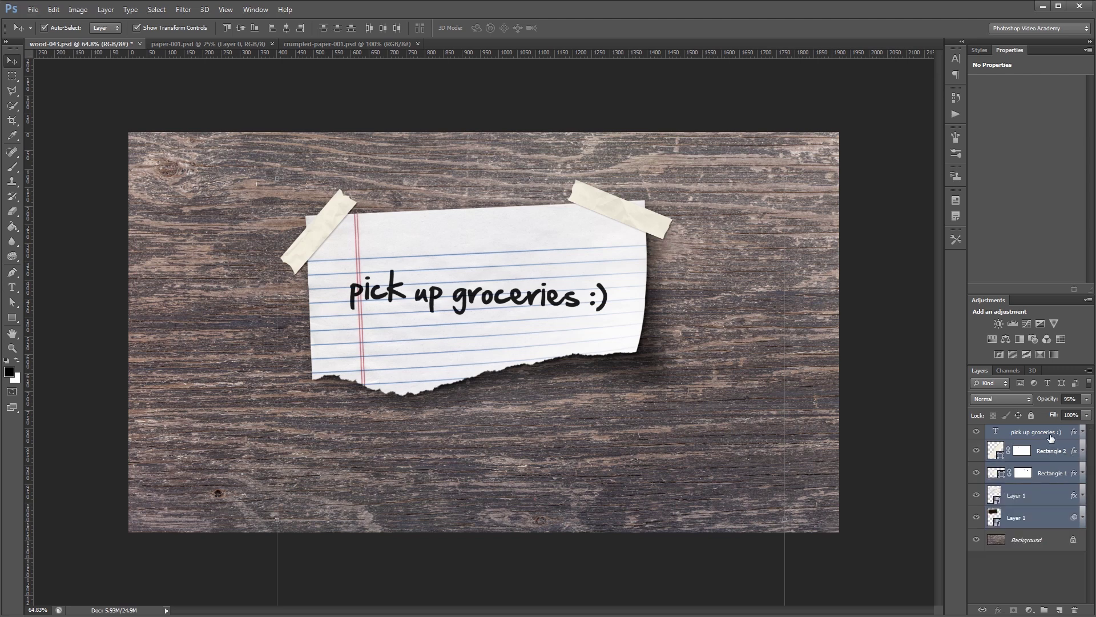
# Step: Add a Curves adjustment with the curve pulled down to darken the whole wood image
pyautogui.click(1029, 324)
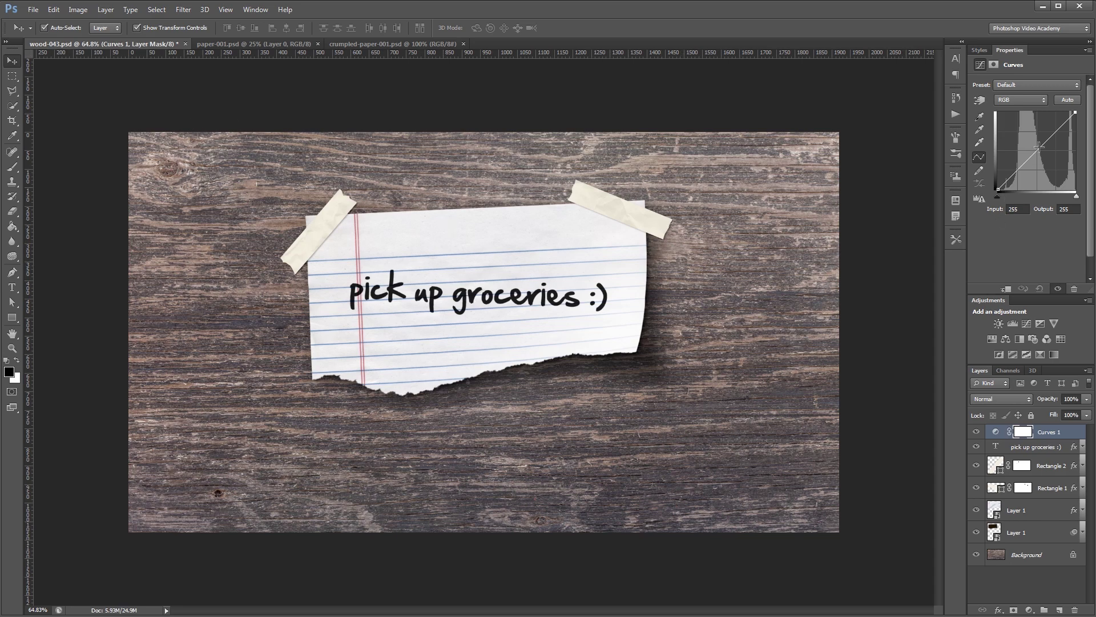
pyautogui.moveTo(1040, 146); pyautogui.dragTo(1048, 162)
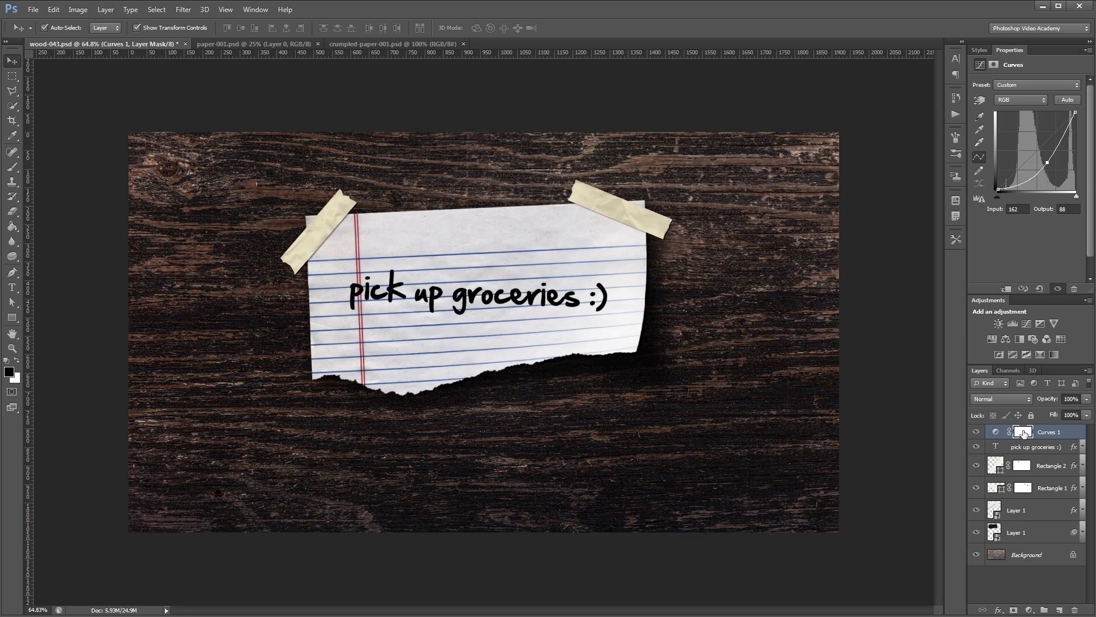
pyautogui.click(1024, 434)
pyautogui.press('b')
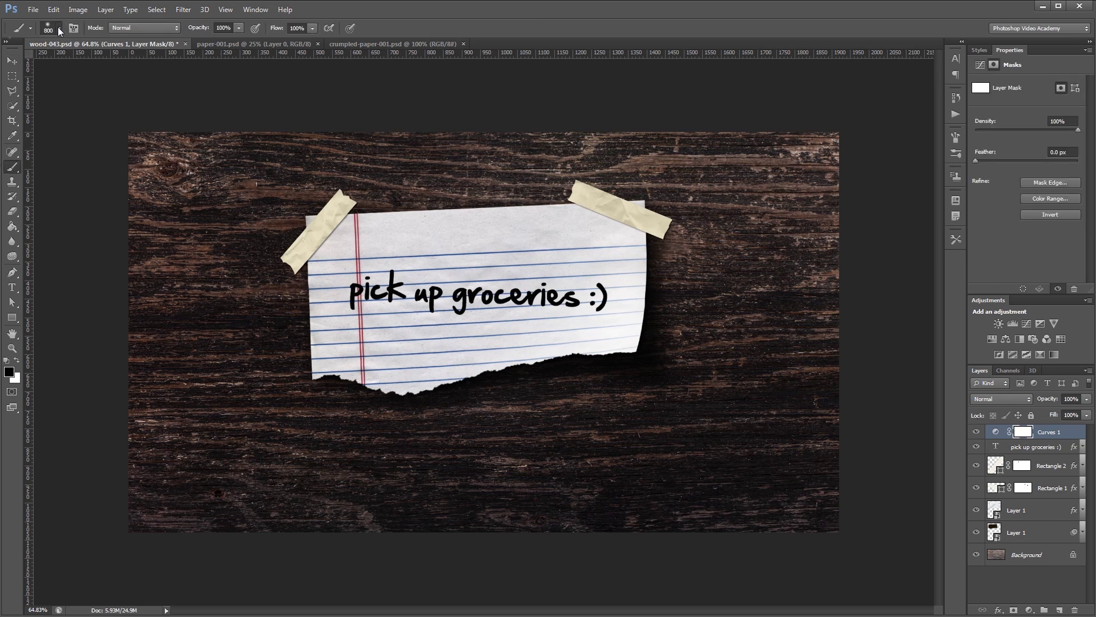
# Step: Paint the Curves mask black over the centre and left side with an 1800 px brush
pyautogui.click(60, 32)
pyautogui.press(']')
pyautogui.press(']')
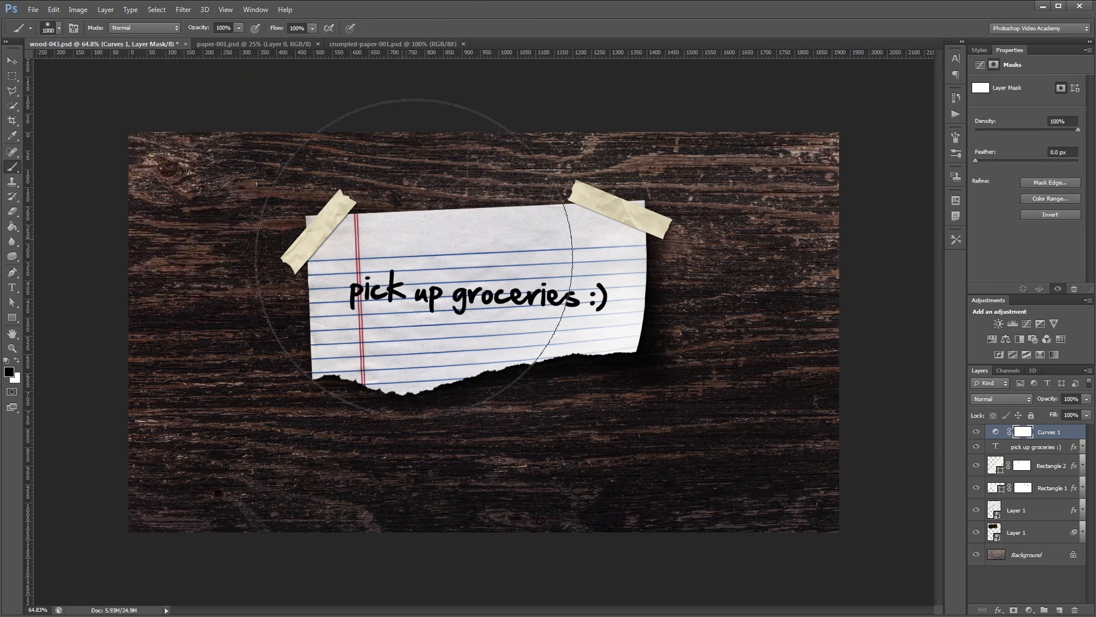
pyautogui.press(']')
pyautogui.press(']')
pyautogui.press(']')
pyautogui.press(']')
pyautogui.press(']')
pyautogui.press(']')
pyautogui.press(']')
pyautogui.press(']')
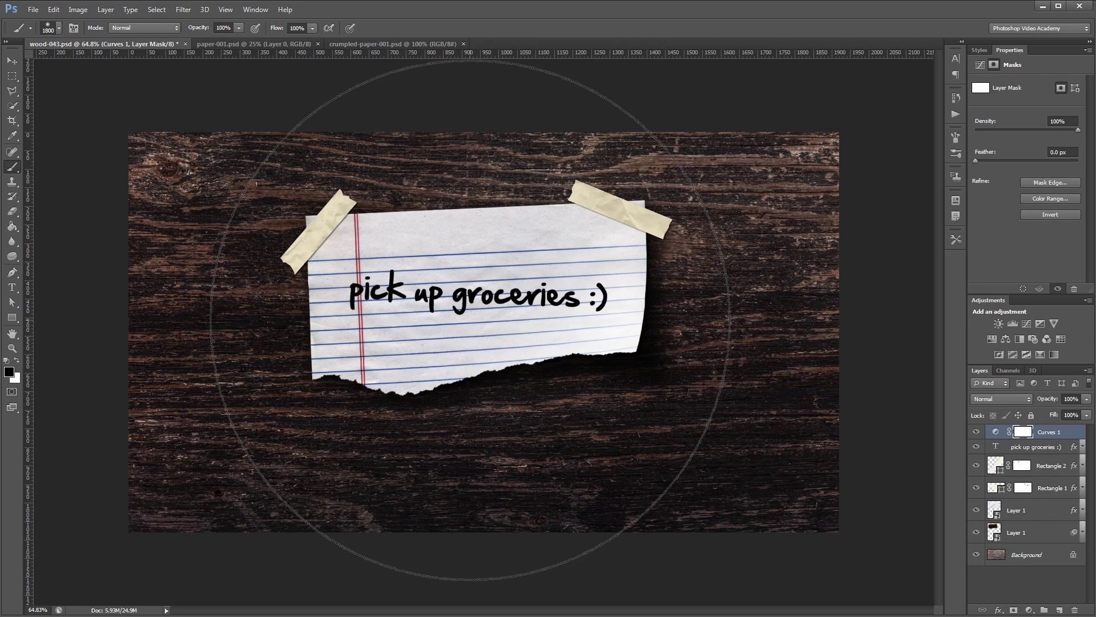
pyautogui.click(470, 323)
pyautogui.click(474, 343)
pyautogui.click(461, 365)
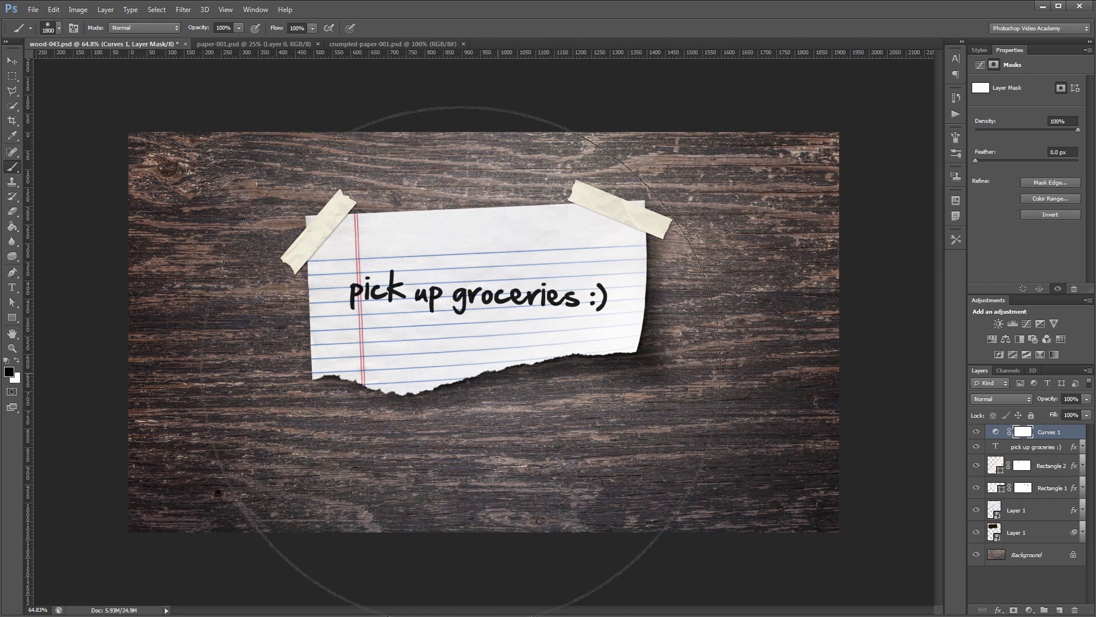
pyautogui.click(366, 316)
pyautogui.press('v')
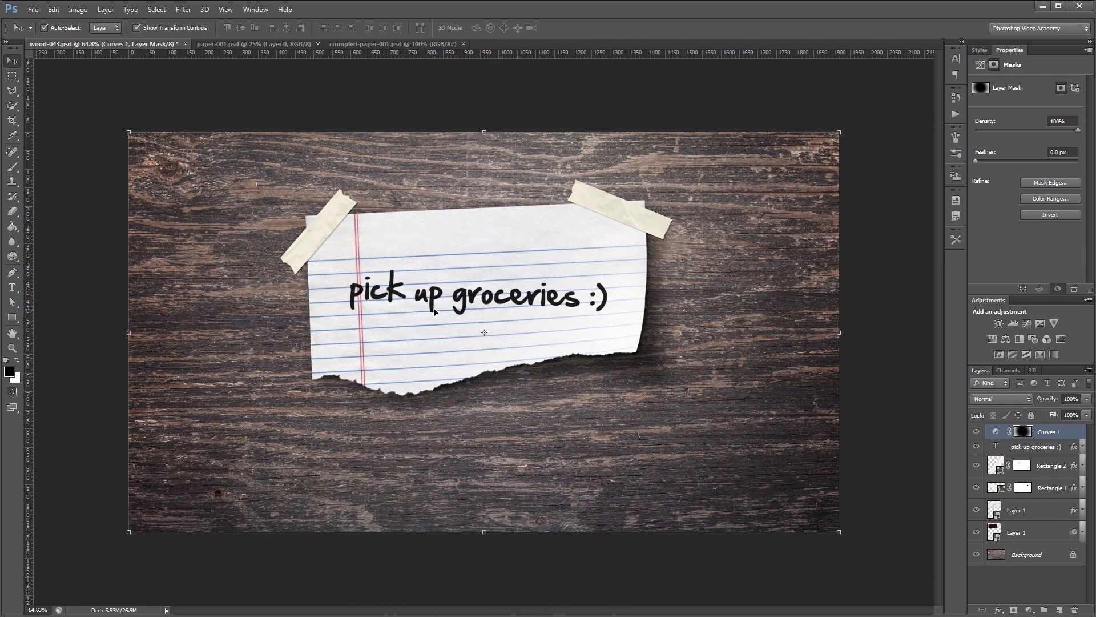
# Step: Toggle the vignette off and on to compare before and after, then fit the image on screen
pyautogui.click(976, 432)
pyautogui.click(976, 431)
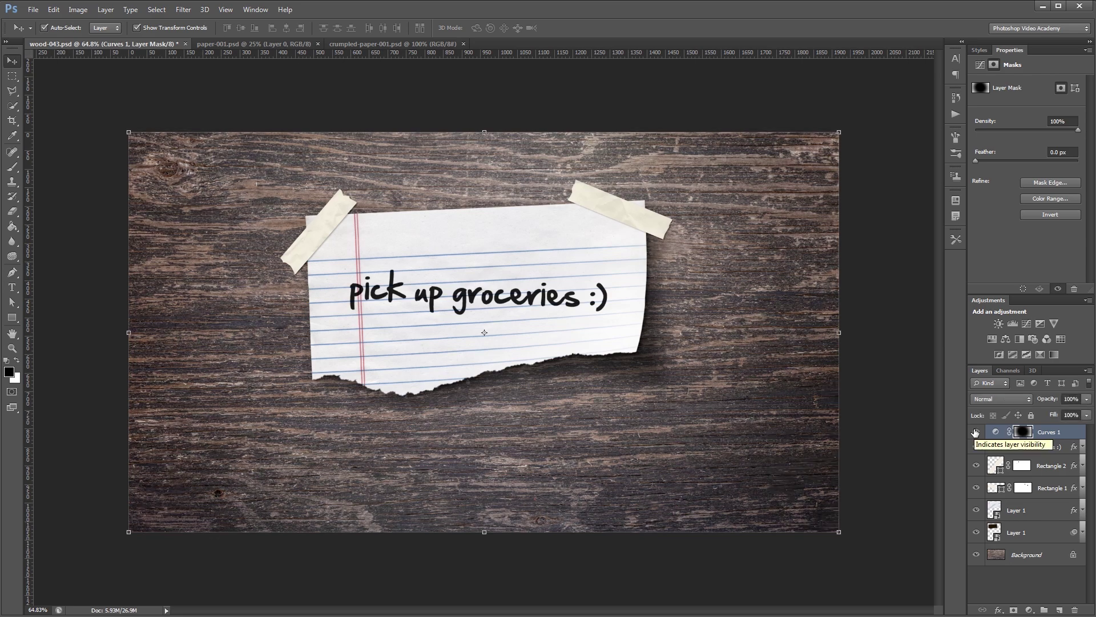
pyautogui.click(976, 432)
pyautogui.click(976, 431)
pyautogui.click(895, 431)
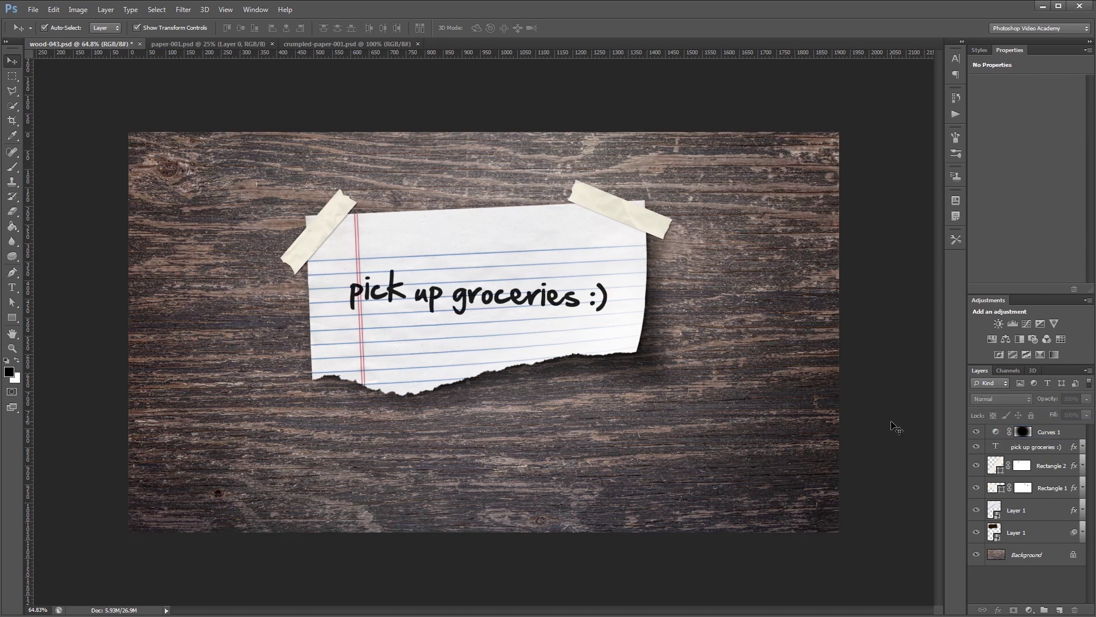
pyautogui.hotkey('ctrl', '0')
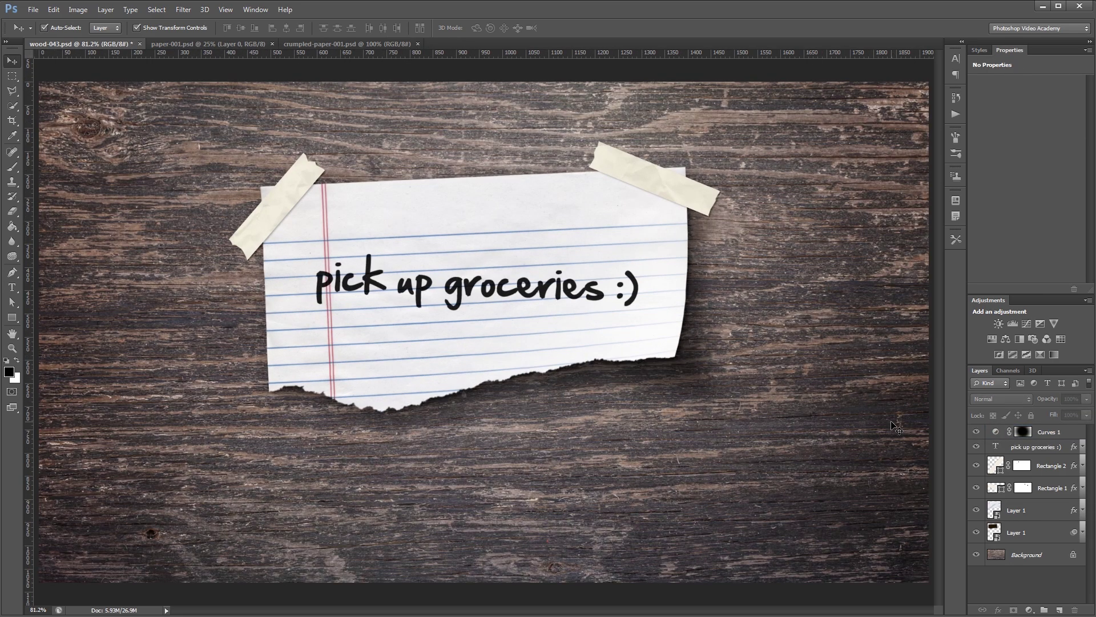